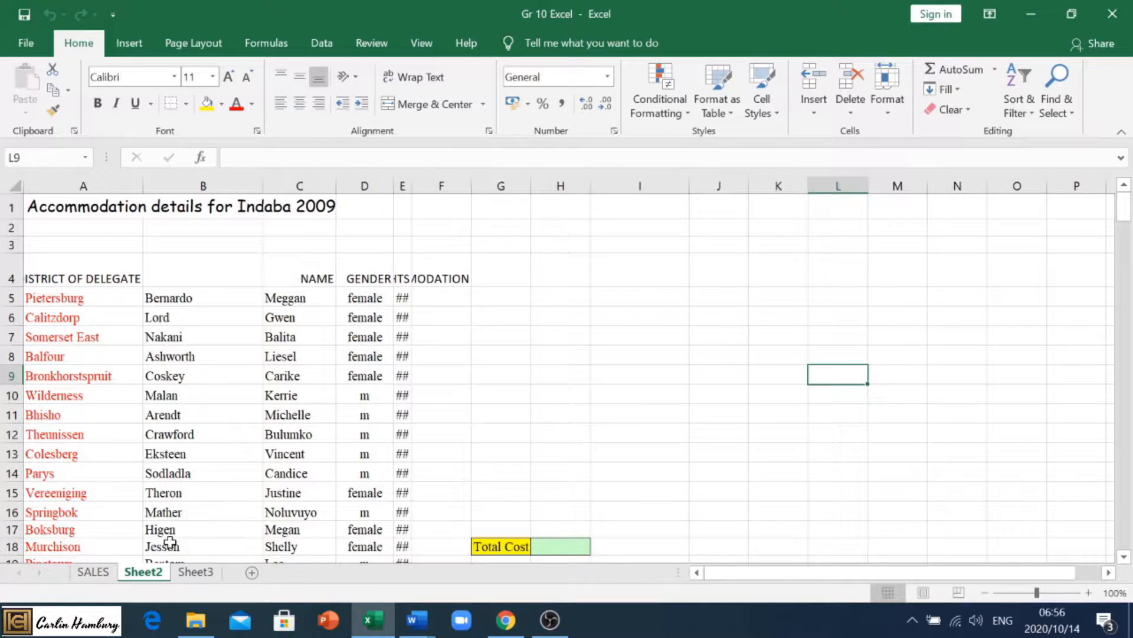
Look through the workbook's SALES sheet and Sheet2 and the Word documents CAT and Hoaxes, ending in Hoaxes
left_click(92, 578)
left_click(144, 574)
mouse_move(435, 619)
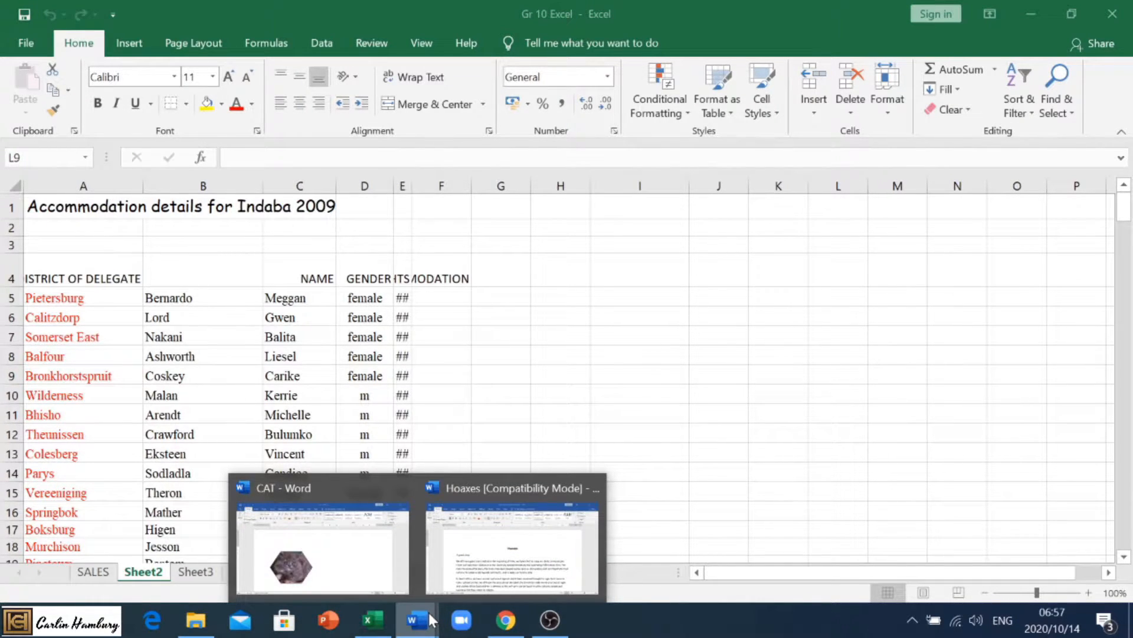
left_click(490, 515)
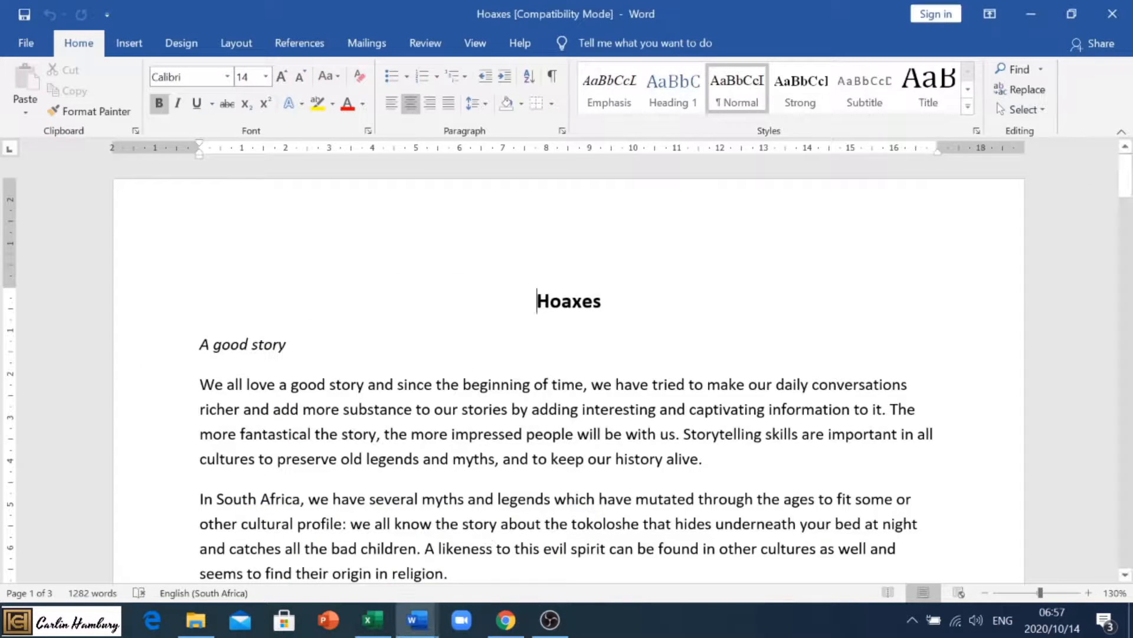
mouse_move(1131, 185)
left_mouse_down()
mouse_move(1130, 449)
mouse_move(1130, 177)
left_mouse_up()
mouse_move(416, 620)
left_click(388, 566)
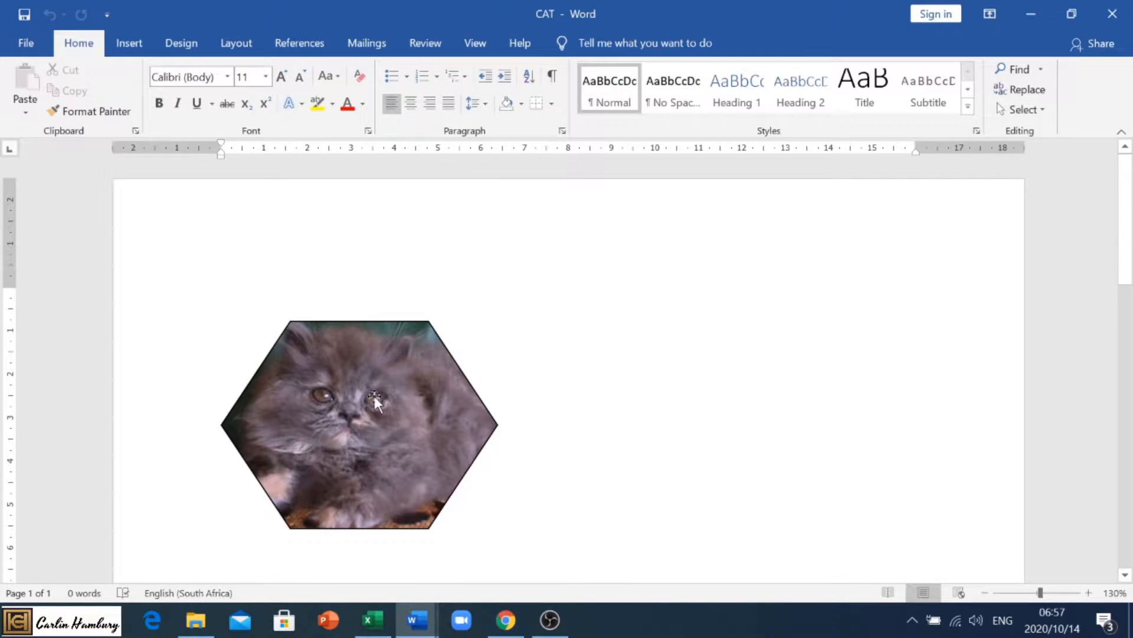
left_click(1027, 15)
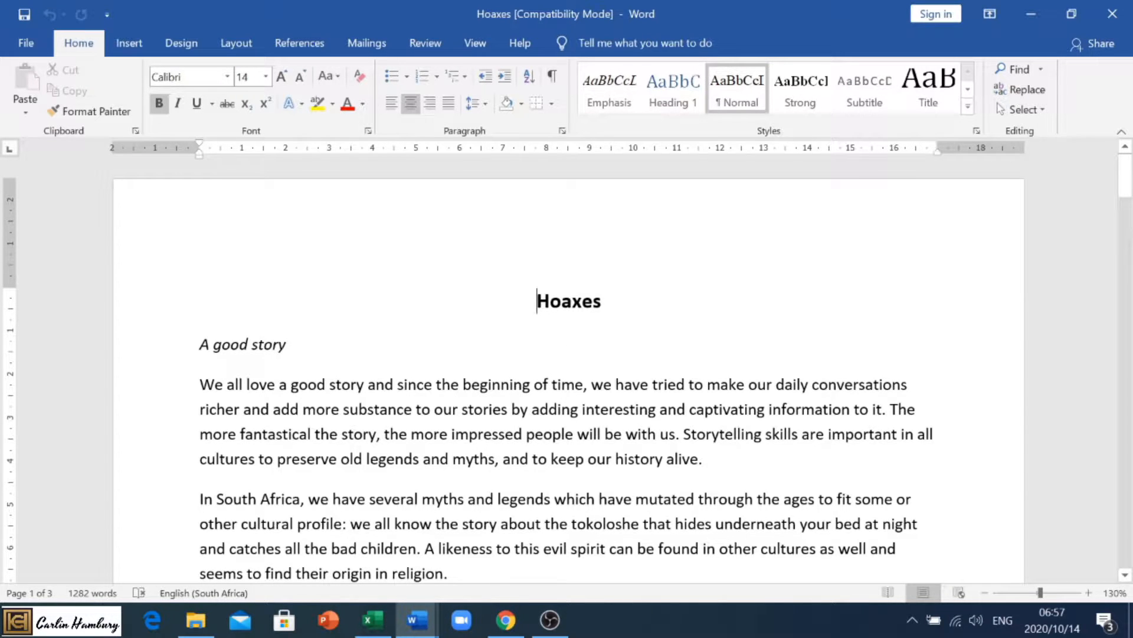
Insert a Blank (Three Columns) header into the Hoaxes document
double_click(201, 243)
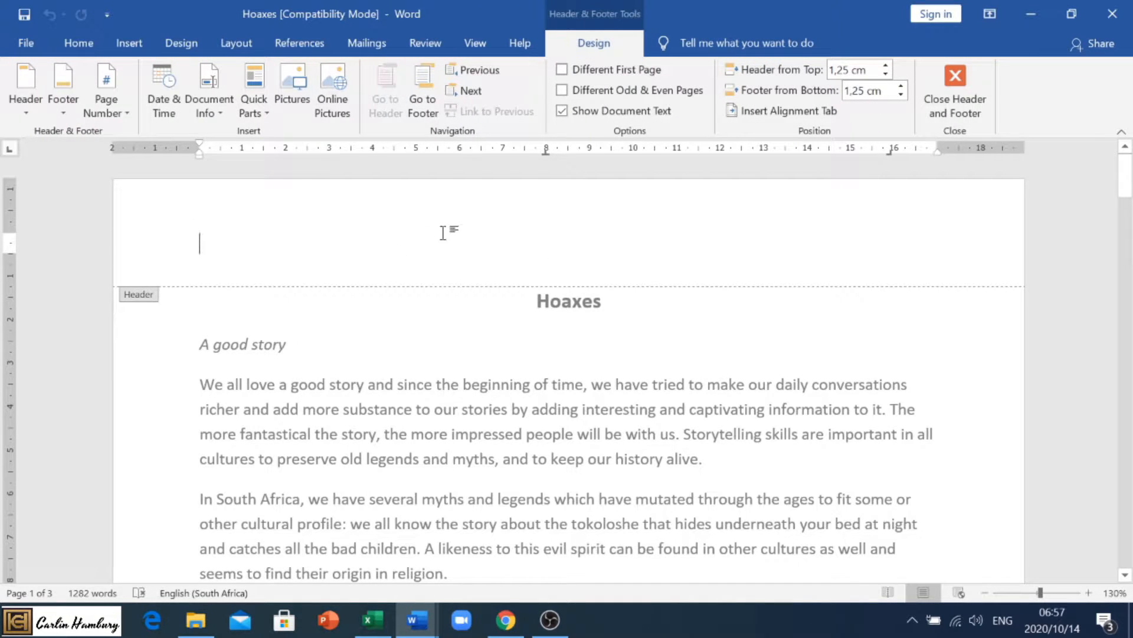
left_click(976, 101)
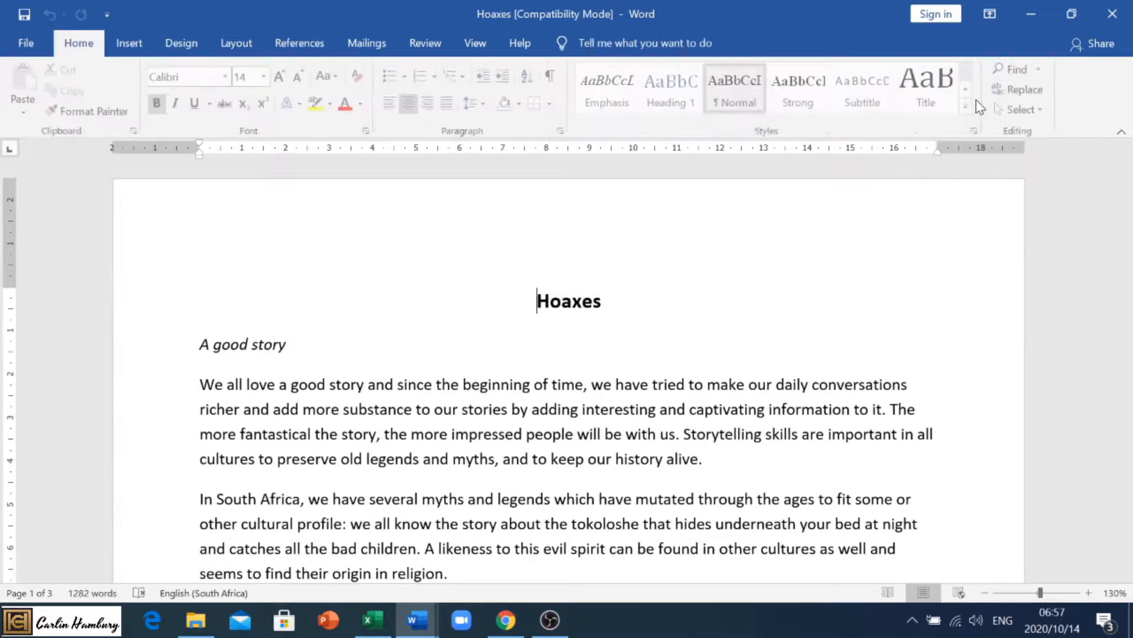
left_click(128, 52)
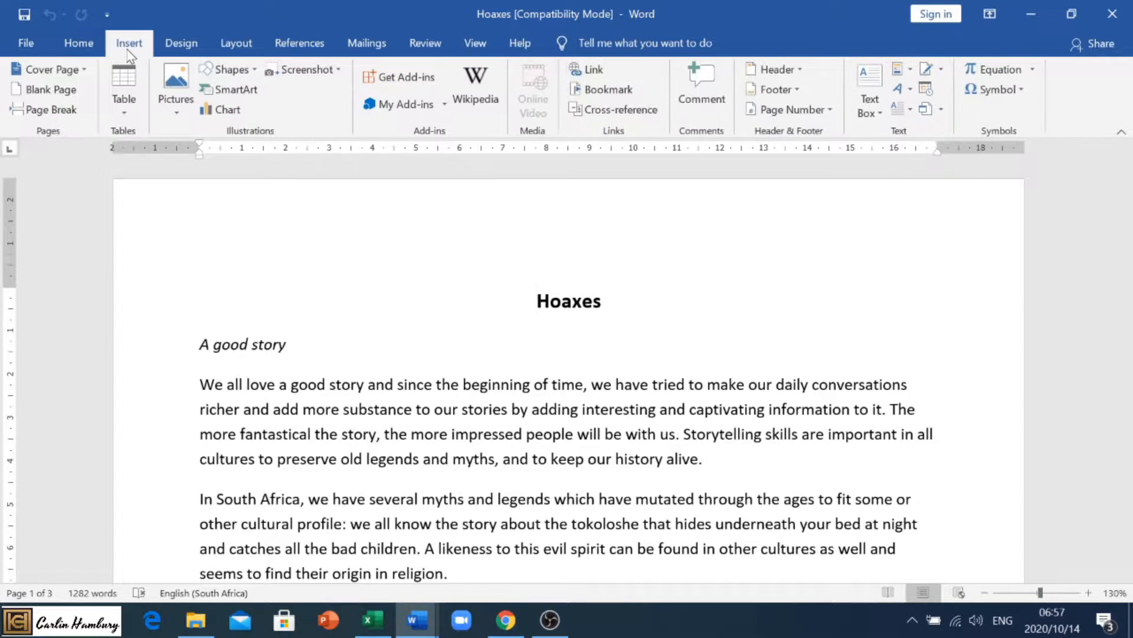
left_click(800, 69)
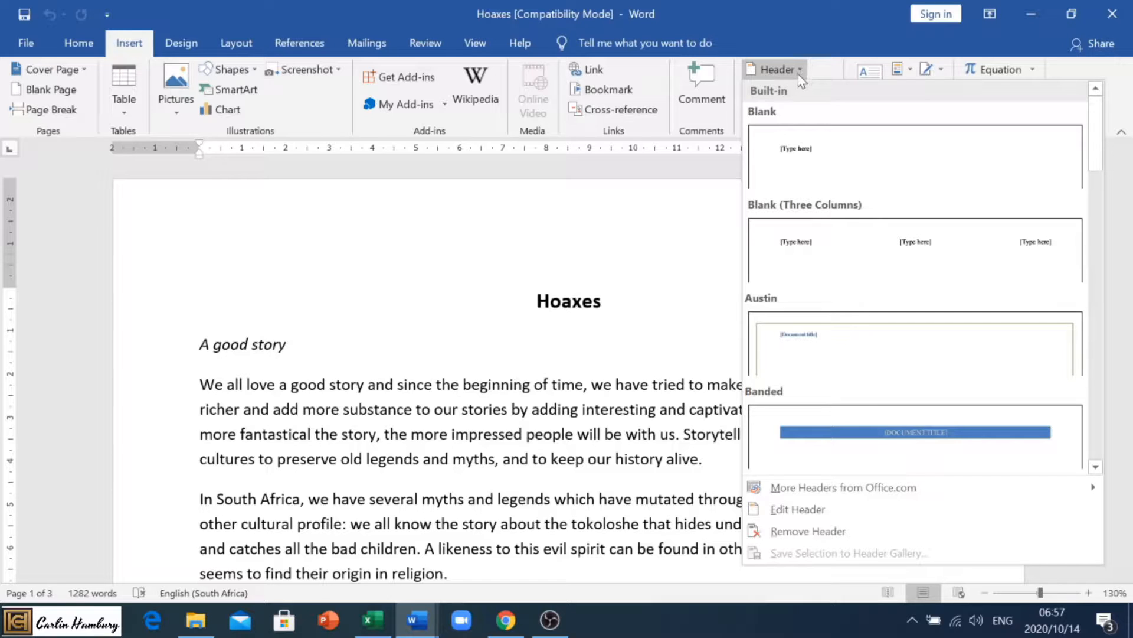
left_click(880, 236)
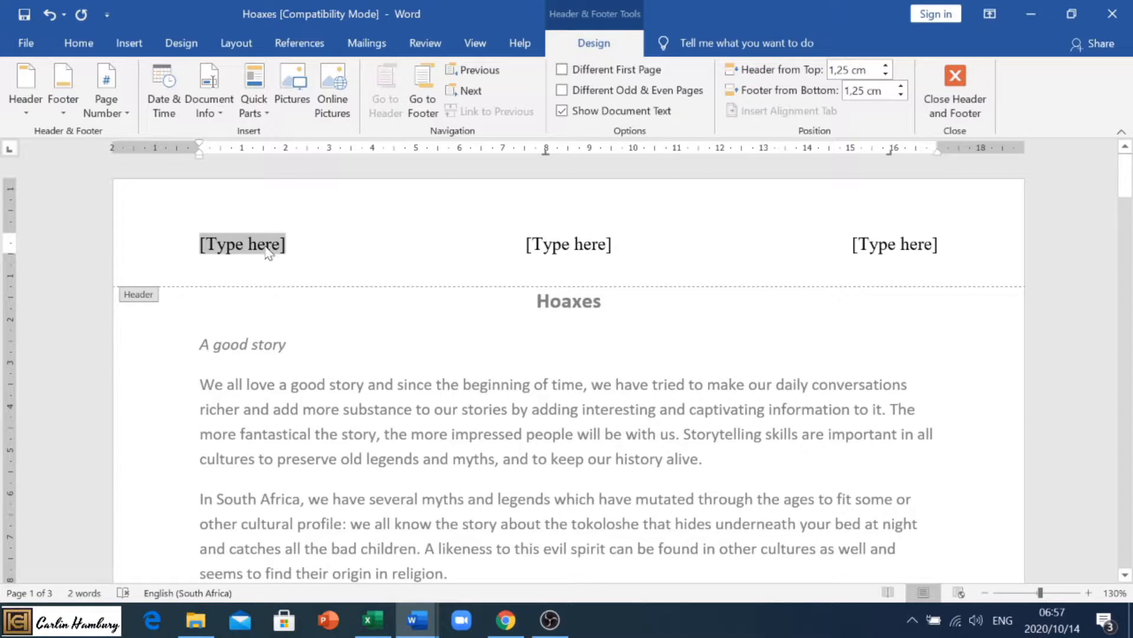
Fill the header's left placeholder with "Grade 10" and its centre placeholder with "Excel Test"
type("Grade 10")
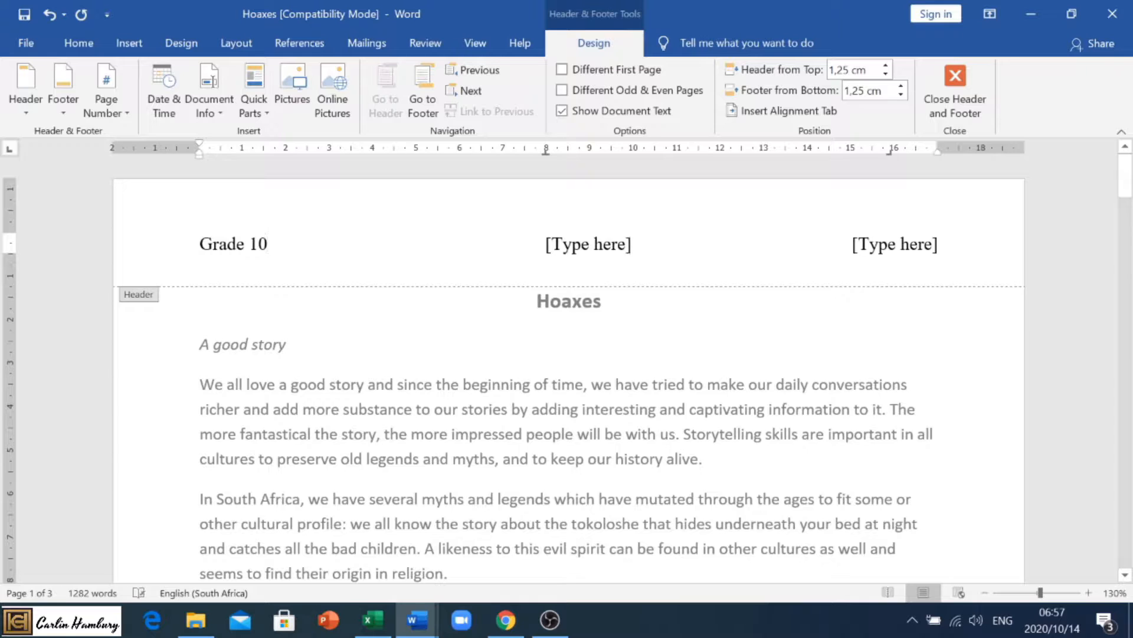
left_click(574, 253)
type("Ex")
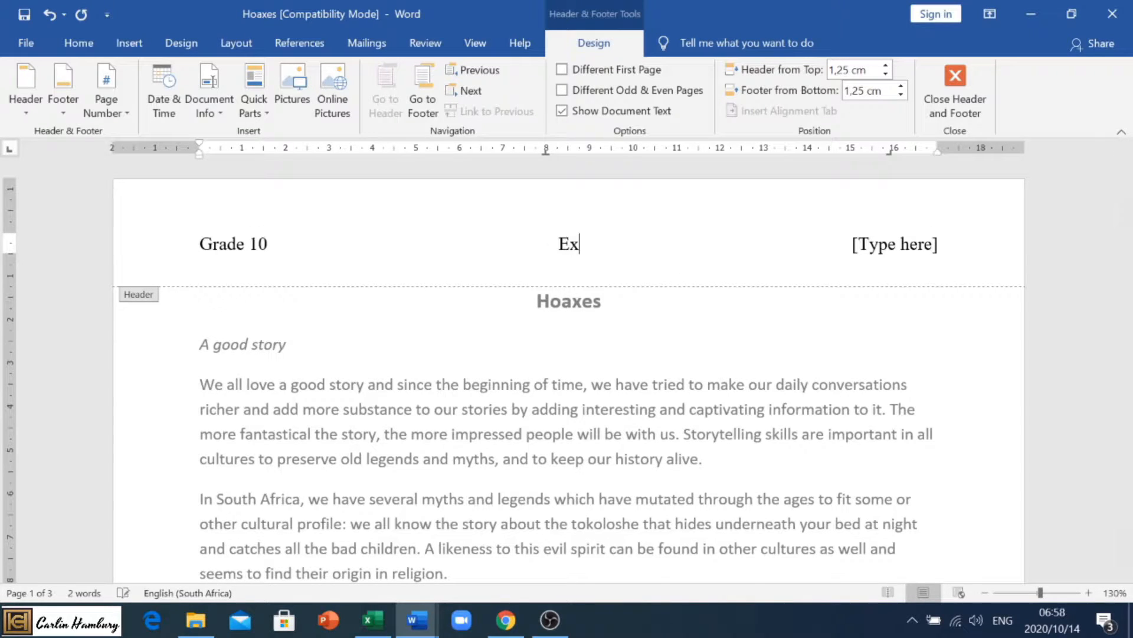
type("cel Test")
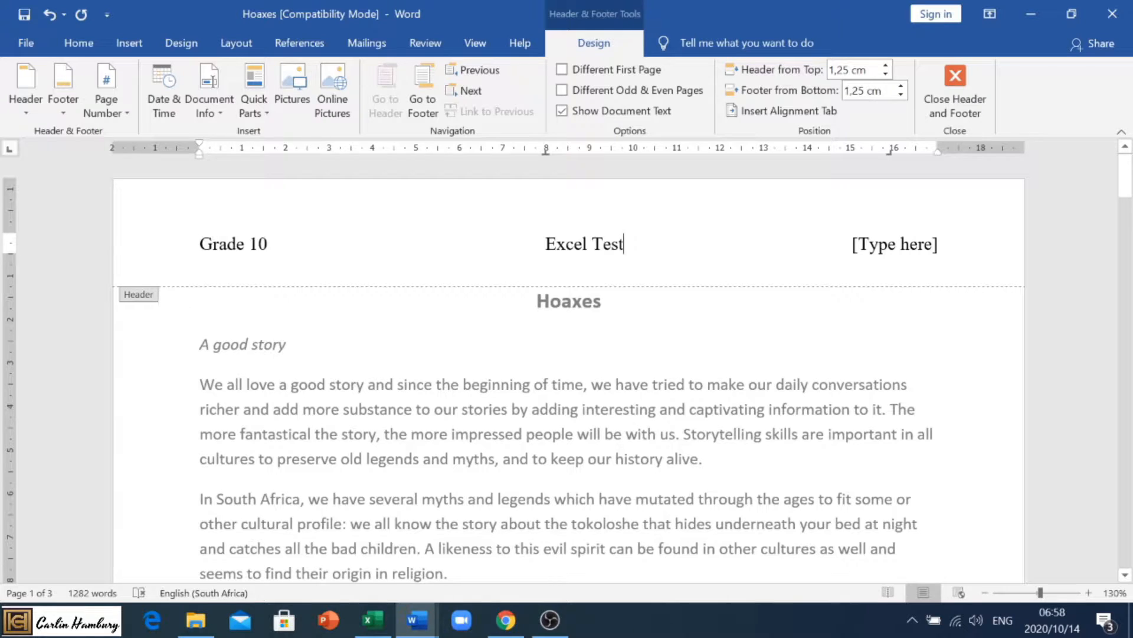
Enter the date "14 Oct. 20" in the header's right placeholder and return to the document body
left_click(883, 243)
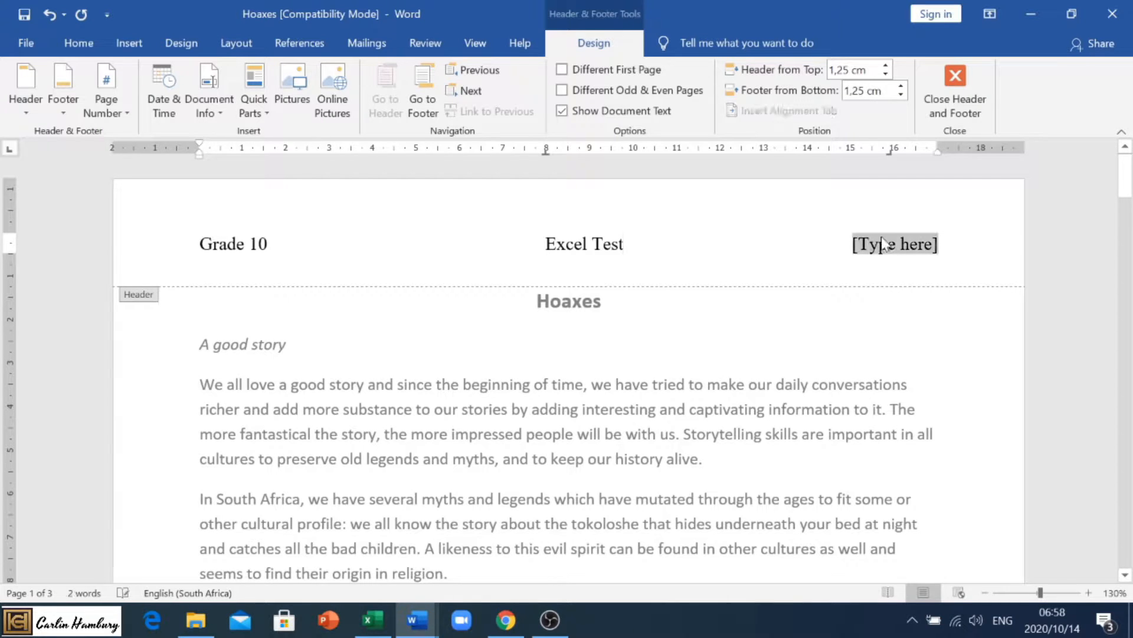
type("14 )")
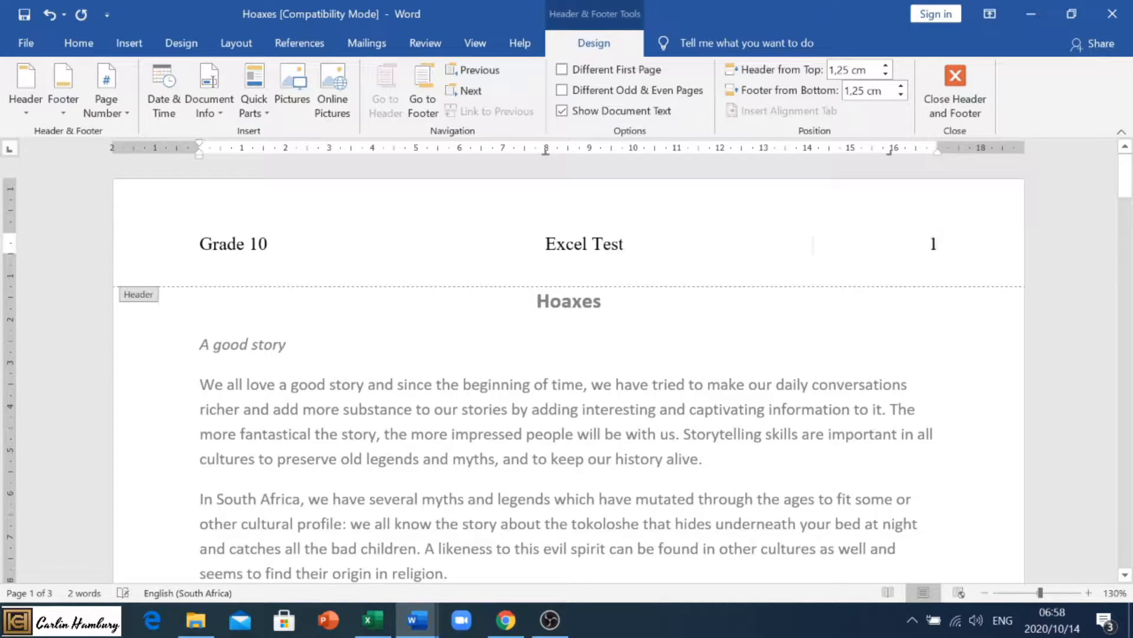
type("c")
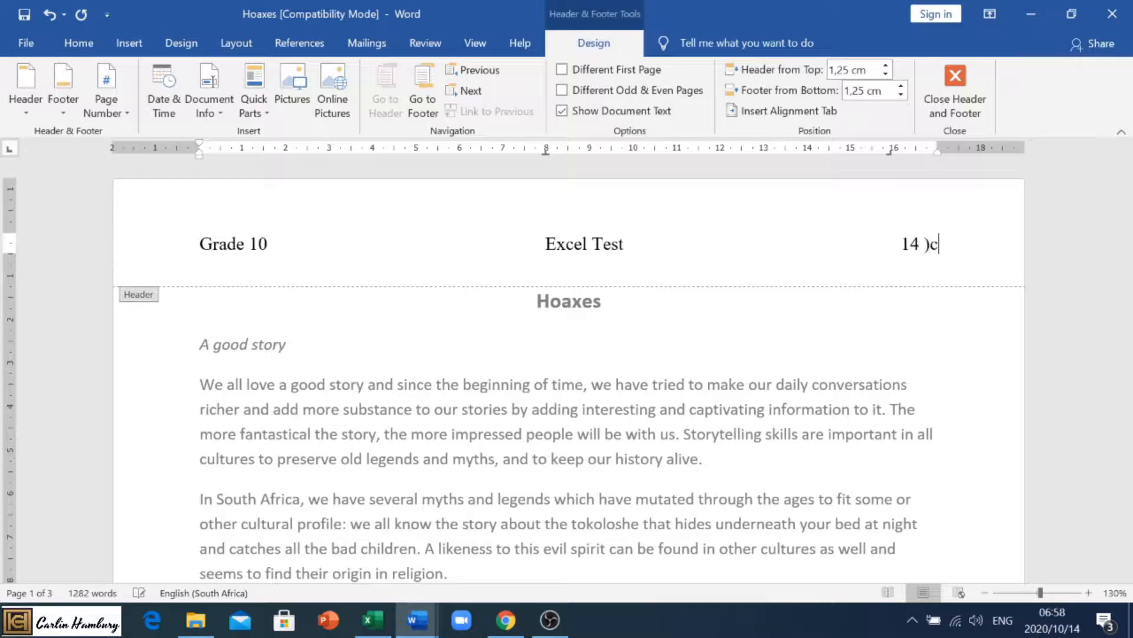
key("BackSpace")
key("BackSpace")
type(")")
key("BackSpace")
type("(")
key("BackSpace")
type("Oct")
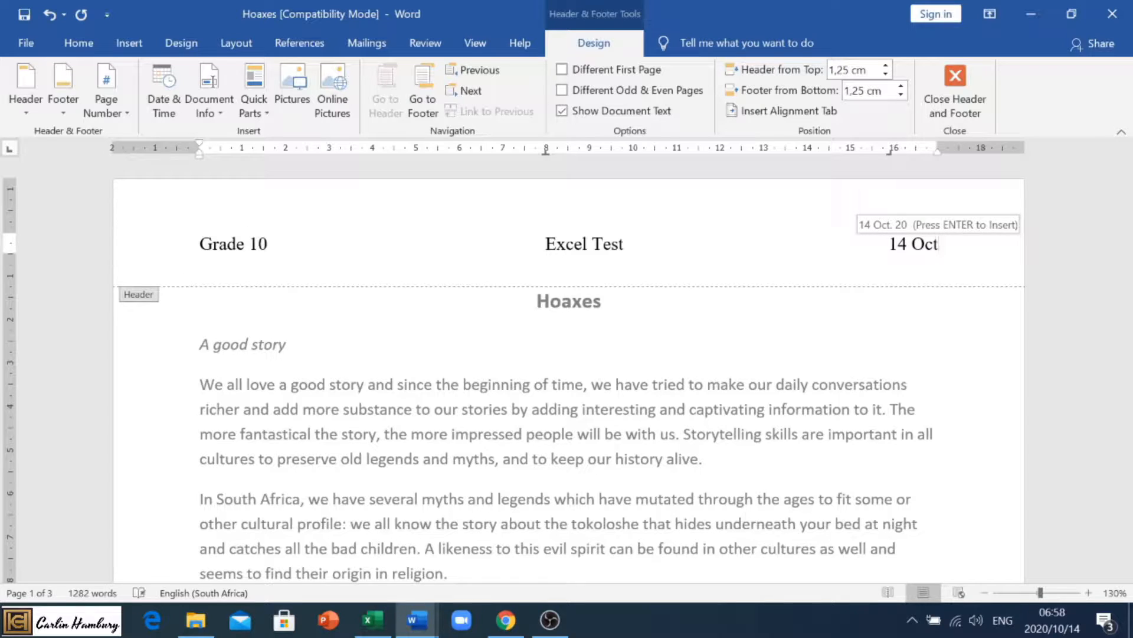
key("Return")
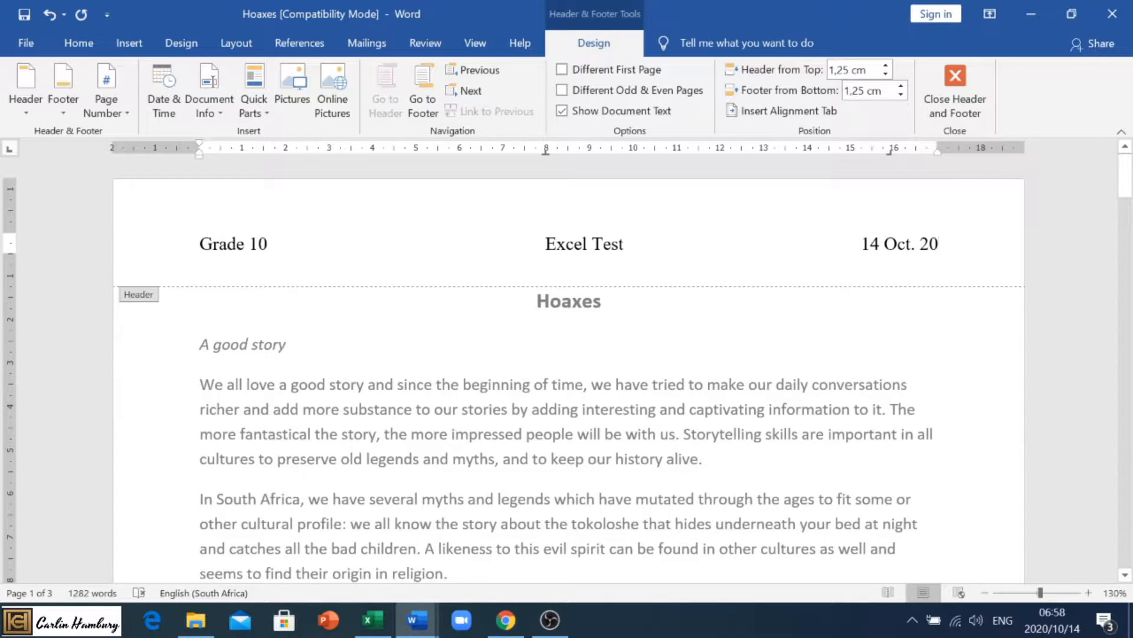
left_click(954, 113)
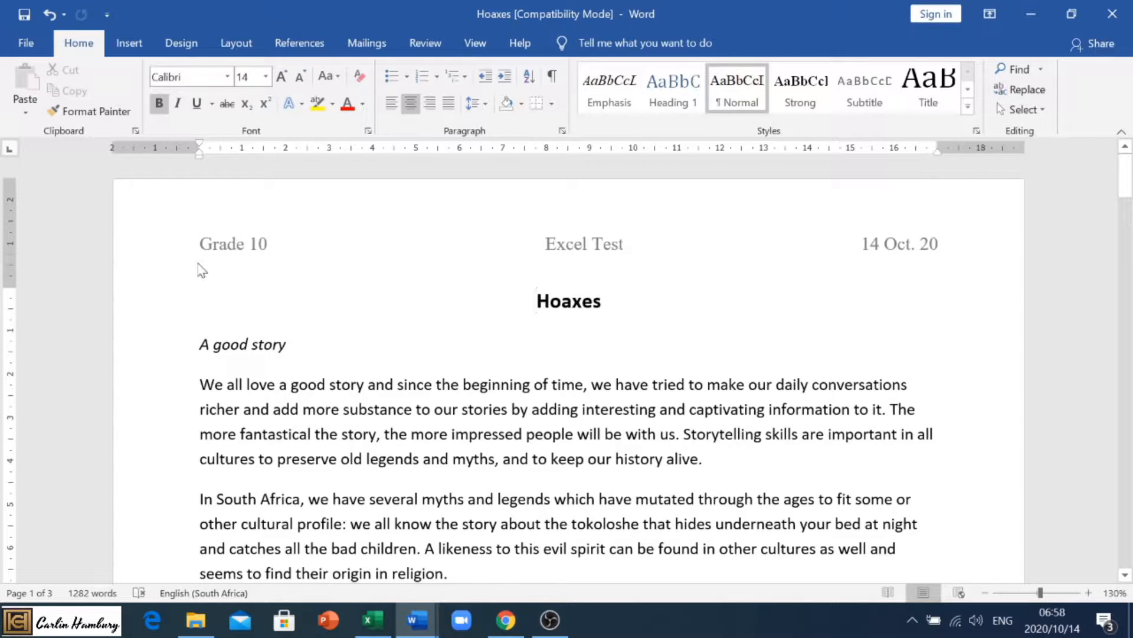
double_click(637, 257)
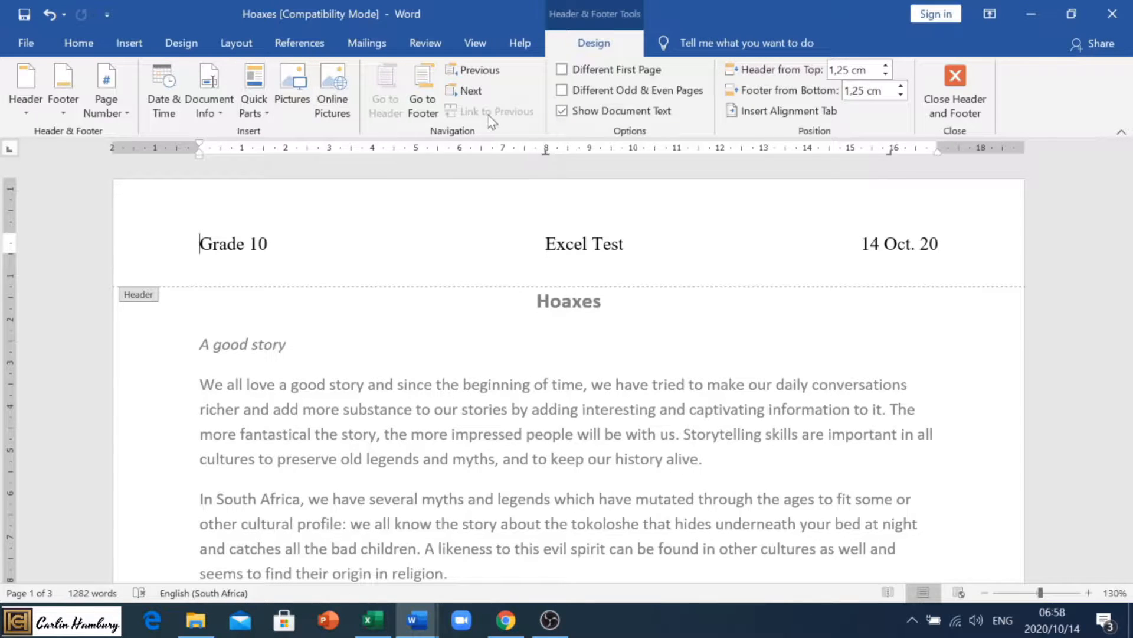
left_click(939, 110)
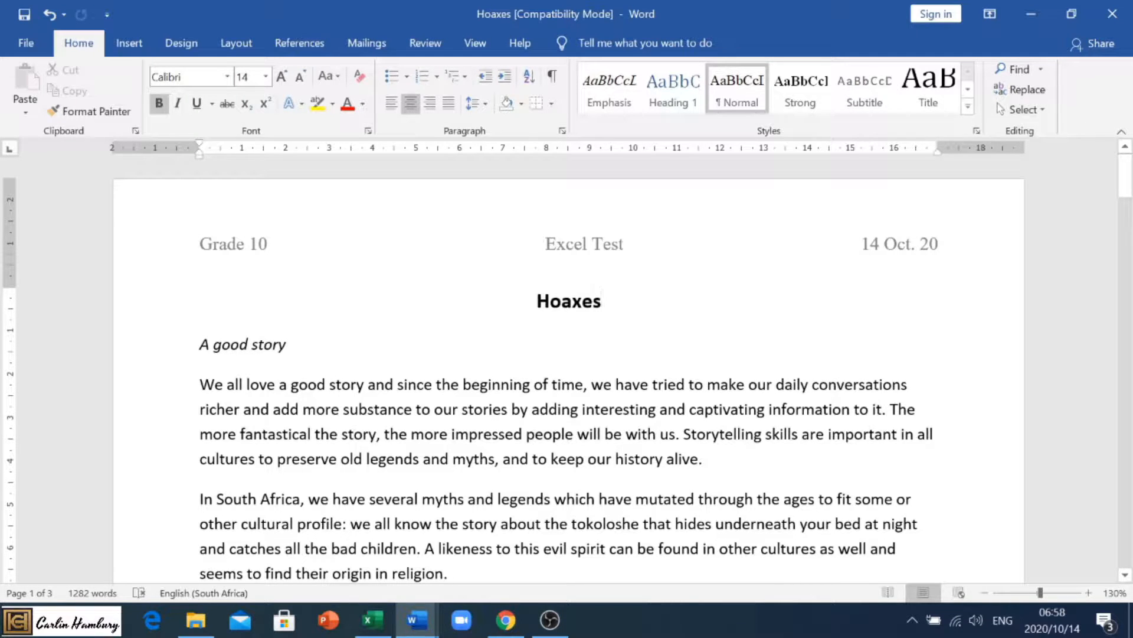
Apply the Heading 1 style to the "Hoaxes" title
left_click_drag(537, 301, 614, 313)
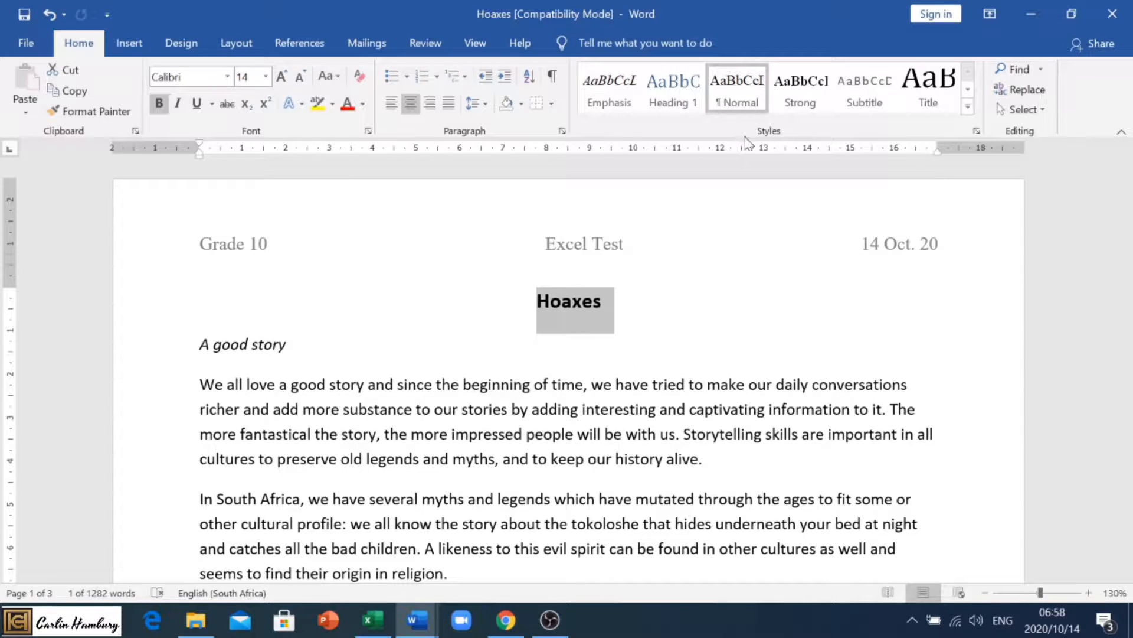
left_click(670, 103)
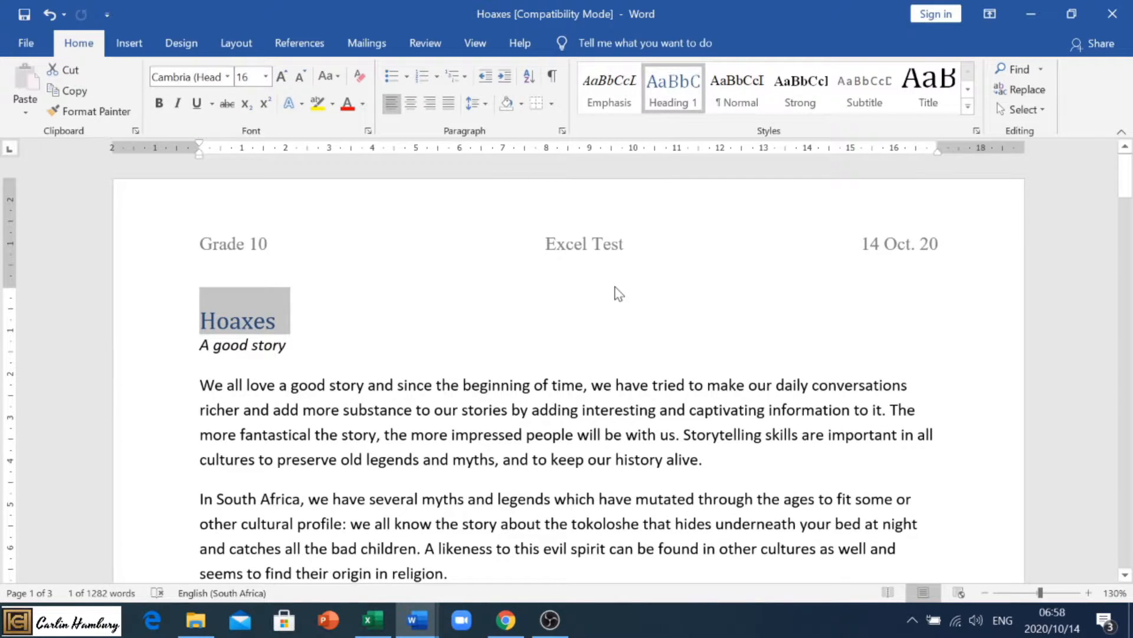
left_click(570, 320)
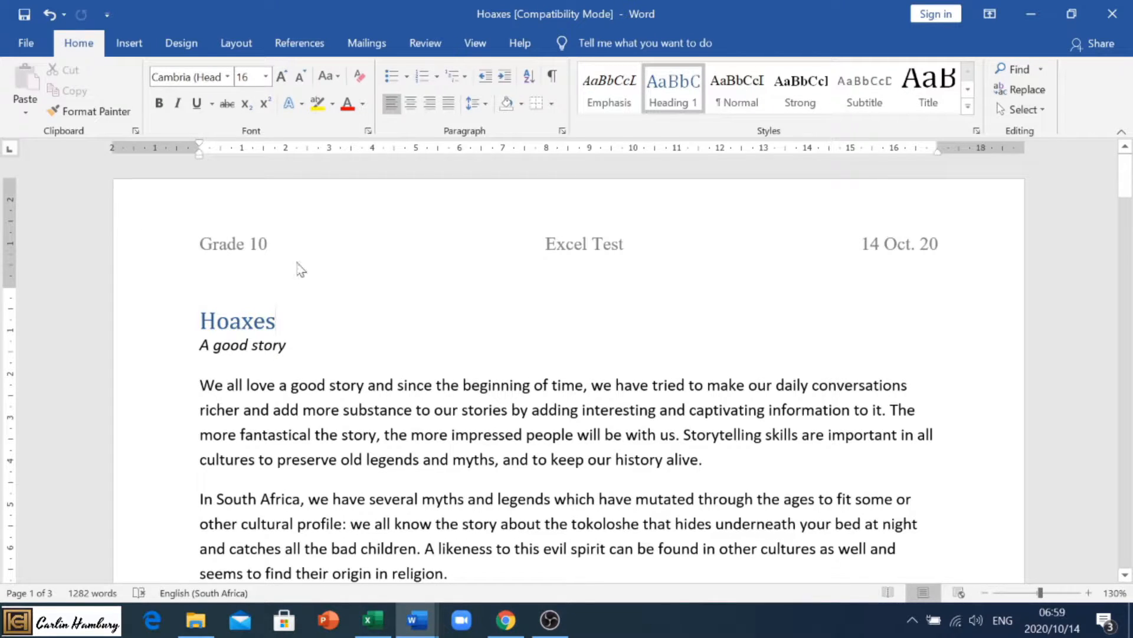
Set up a Box page border for "This section - First page only"
left_click(184, 48)
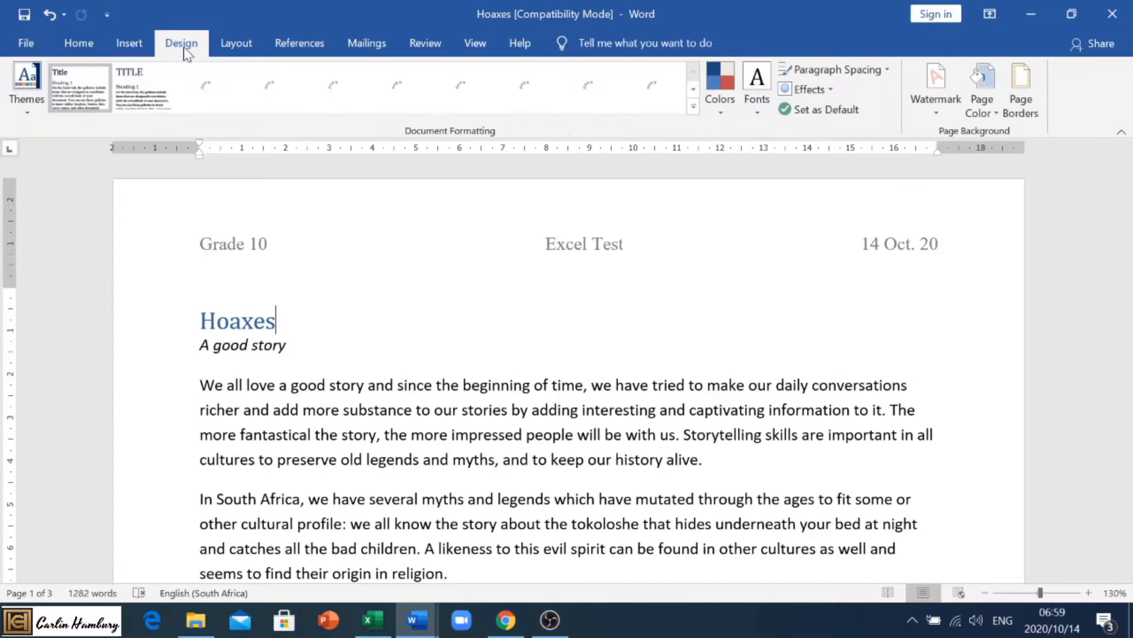
left_click(1025, 117)
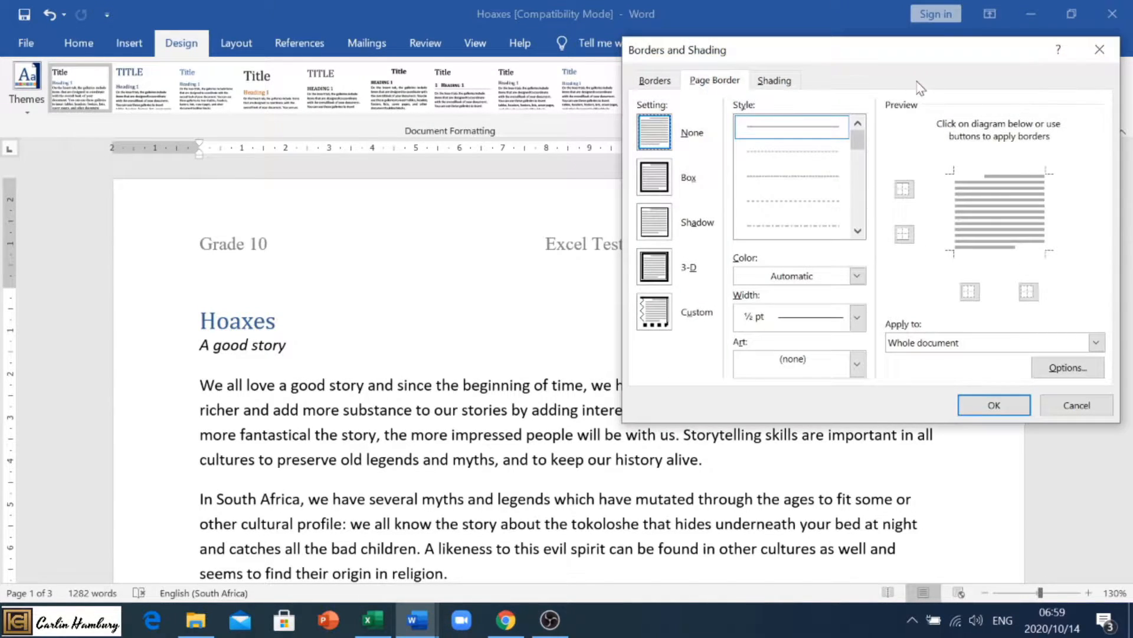
left_click_drag(903, 52, 577, 60)
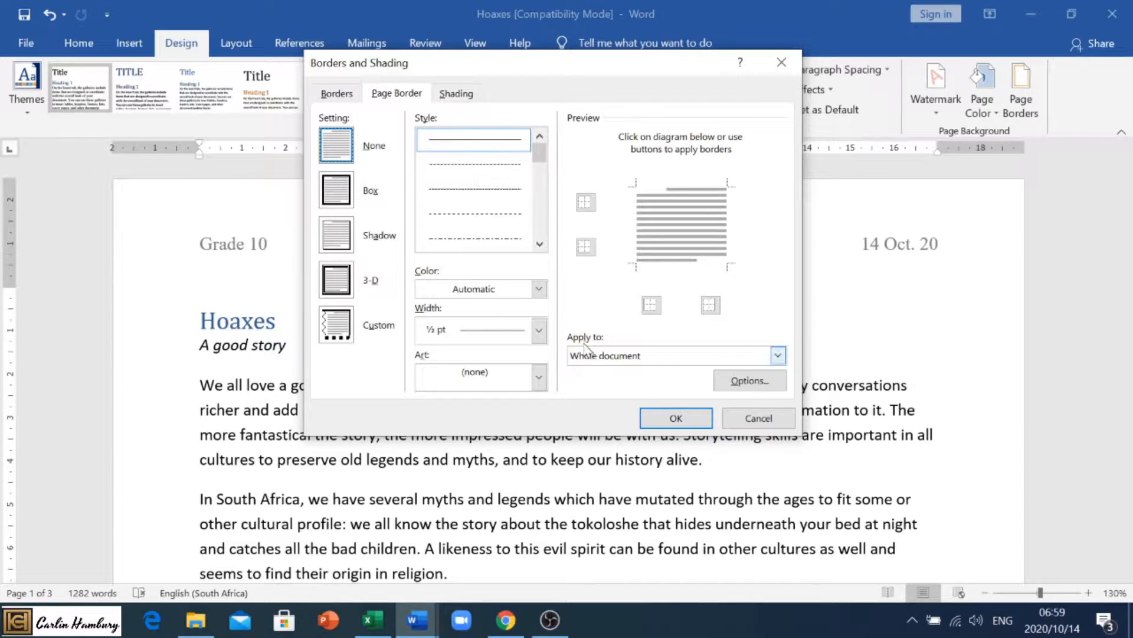
left_click(611, 357)
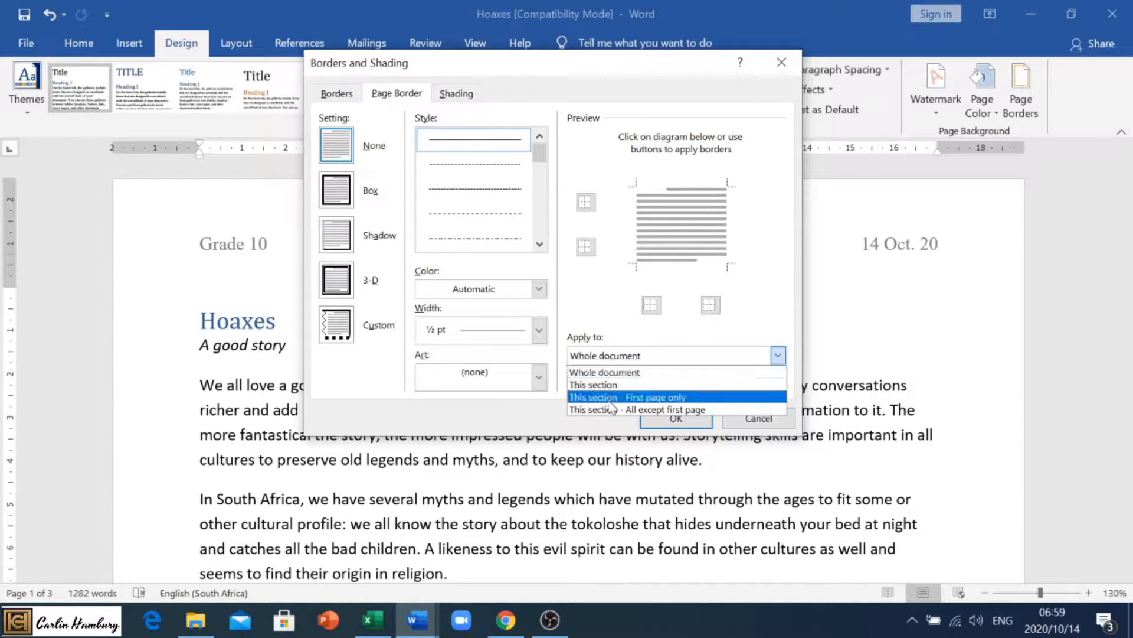
left_click(702, 401)
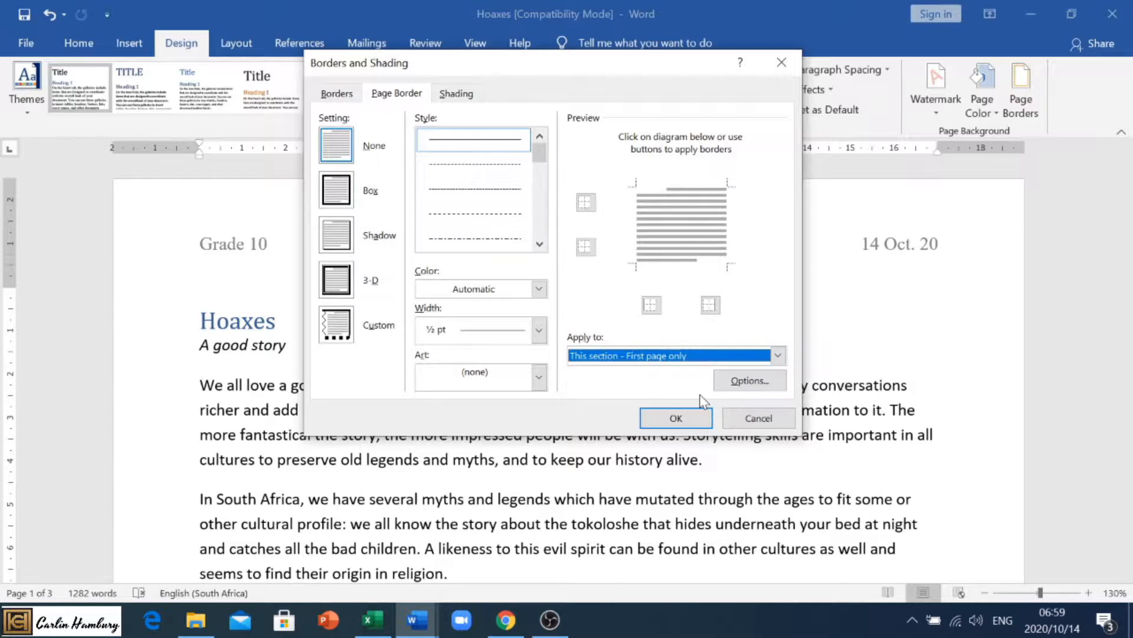
left_click(338, 192)
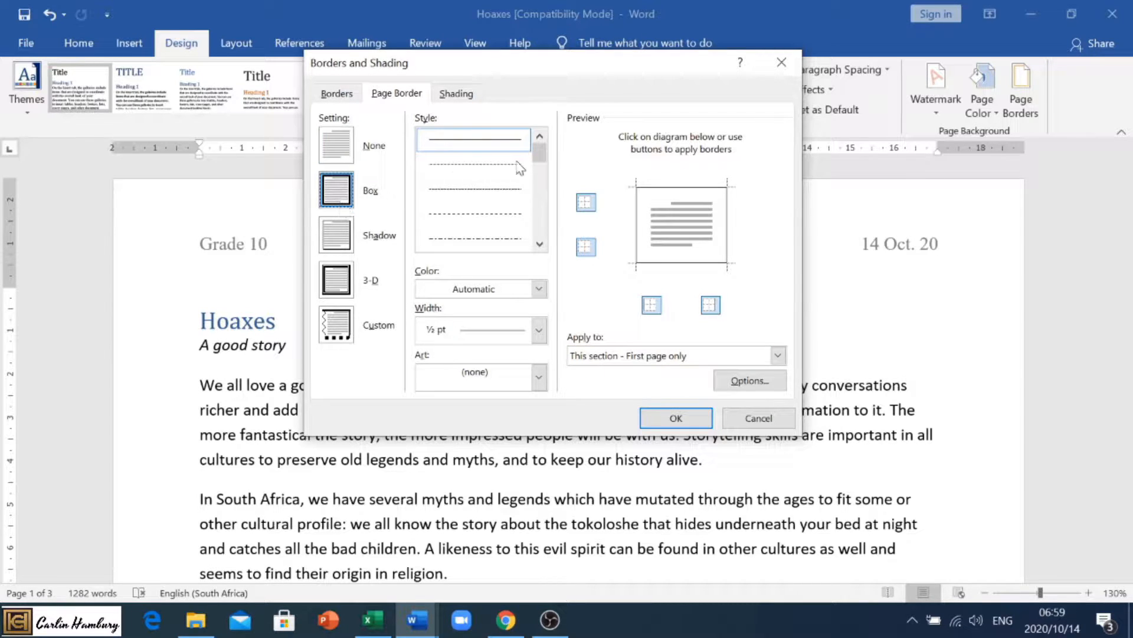
Give the page border a double-line style, a blue colour and a 3 pt width, and apply it
scroll(543, 159, "down", 1)
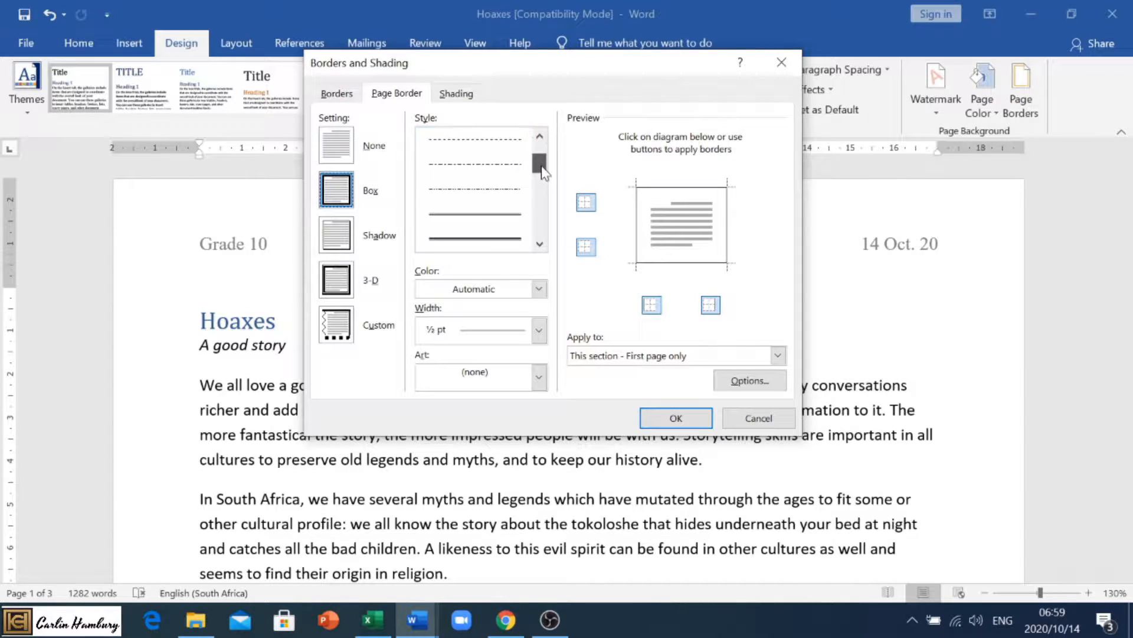
left_click(499, 214)
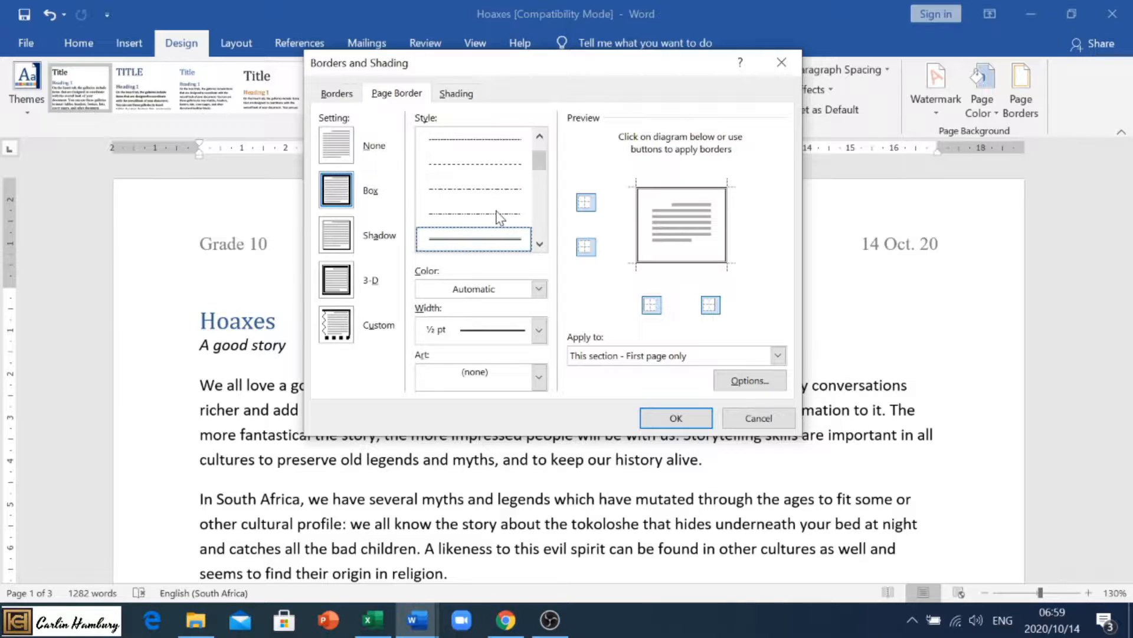
left_click(538, 289)
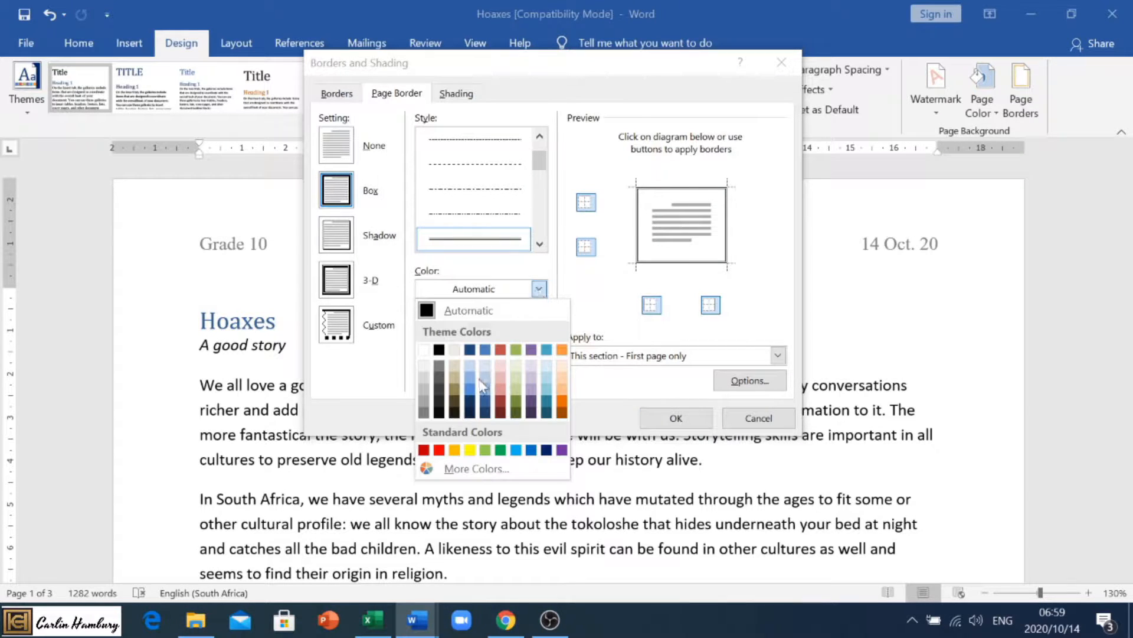
left_click(470, 386)
left_click(521, 333)
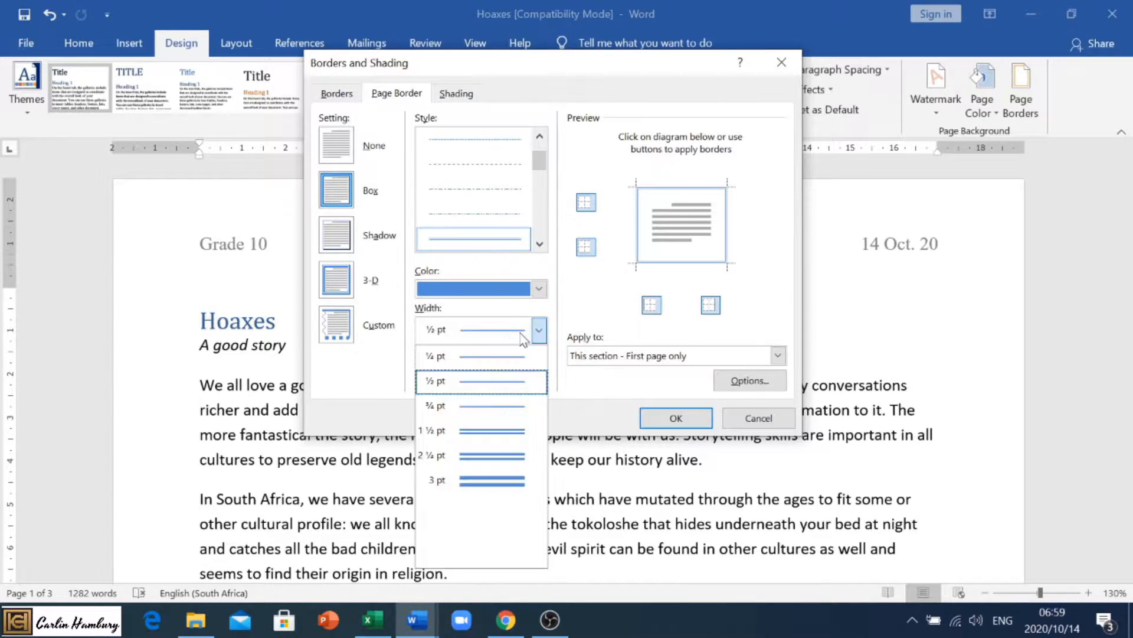
left_click(509, 482)
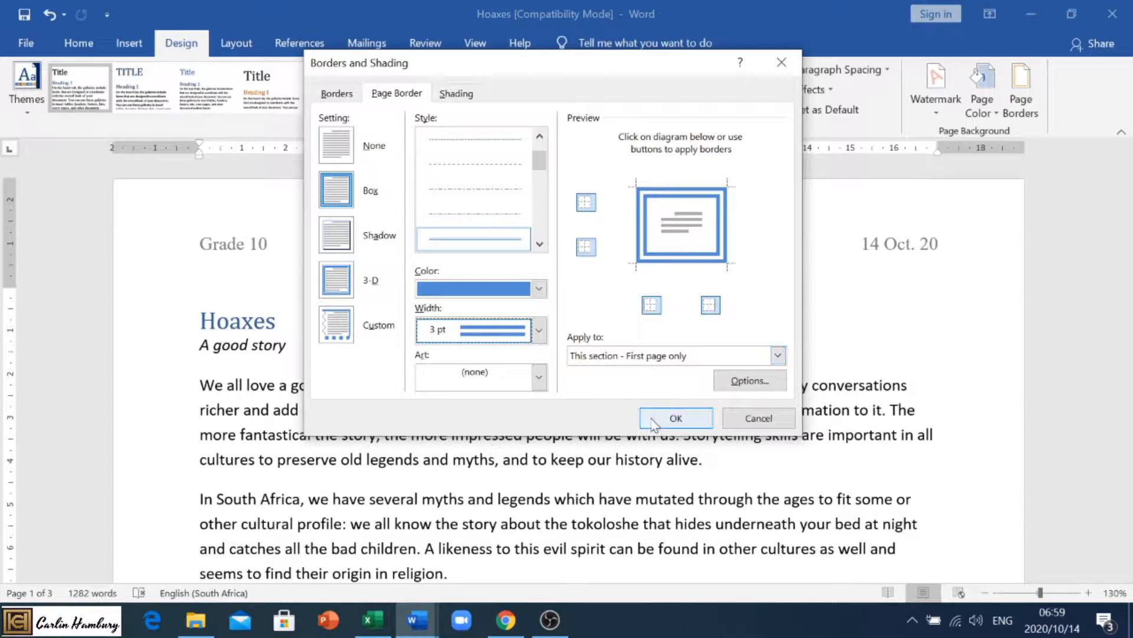
left_click(676, 418)
mouse_move(1125, 184)
left_mouse_down()
mouse_move(1128, 323)
mouse_move(1130, 183)
mouse_move(1132, 198)
left_mouse_up()
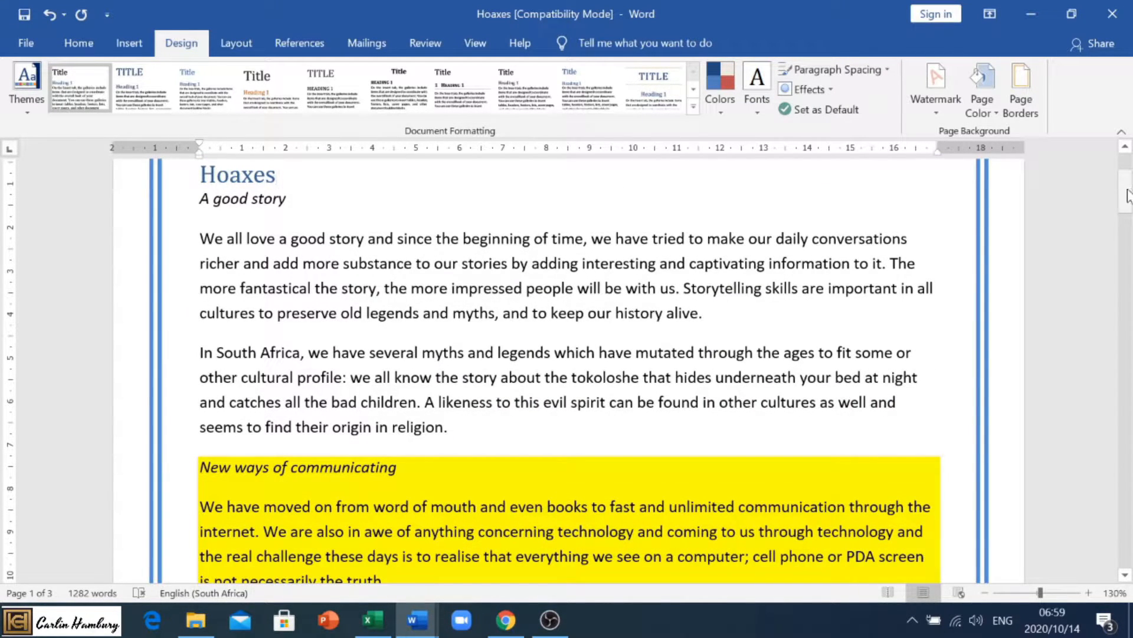
Justify the yellow-highlighted "New ways of communicating" section, including its heading, and select the section again
left_click_drag(1129, 195, 1129, 224)
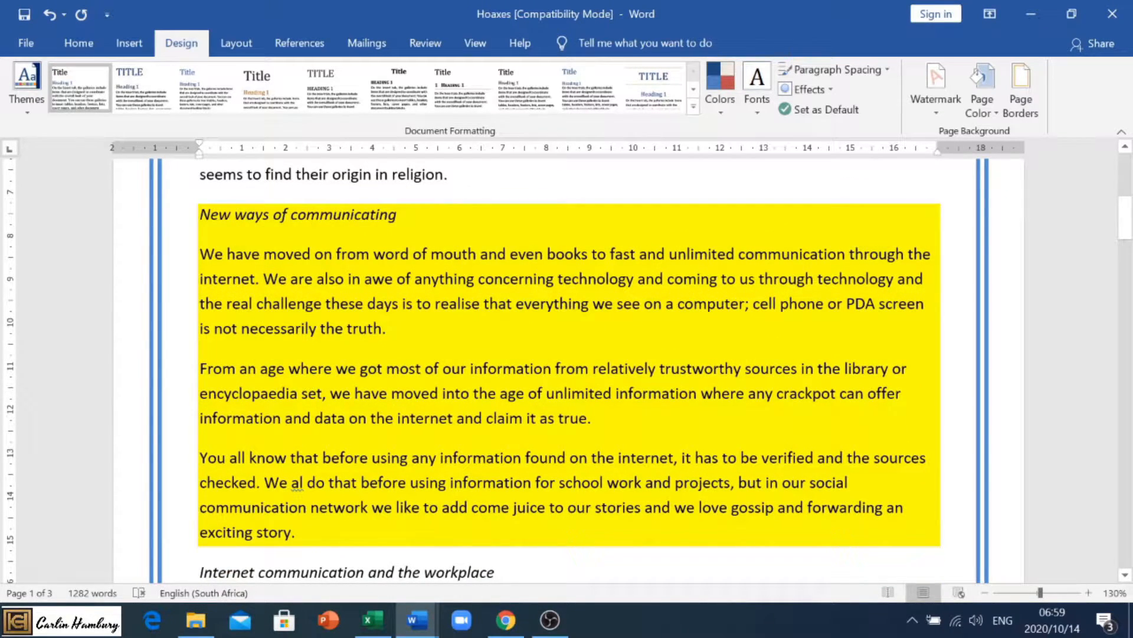
left_click_drag(200, 214, 341, 534)
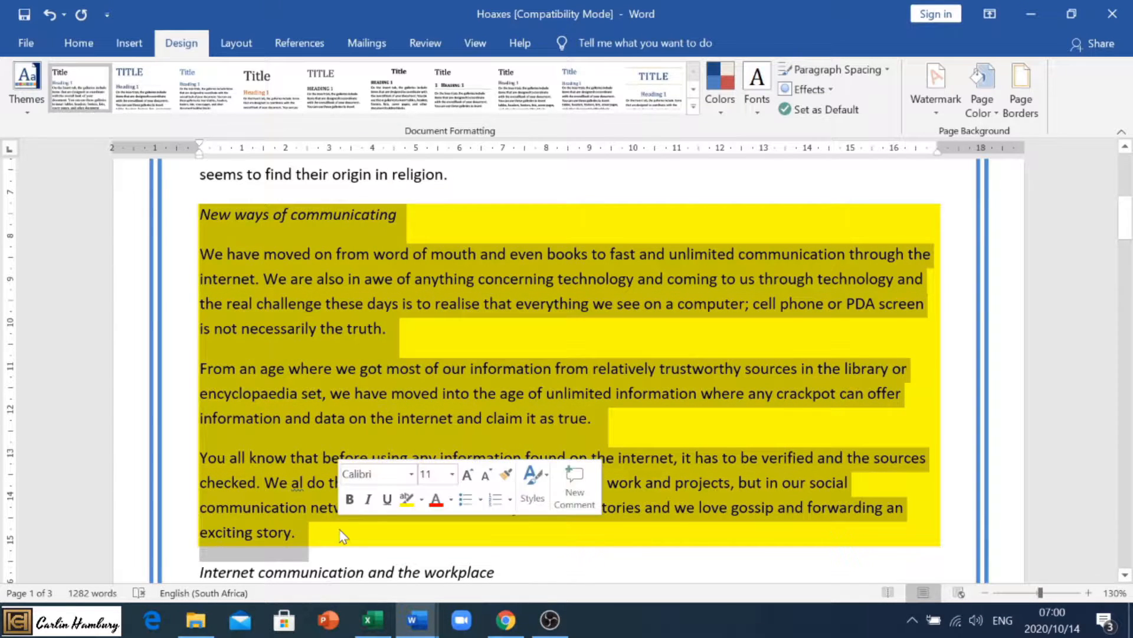
left_click(79, 45)
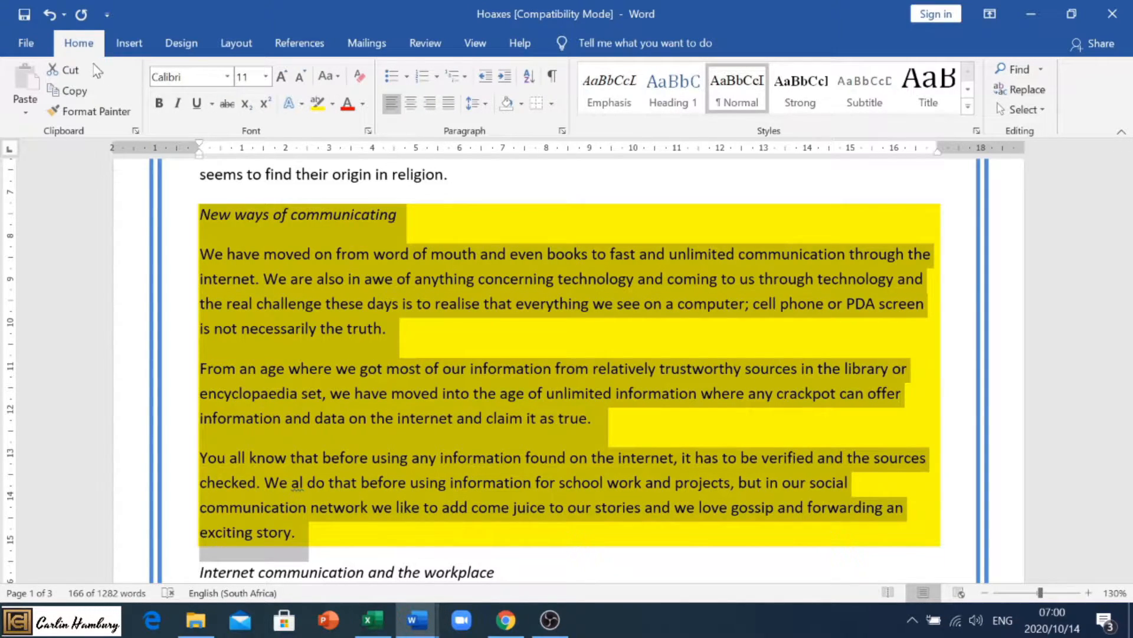
left_click(448, 109)
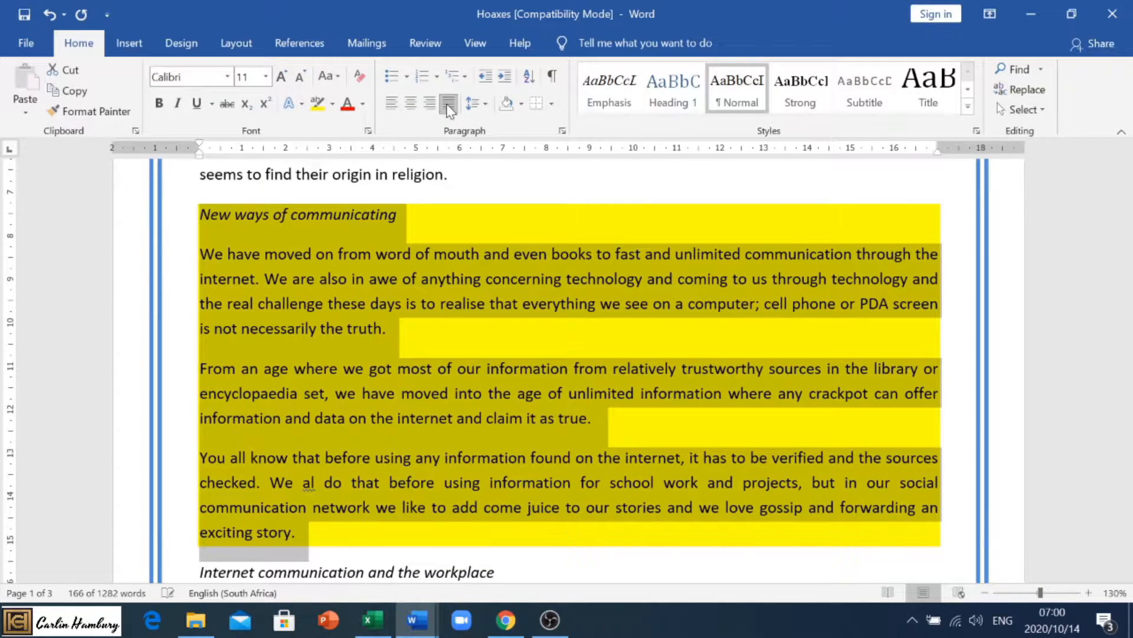
left_click(382, 270)
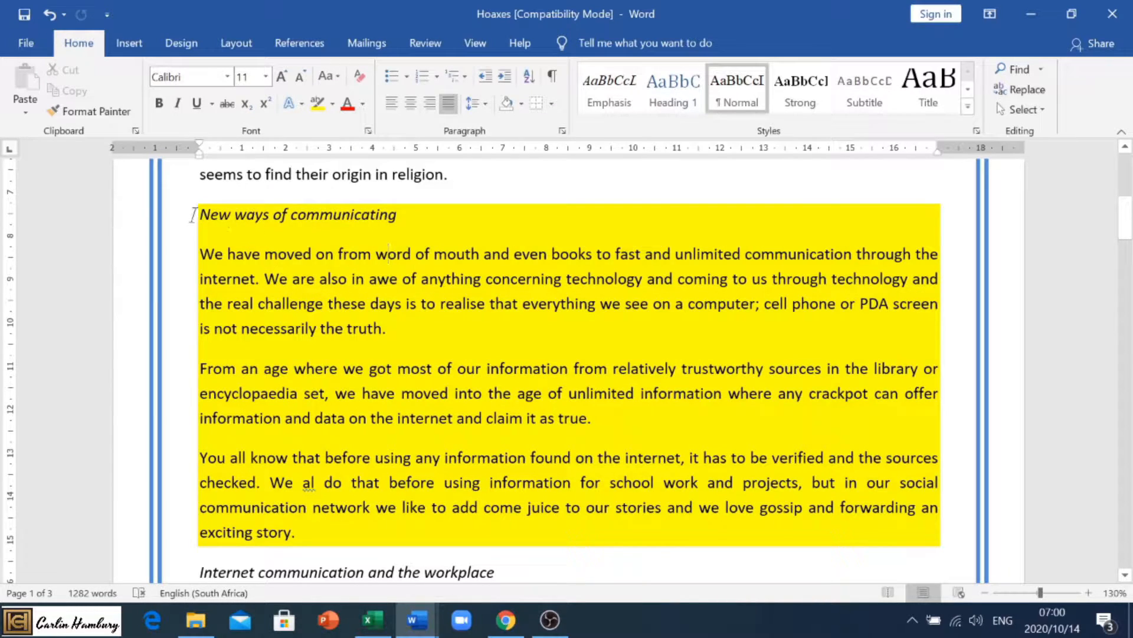
left_click_drag(200, 214, 301, 525)
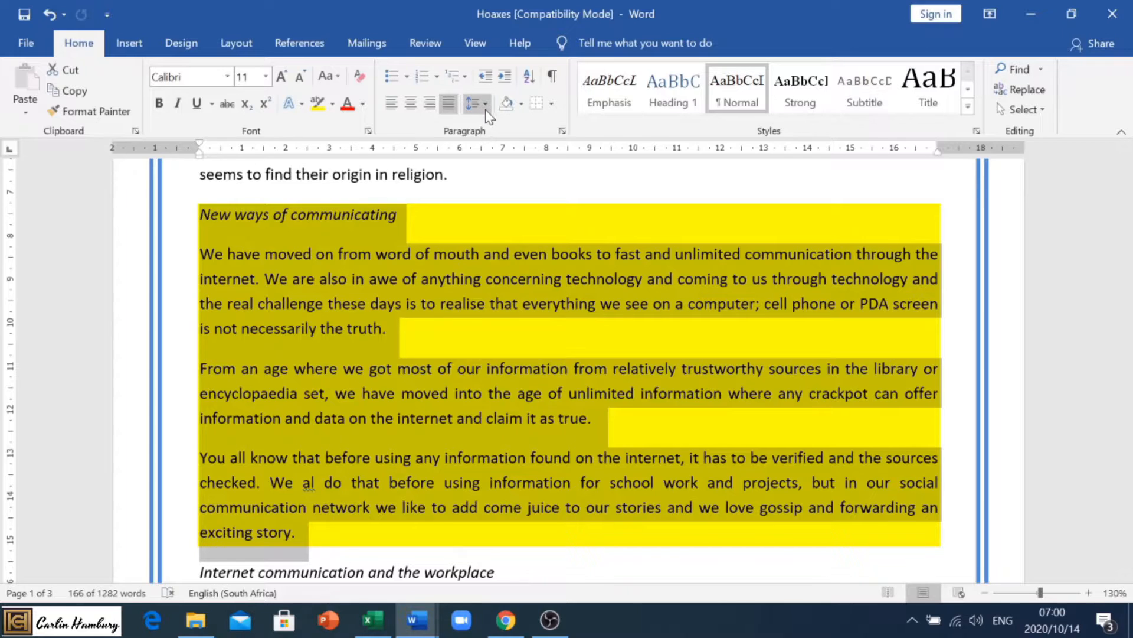
left_click(508, 81)
left_click(509, 80)
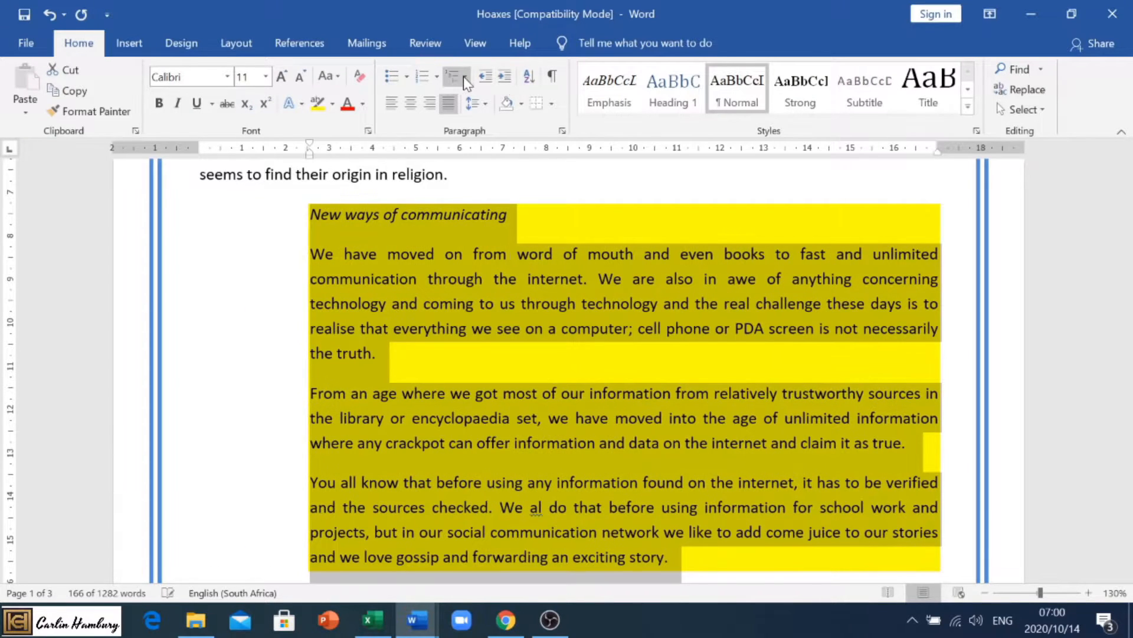
left_click(484, 79)
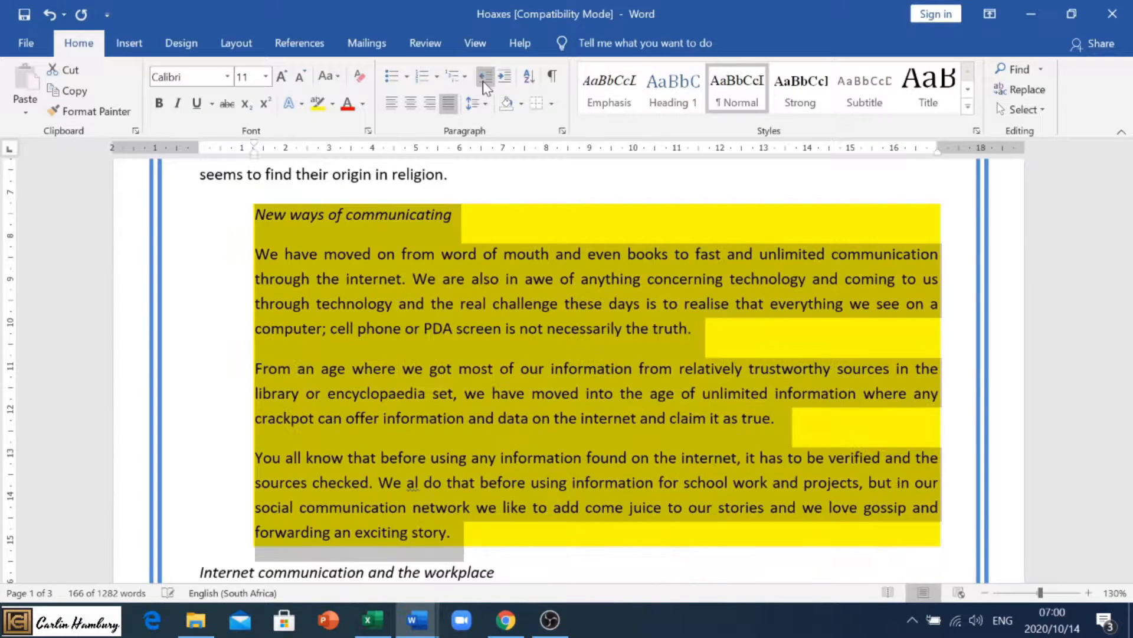
left_click(482, 82)
Set the left indentation of the selected "New ways of communicating" section to 2,5 cm in the paragraph settings
left_click(485, 109)
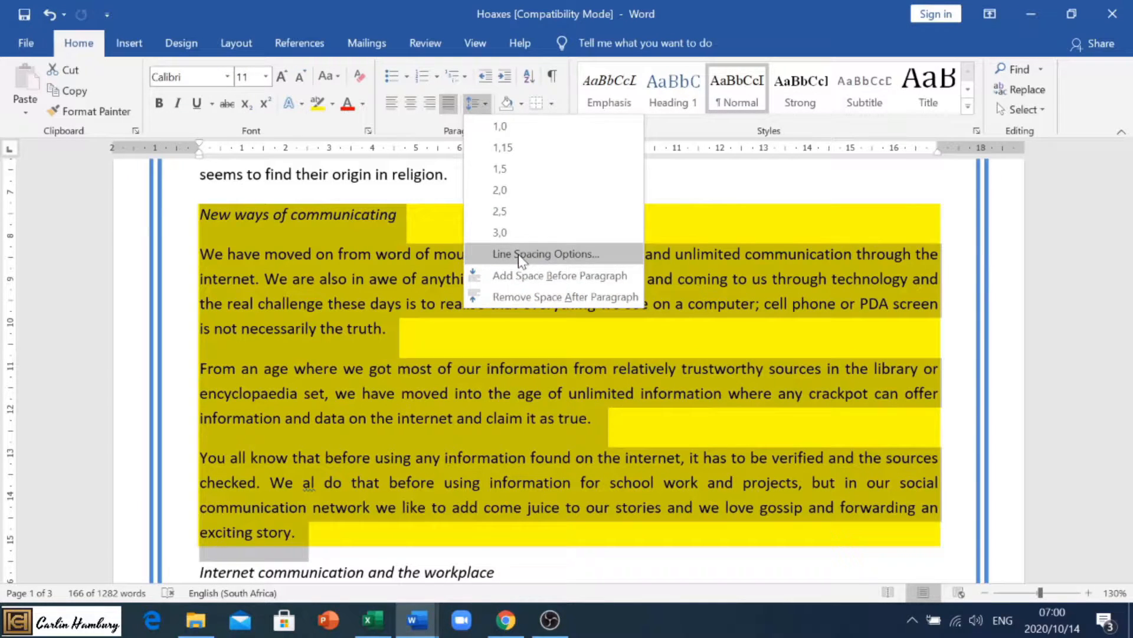
left_click(519, 254)
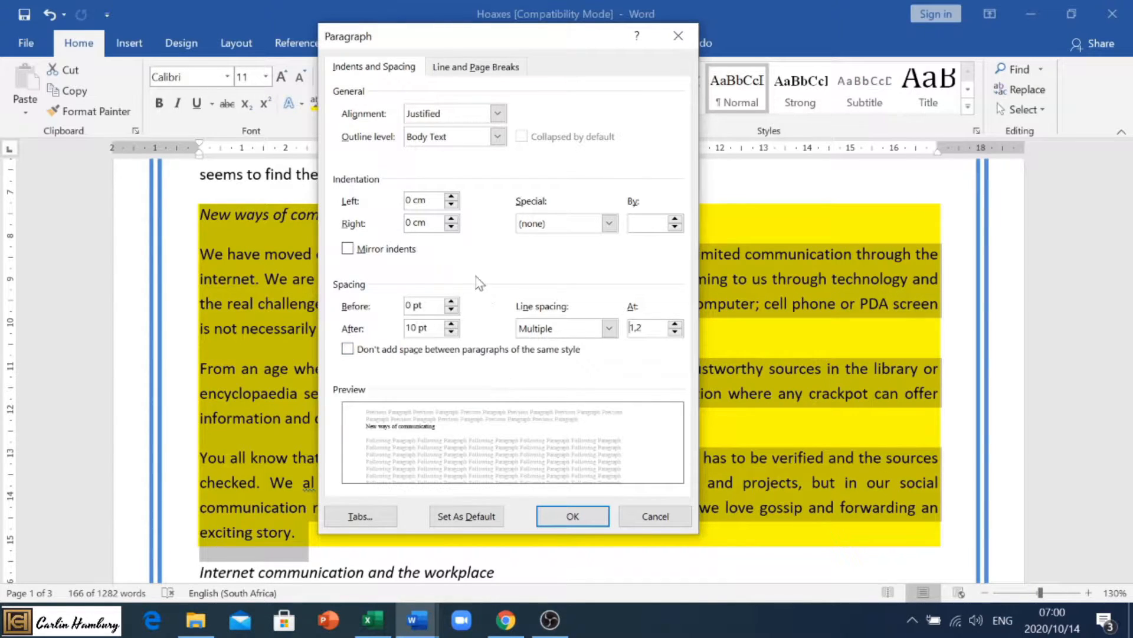
left_click(451, 197)
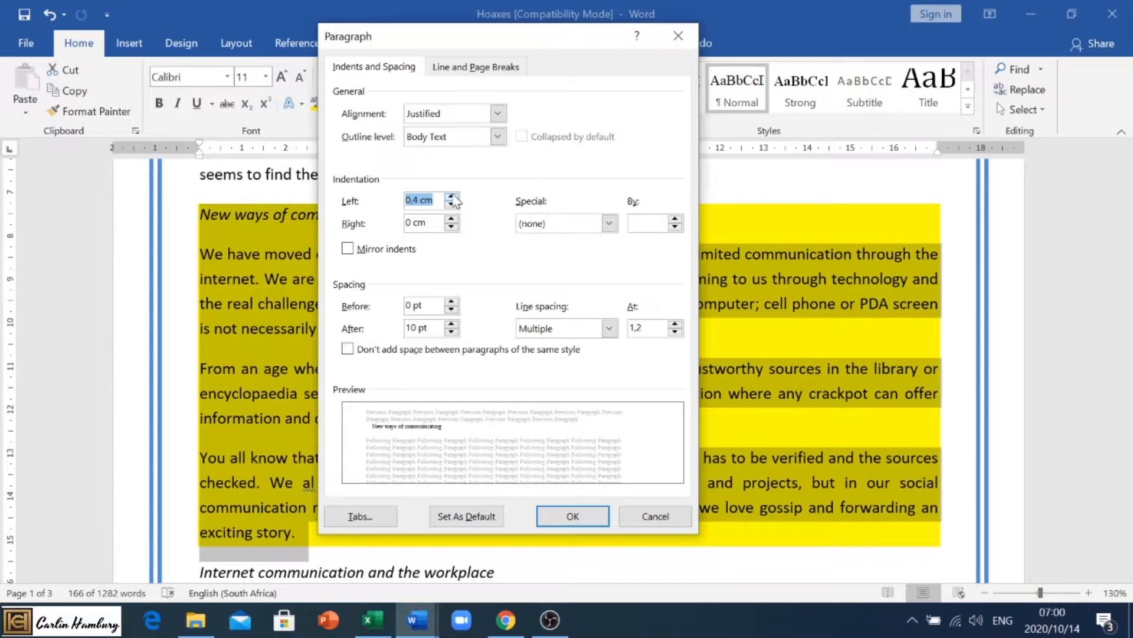
left_click(451, 197)
left_click(452, 197)
left_click(452, 197)
left_click(452, 196)
left_click(451, 197)
left_click(452, 197)
left_click(451, 197)
left_click(451, 197)
left_click(451, 197)
left_click(451, 197)
Set the section's line spacing to Exactly 25 pt and apply the paragraph settings
left_click(609, 328)
left_click(595, 393)
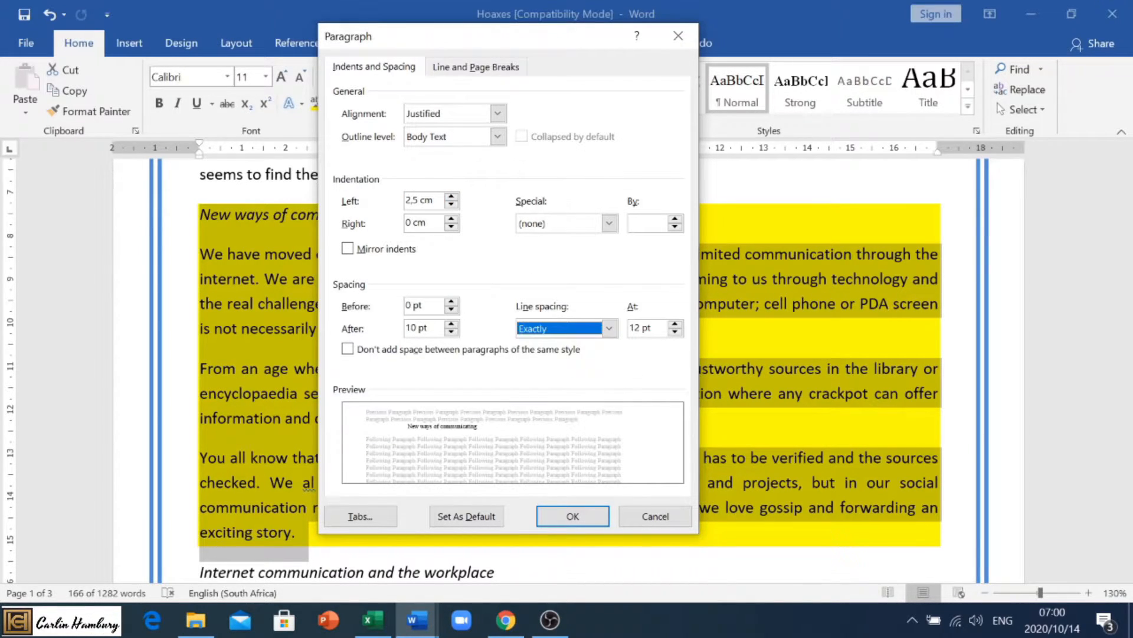
key("Tab")
type("25")
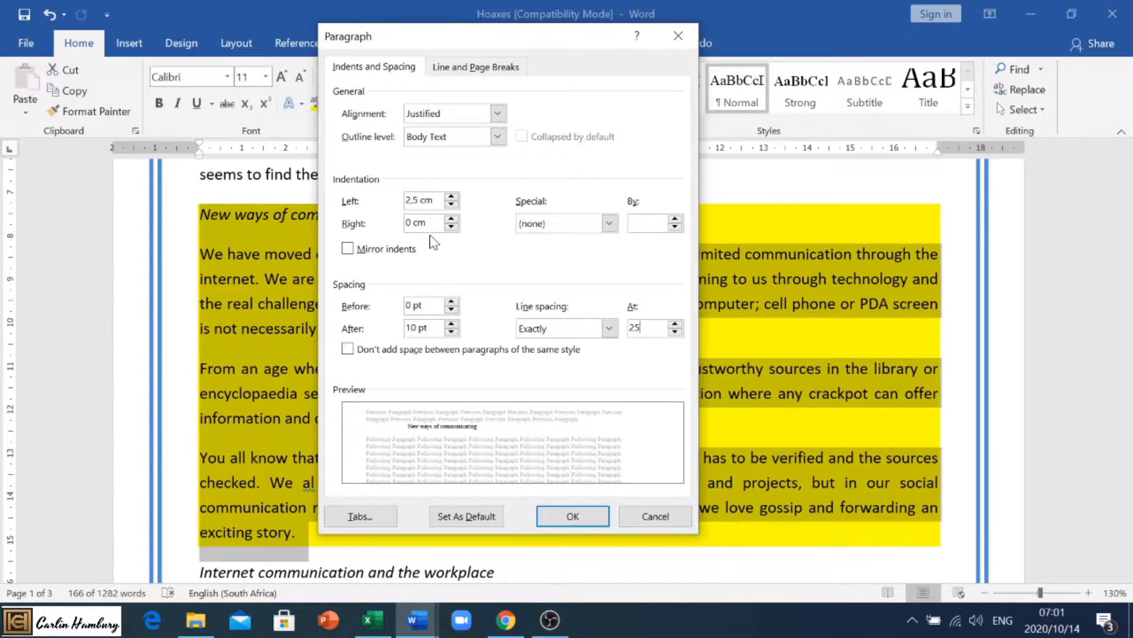
left_click(571, 516)
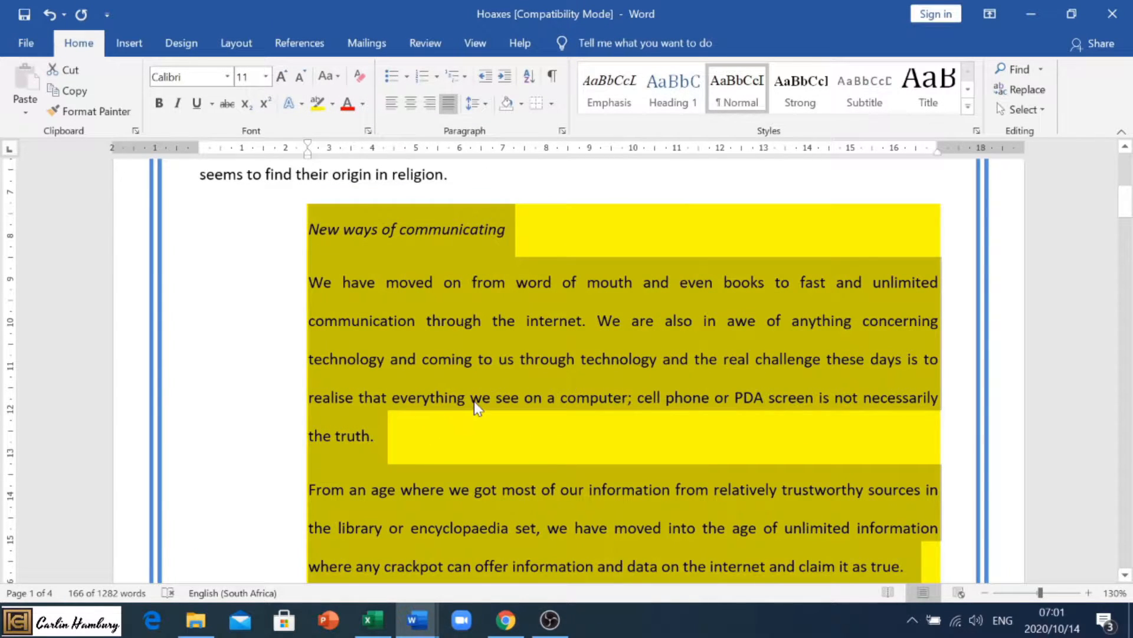
Choose the Dropped position in the drop cap options for the "Phishing" paragraph under "It can cost you money!"
scroll(503, 397, "down", 5)
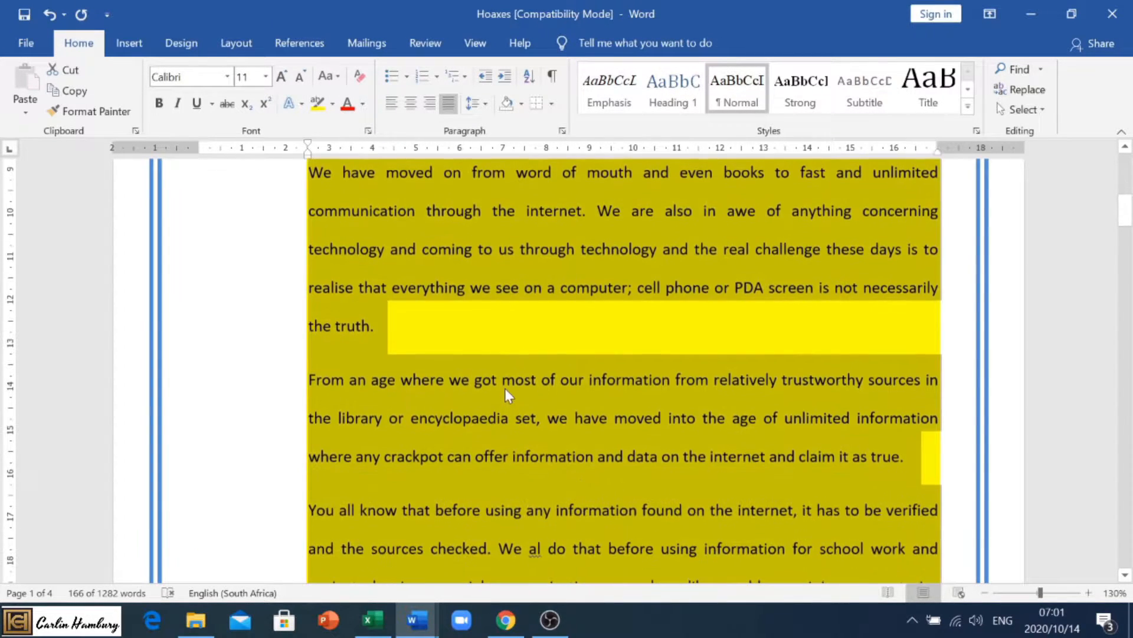
left_click_drag(1127, 218, 1127, 278)
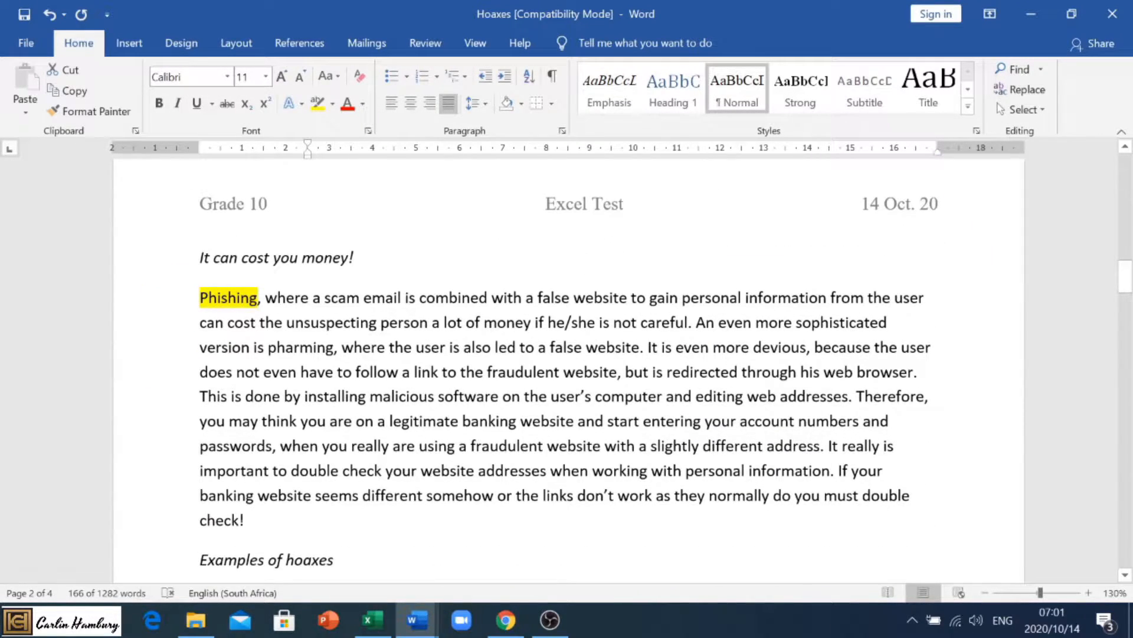
left_click_drag(199, 297, 889, 530)
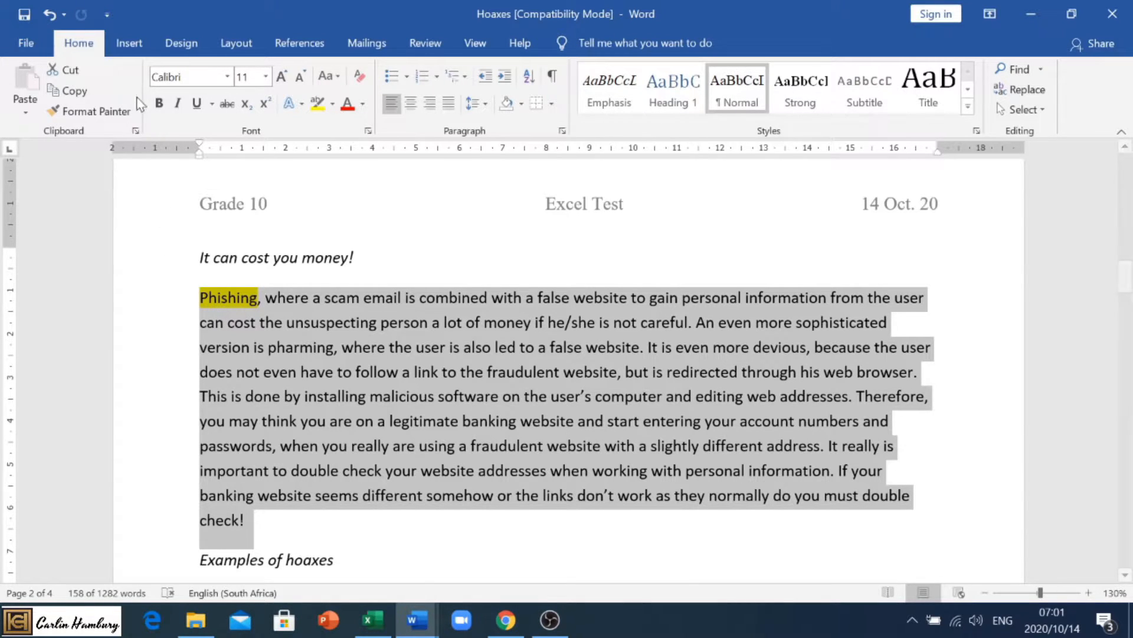
left_click(129, 52)
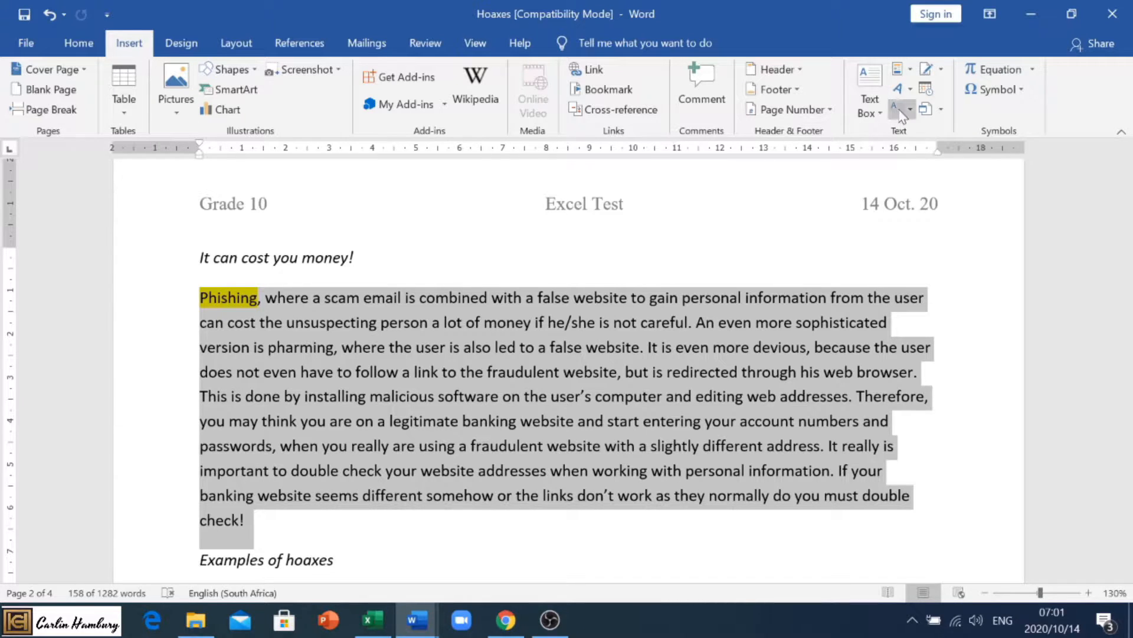
left_click(911, 118)
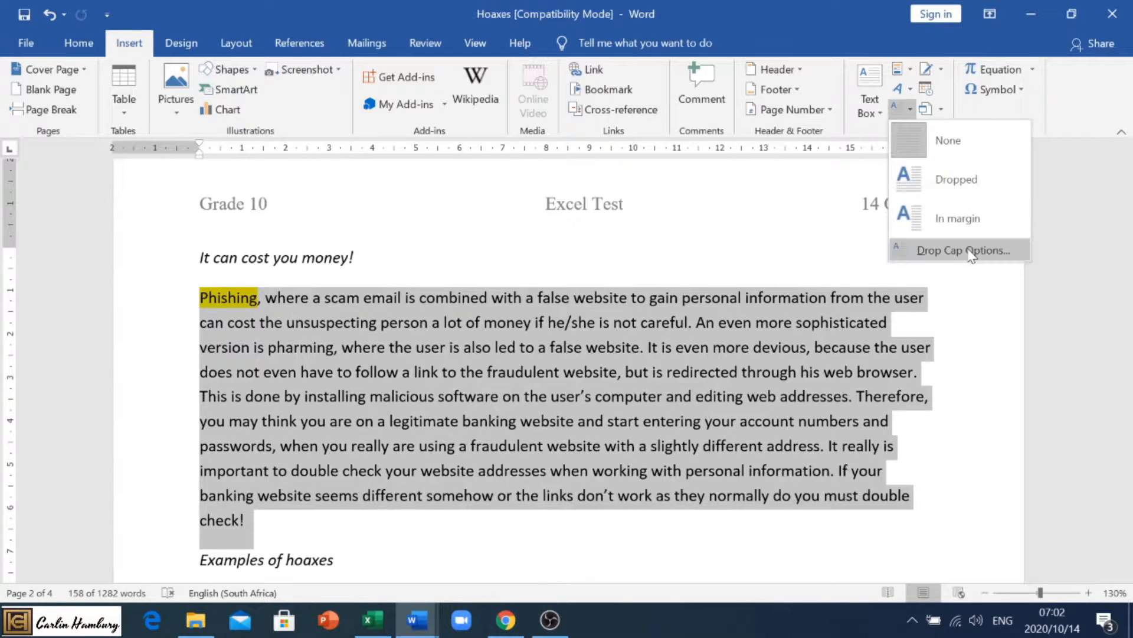
left_click(971, 252)
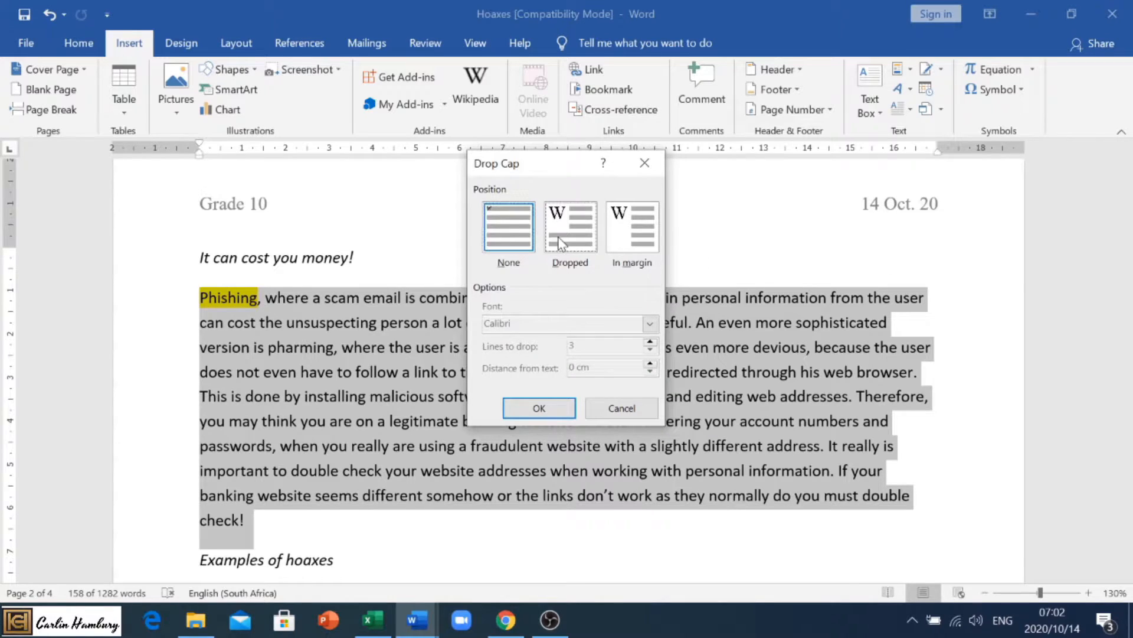
left_click(559, 242)
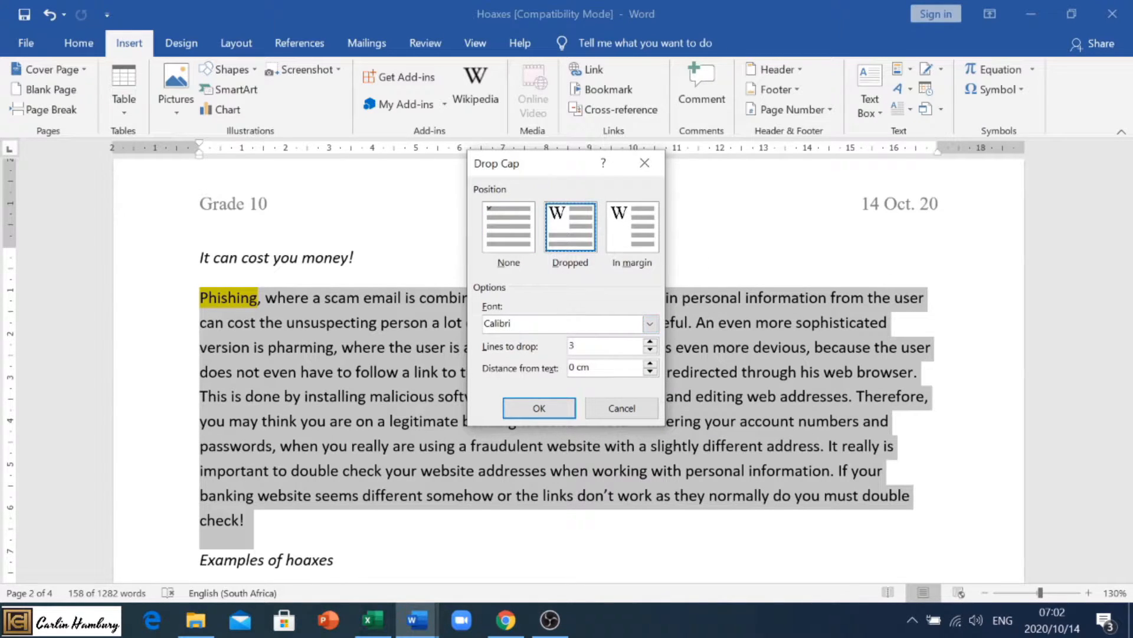
Give the drop cap the Broadway font, a drop of 5 lines and a greater distance from the text, and apply it
left_click(649, 325)
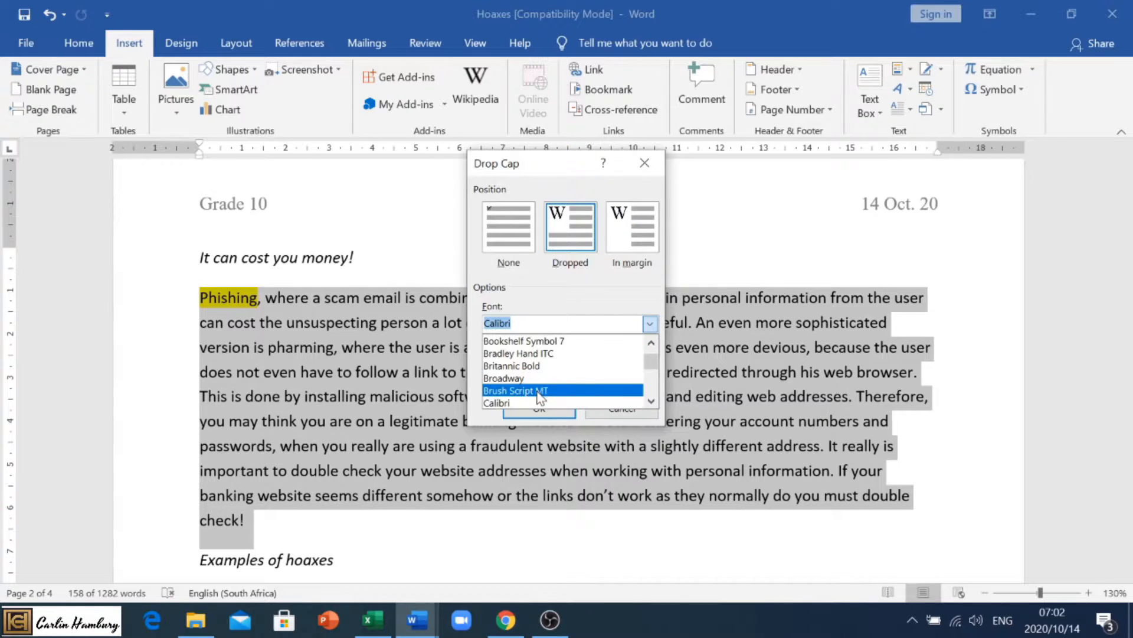
left_click(536, 378)
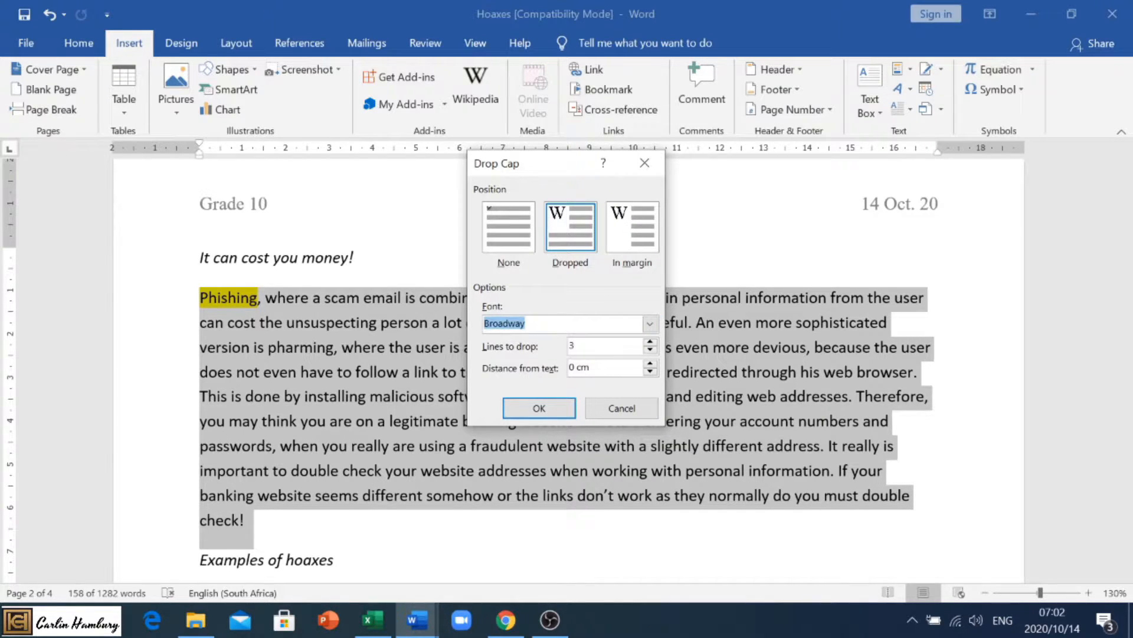
left_click(650, 343)
left_click(650, 342)
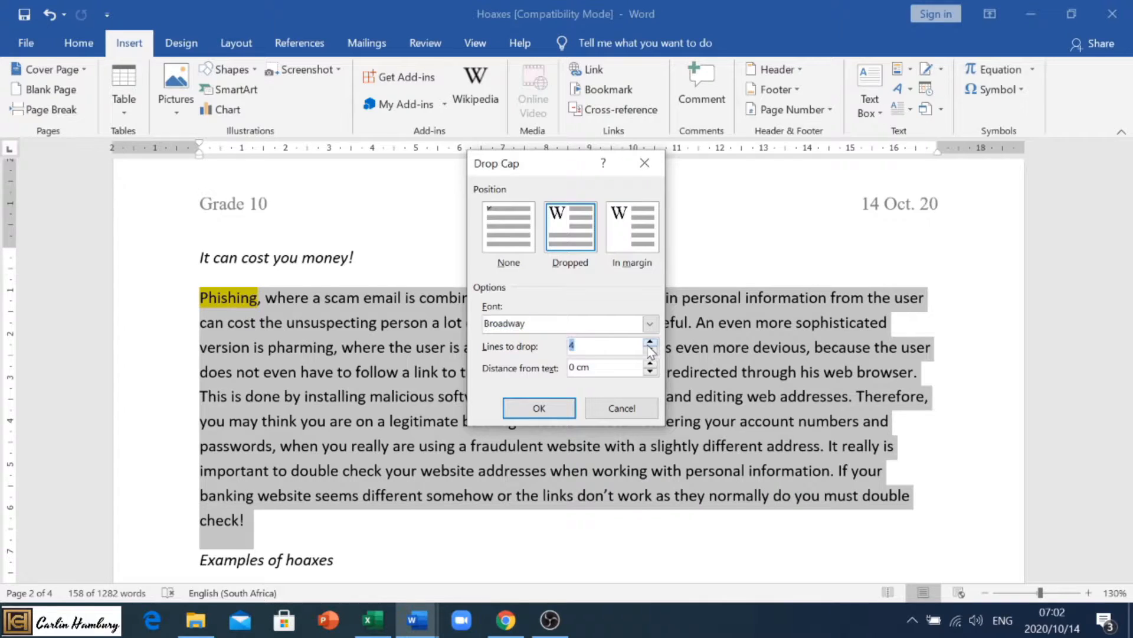
left_click(650, 365)
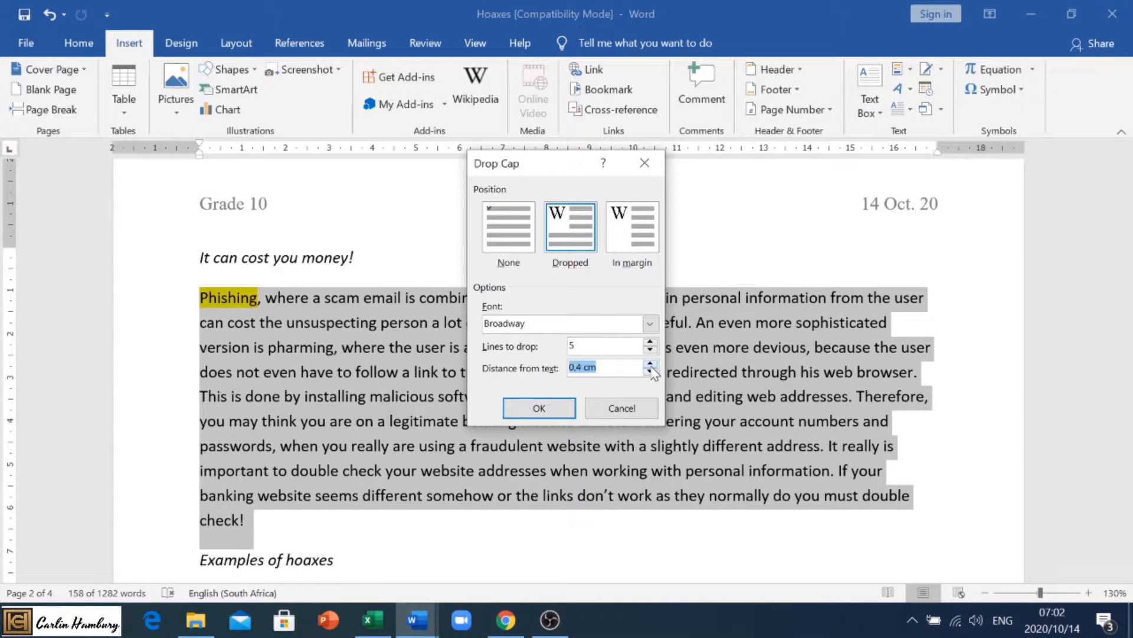
left_click(649, 364)
left_click(650, 364)
left_click(650, 364)
left_click(649, 364)
left_click(539, 407)
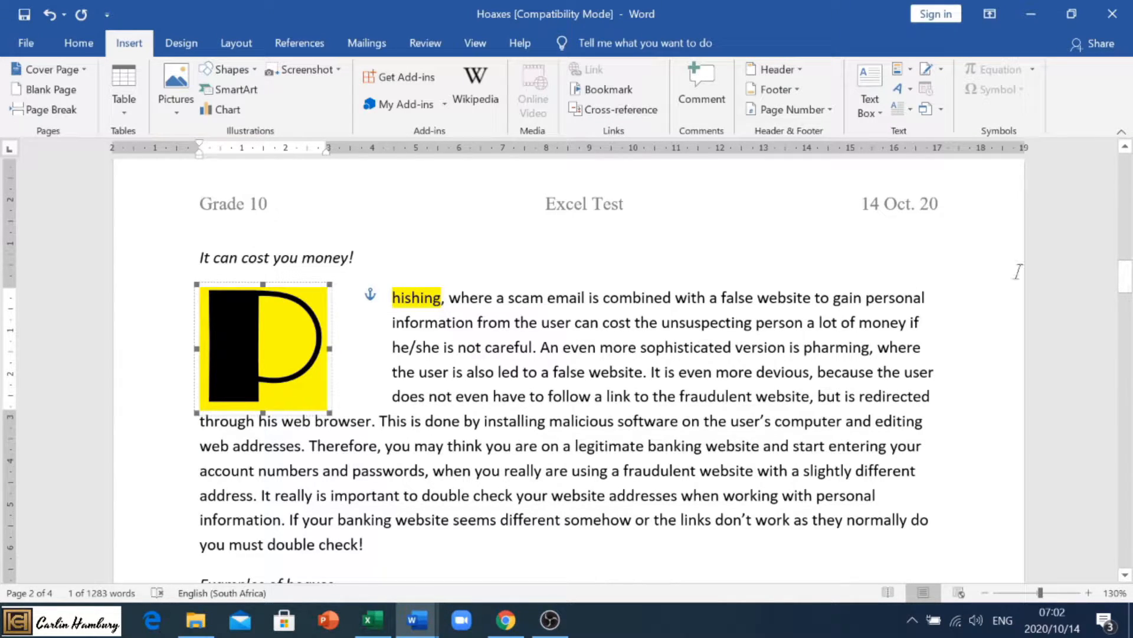
Insert two blank paragraphs between the paragraph ending "useless exercise." and the heading "To send or not to send?" on the last page
left_click_drag(1126, 277, 1128, 529)
scroll(567, 354, "up", 3)
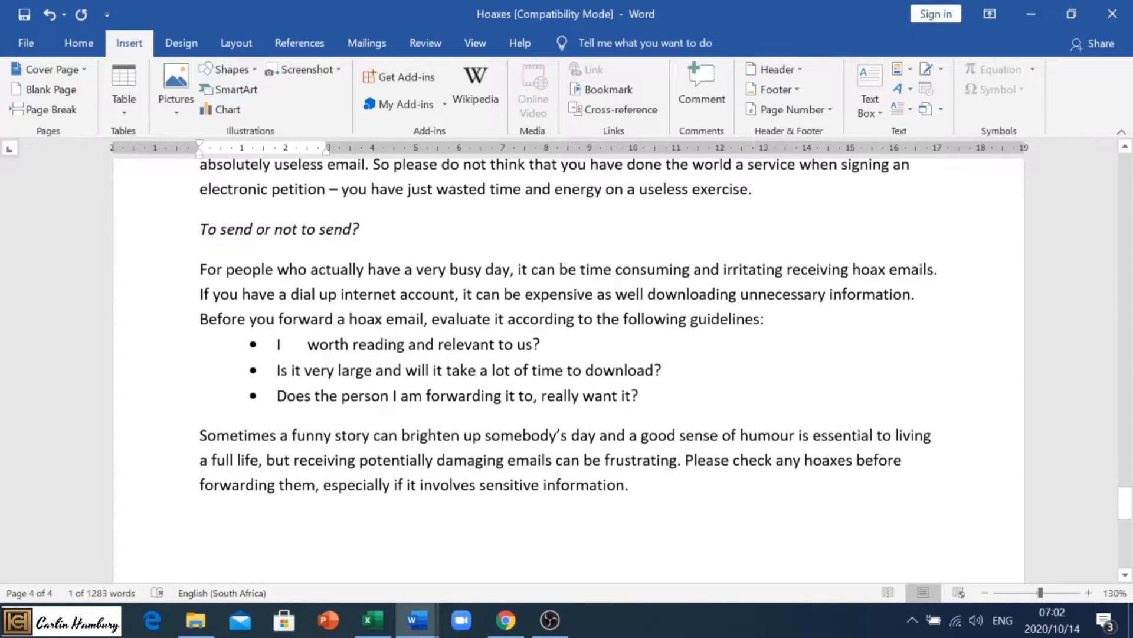
left_click(752, 244)
key("Return")
key("Return")
Switch to the CAT document, copy the hexagonal cat picture and return to the Hoaxes document
mouse_move(416, 618)
left_click(354, 549)
right_click(349, 409)
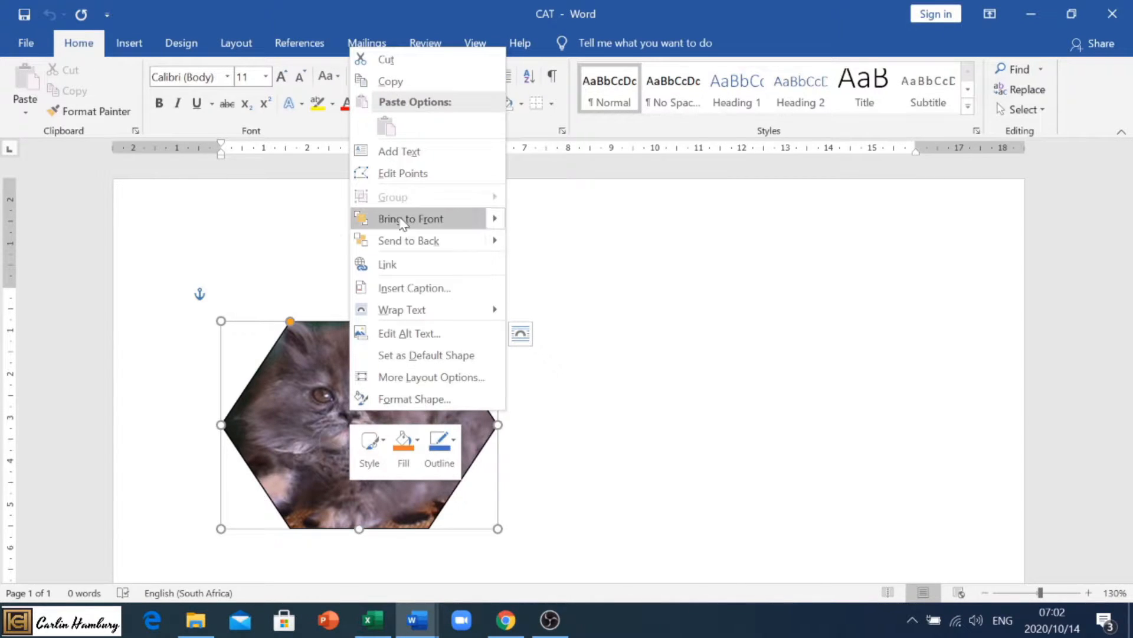
left_click(387, 81)
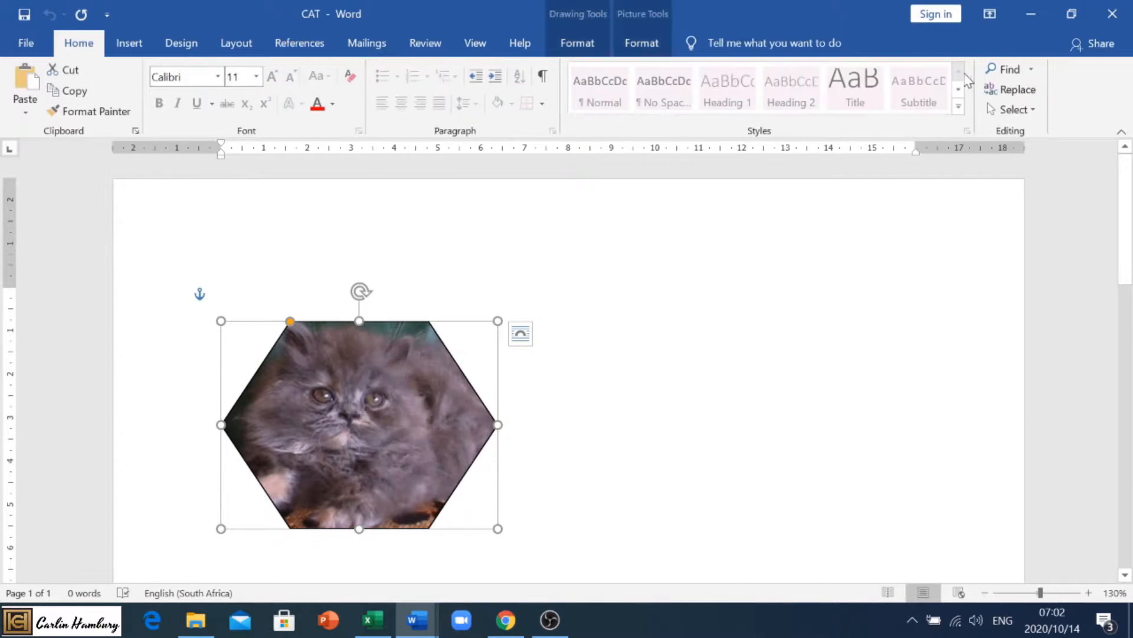
left_click(1027, 13)
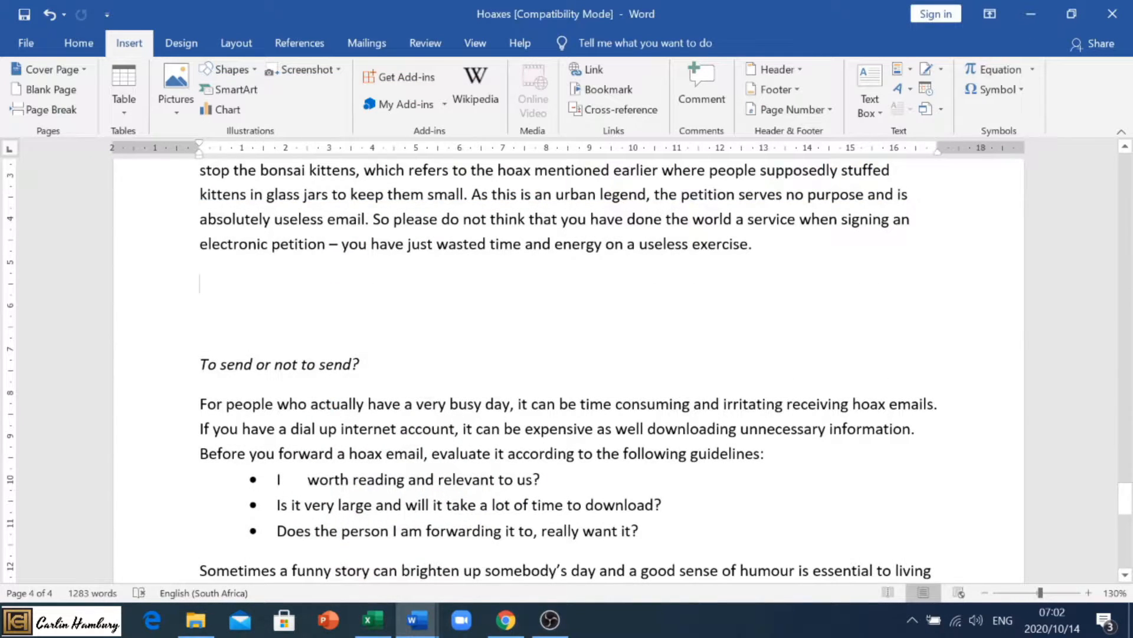
Paste the cat picture into the blank space above "To send or not to send?"
right_click(216, 285)
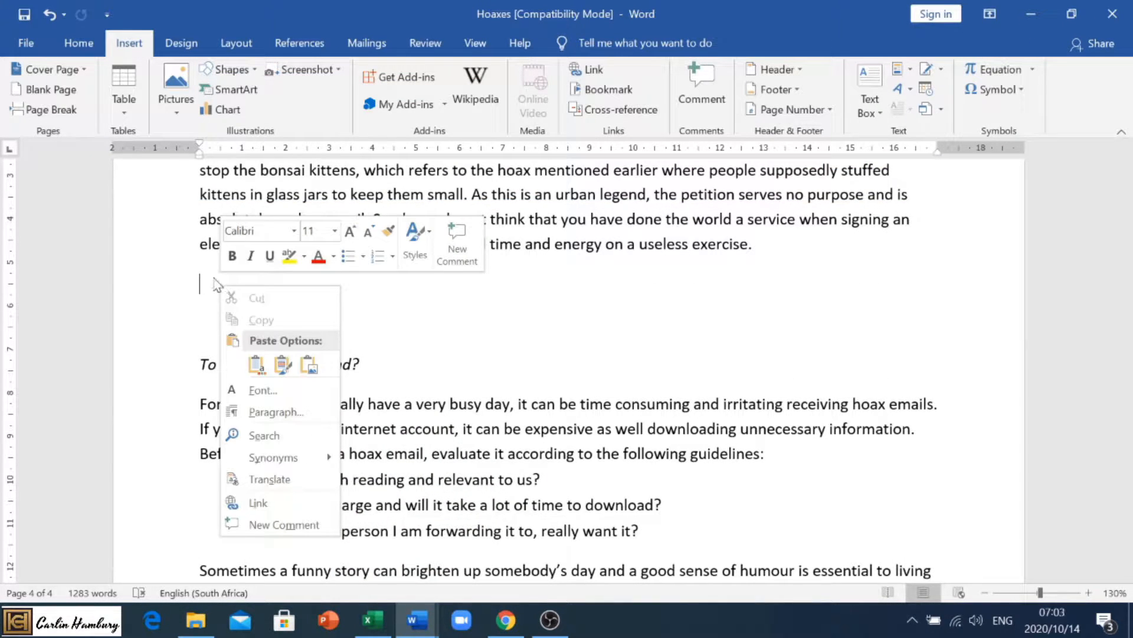
left_click(257, 366)
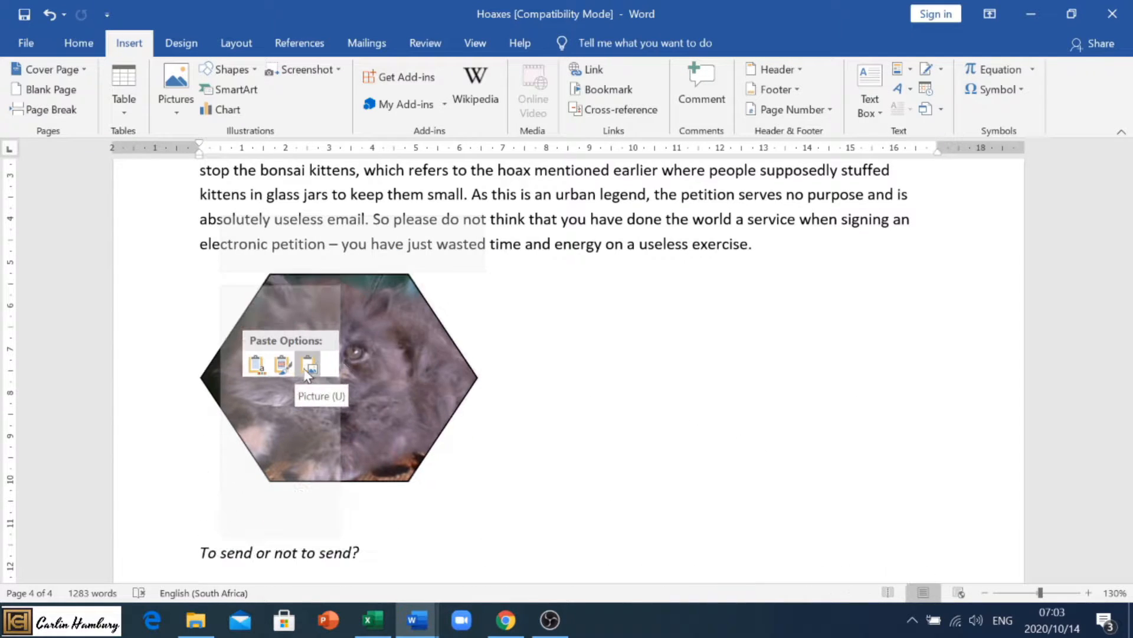
left_click(257, 365)
left_click(257, 364)
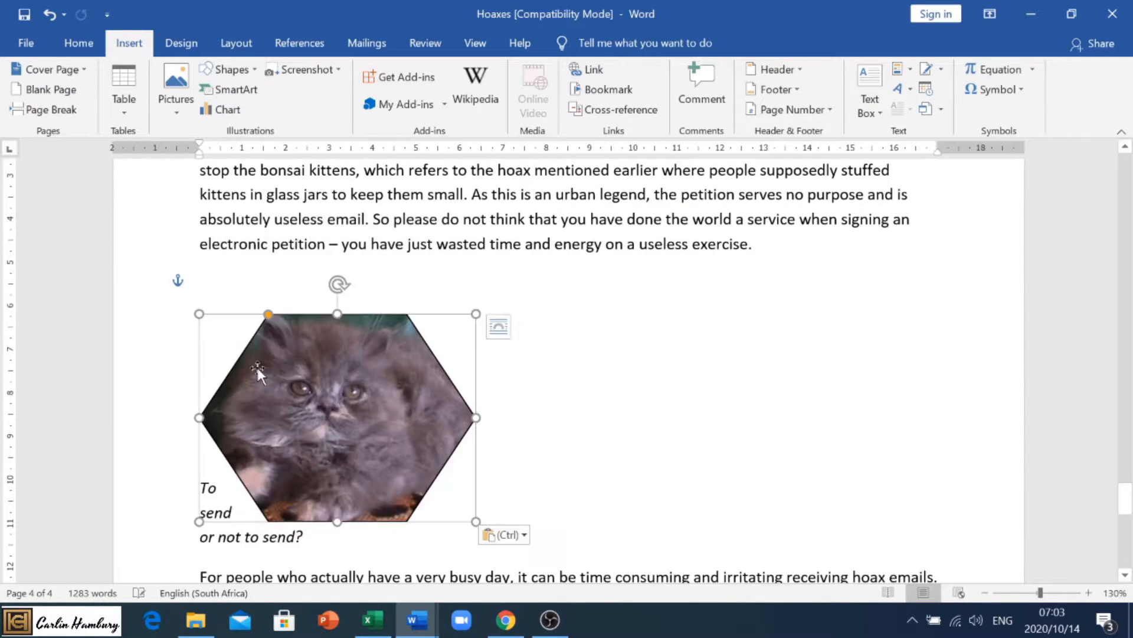
Shrink the cat picture to about 3.5 cm wide and move it directly below the paragraph ending "useless exercise."
left_click_drag(475, 313, 354, 407)
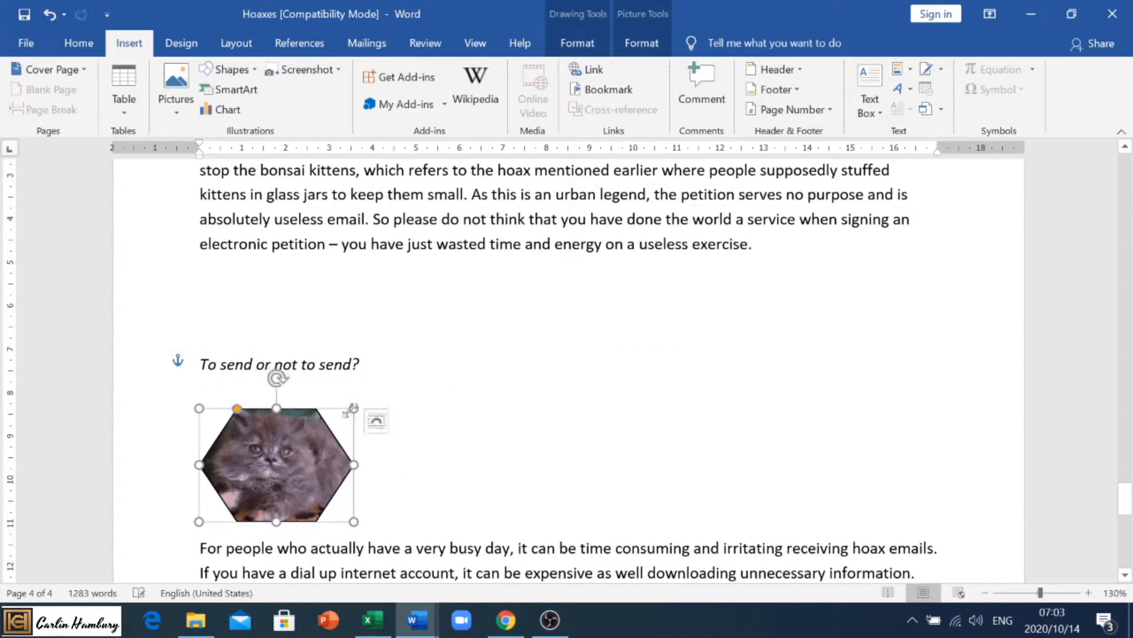
left_click_drag(269, 448, 282, 310)
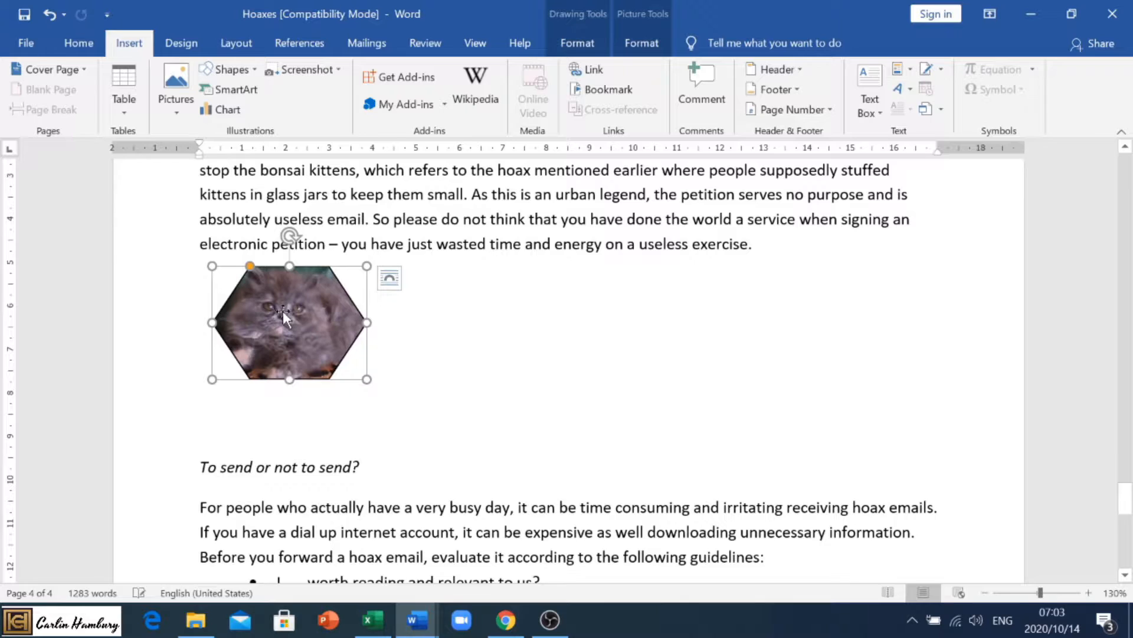
Remove one blank paragraph between the cat picture and the heading "To send or not to send?"
left_click(407, 385)
key("Delete")
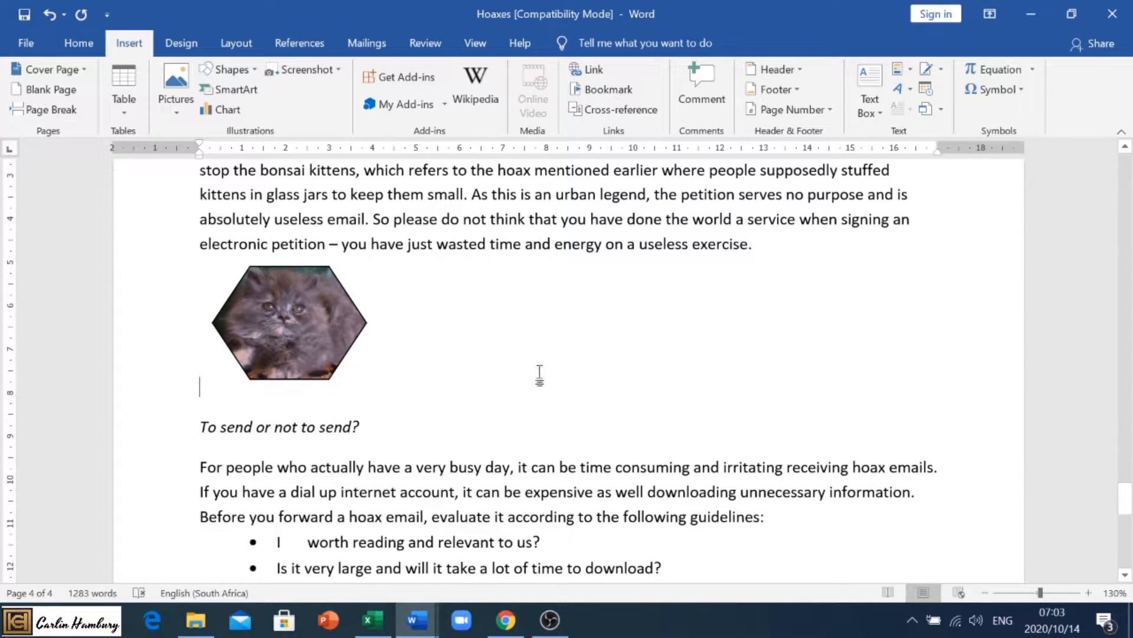
Start defining a new symbol bullet for the guidelines list beginning "worth reading and relevant to us?"
left_click_drag(1126, 499, 1129, 525)
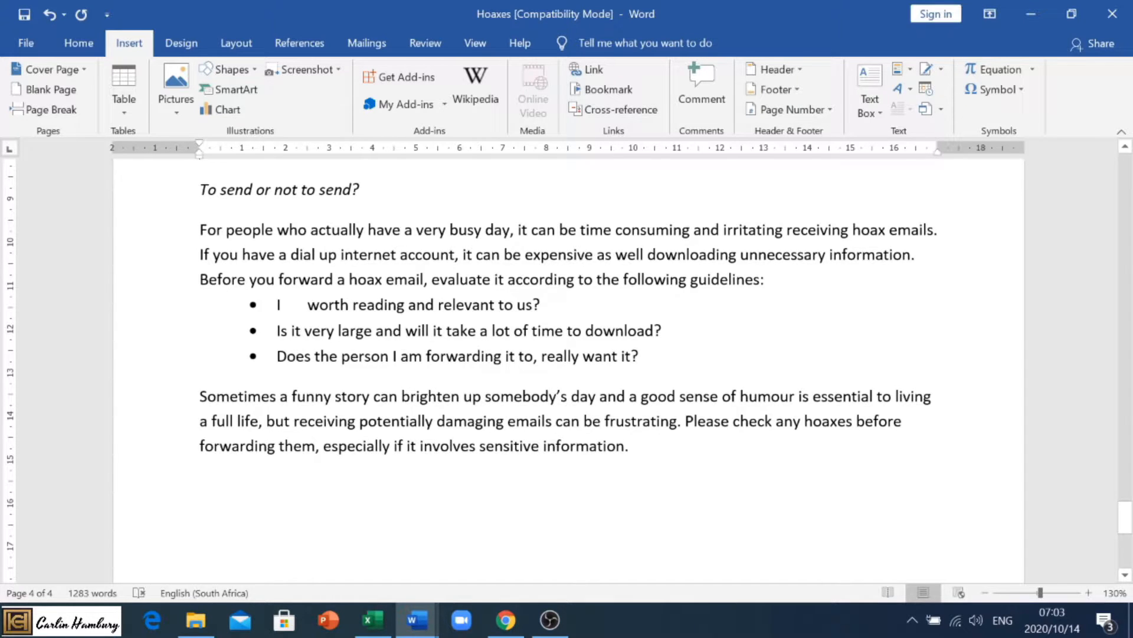
left_click(278, 304)
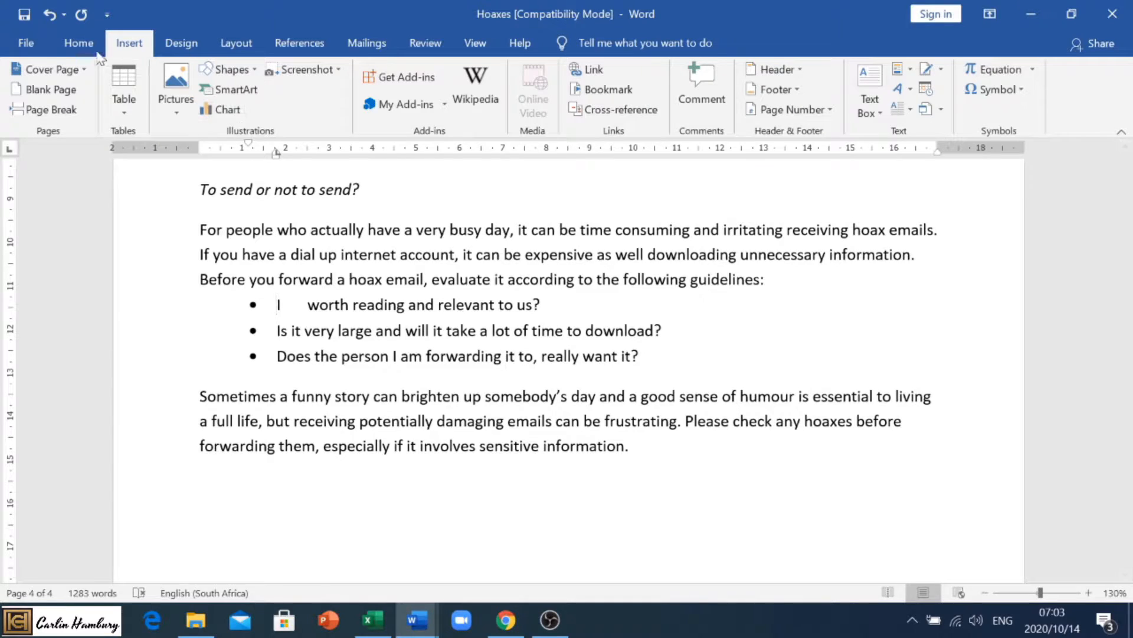
left_click(79, 43)
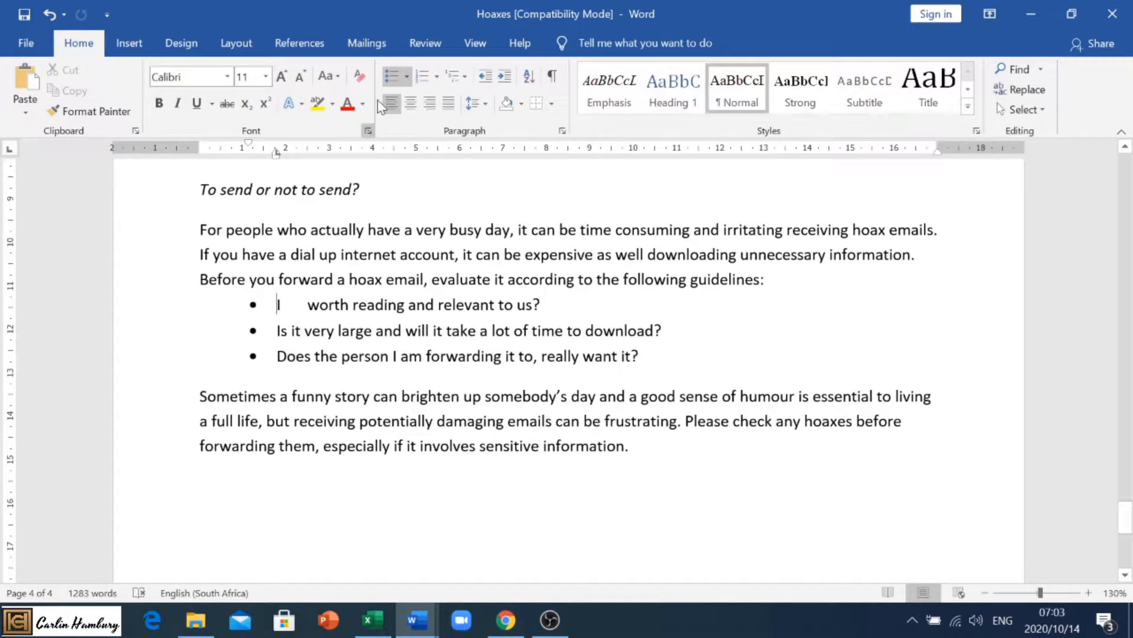
left_click(406, 77)
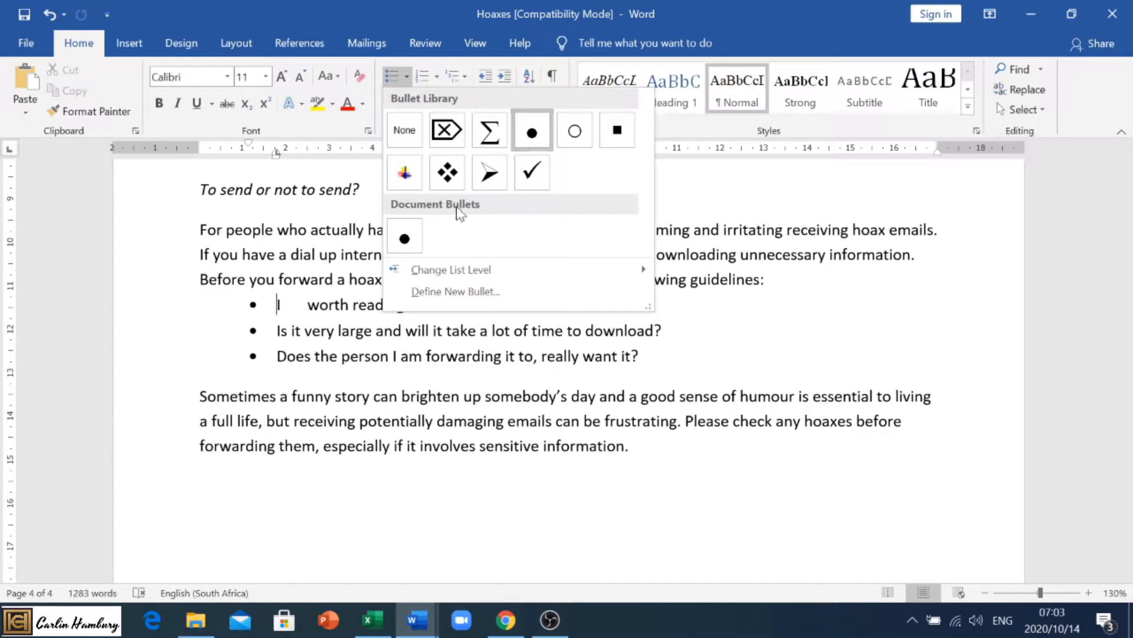
left_click(450, 291)
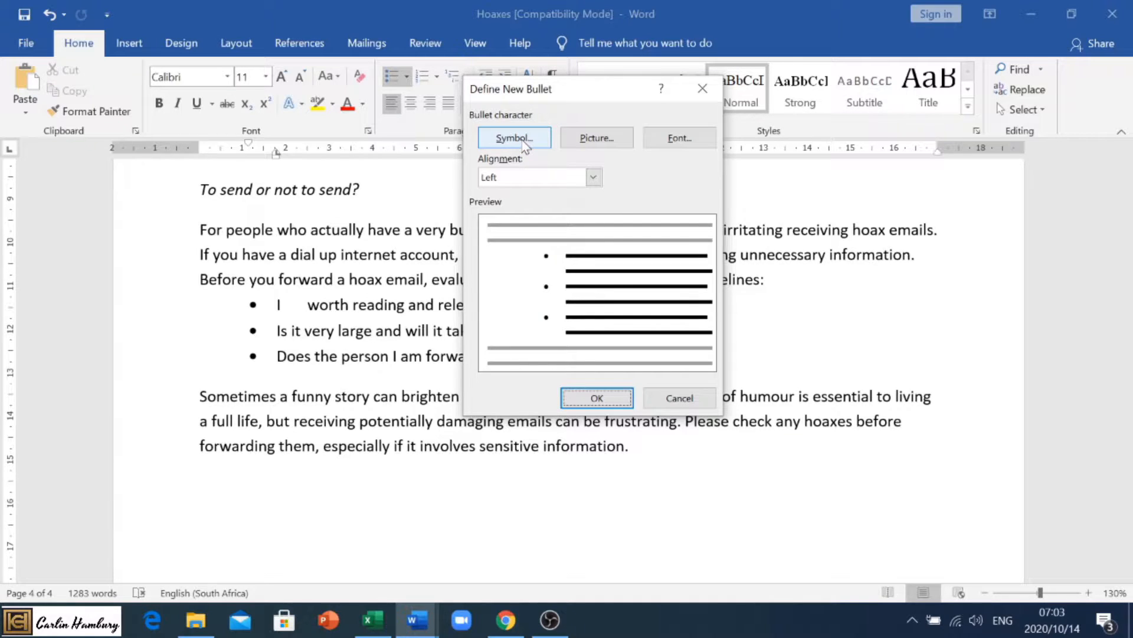
left_click(524, 145)
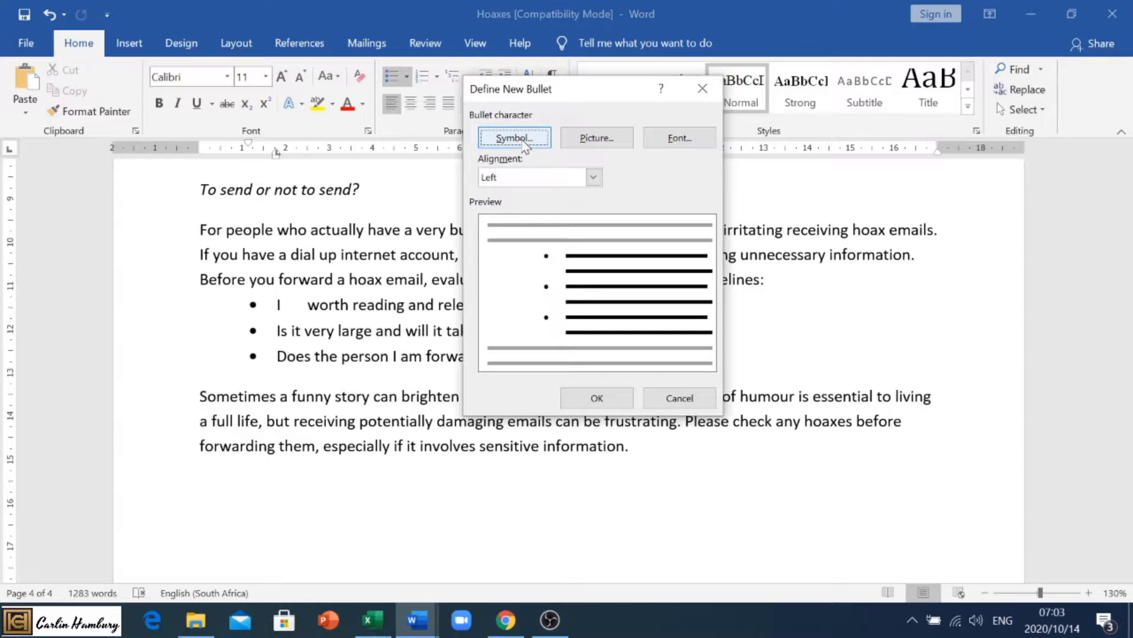
left_click(519, 144)
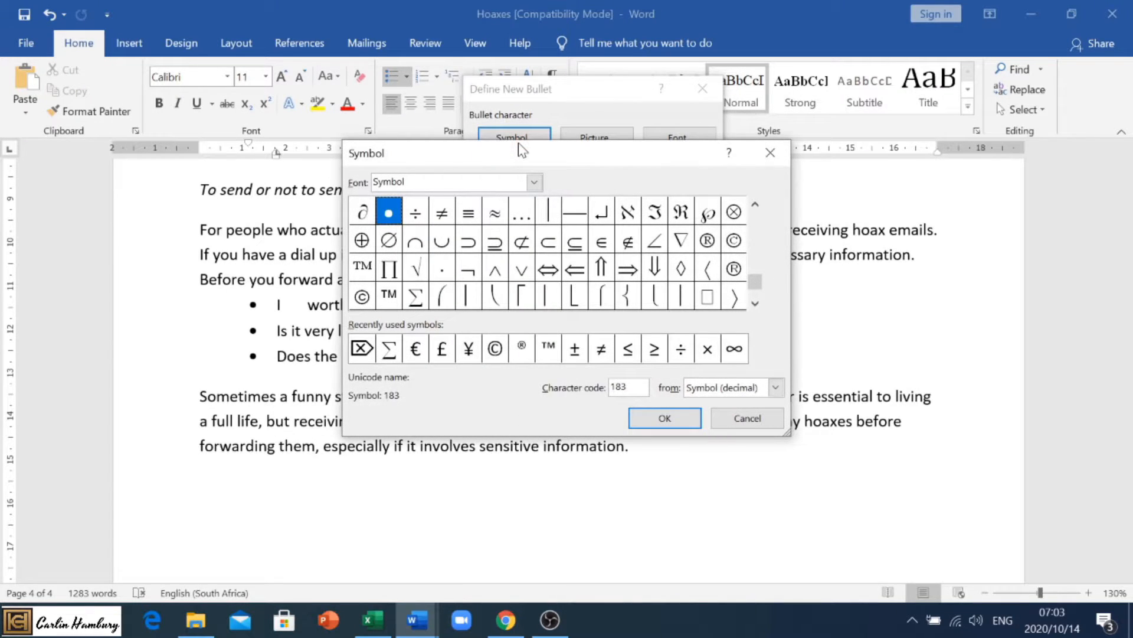
Set the font for the new bullet symbol to Wingdings
left_click(535, 181)
scroll(535, 242, "up", 1)
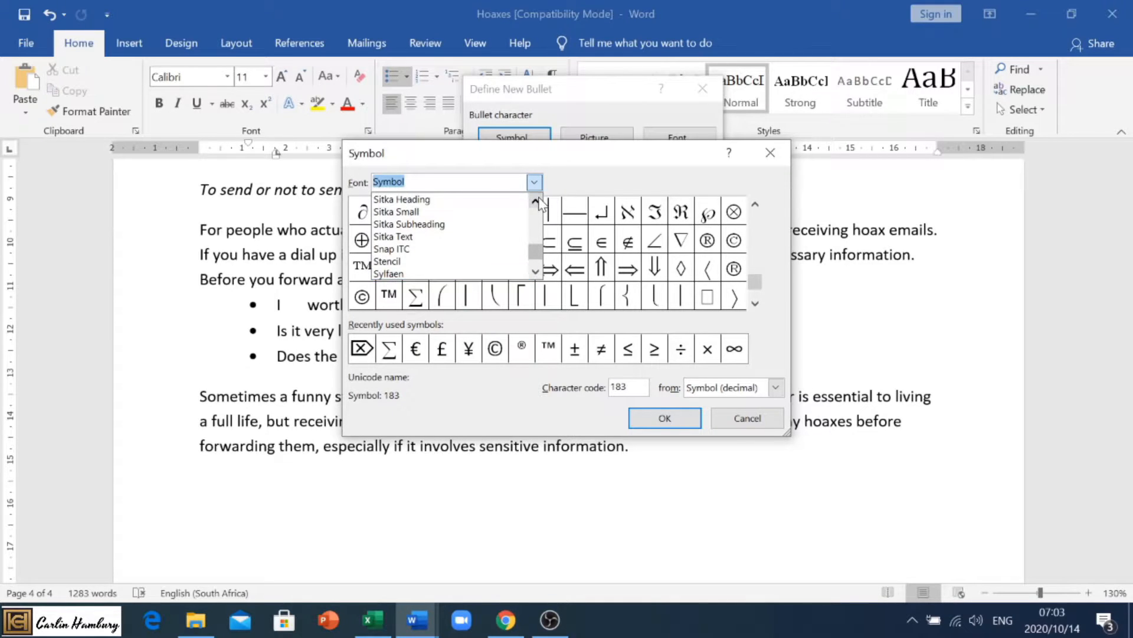
scroll(534, 269, "down", 3)
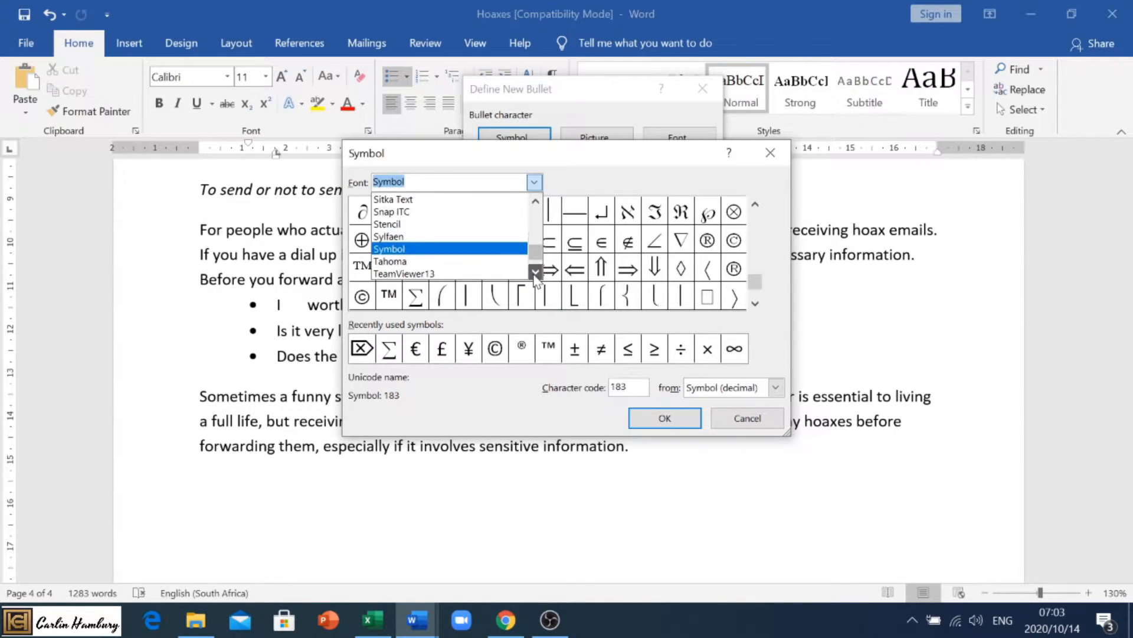
left_click(535, 271)
left_click(535, 272)
left_click(535, 271)
left_click(535, 272)
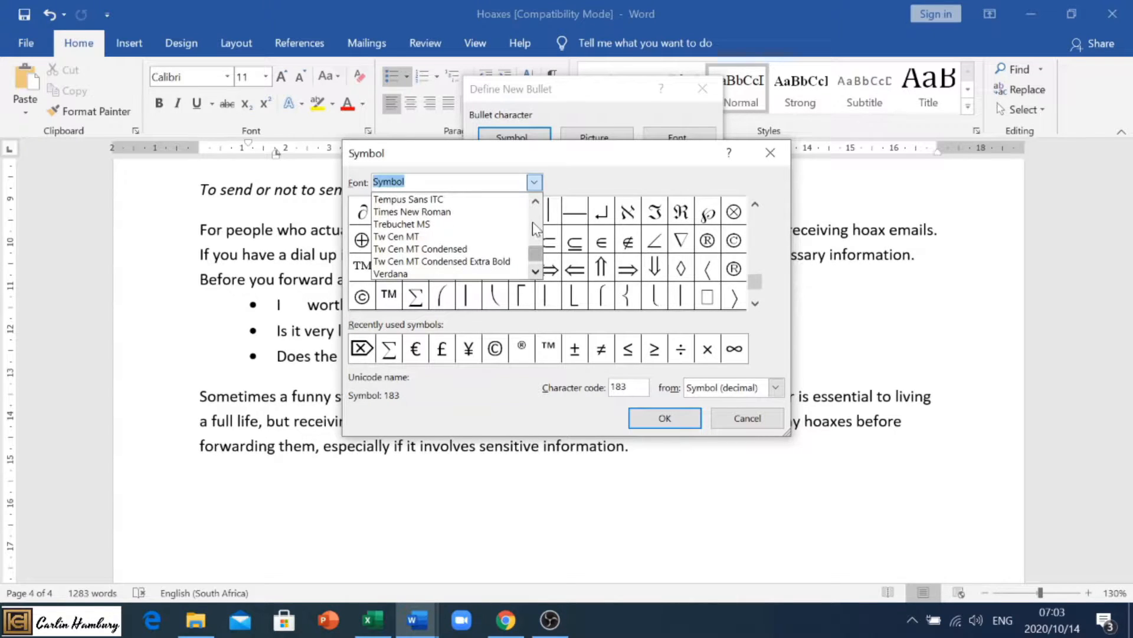
left_click(535, 271)
left_click(534, 272)
left_click(535, 272)
left_click(535, 272)
left_click(535, 272)
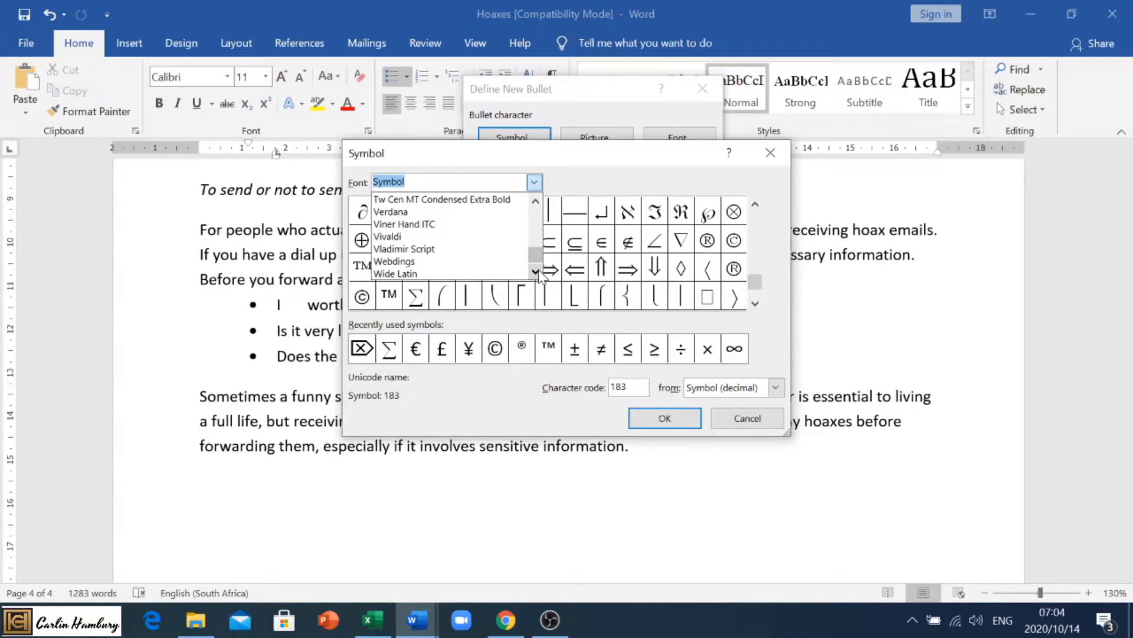
left_click(535, 271)
left_click(535, 271)
left_click(535, 272)
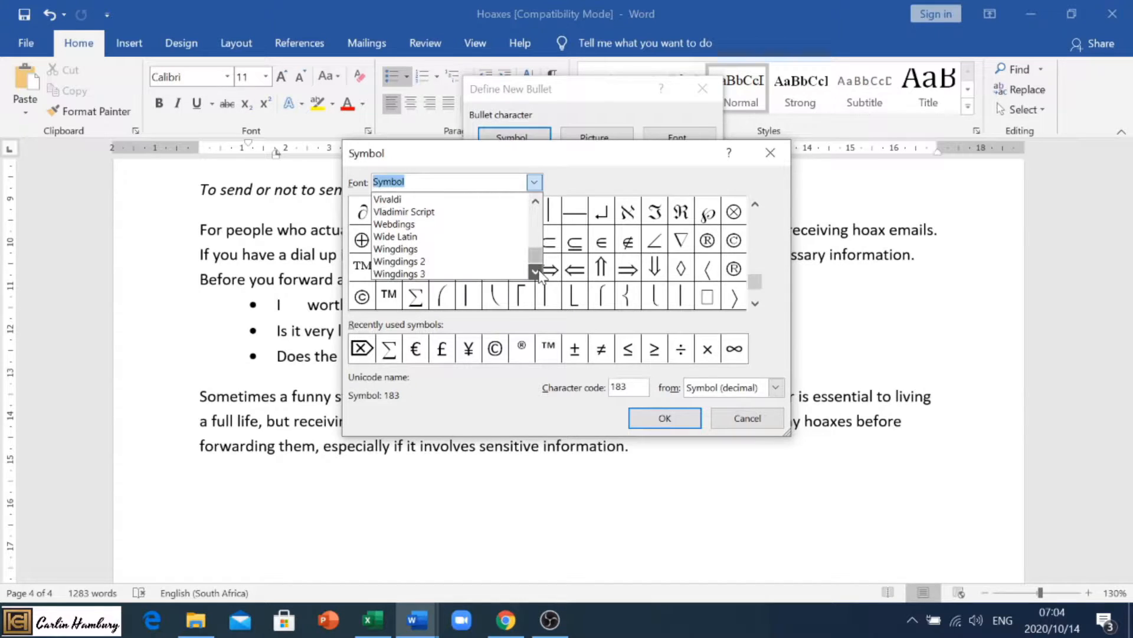
left_click(408, 252)
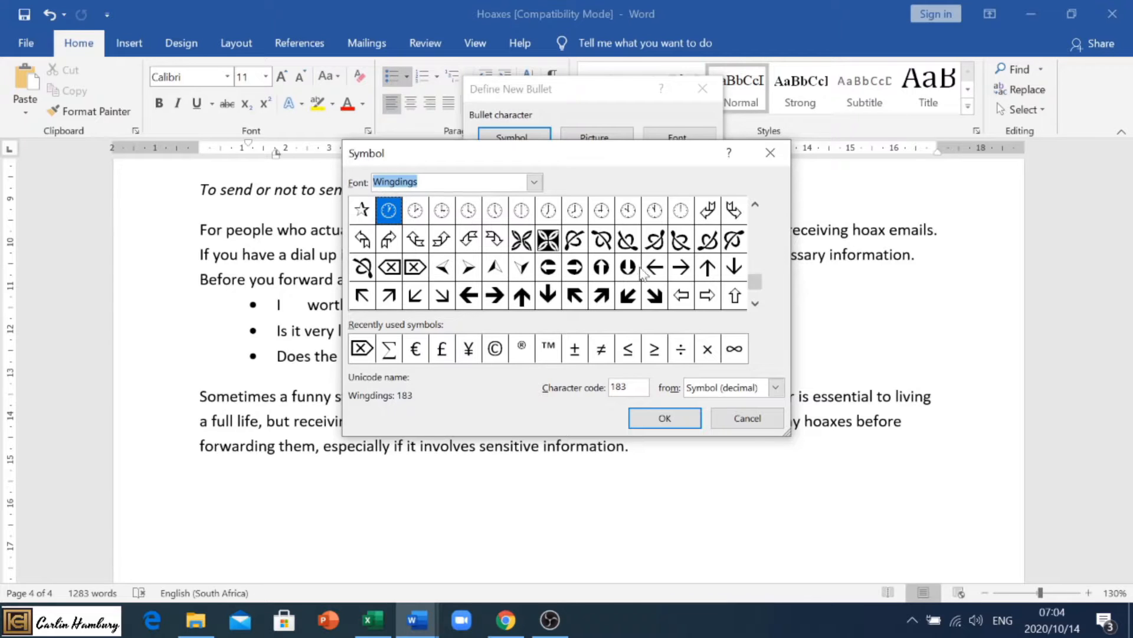
Choose the boxed-X arrow symbol with character code 214 and apply it as the bullet of the guidelines list
left_click(415, 267)
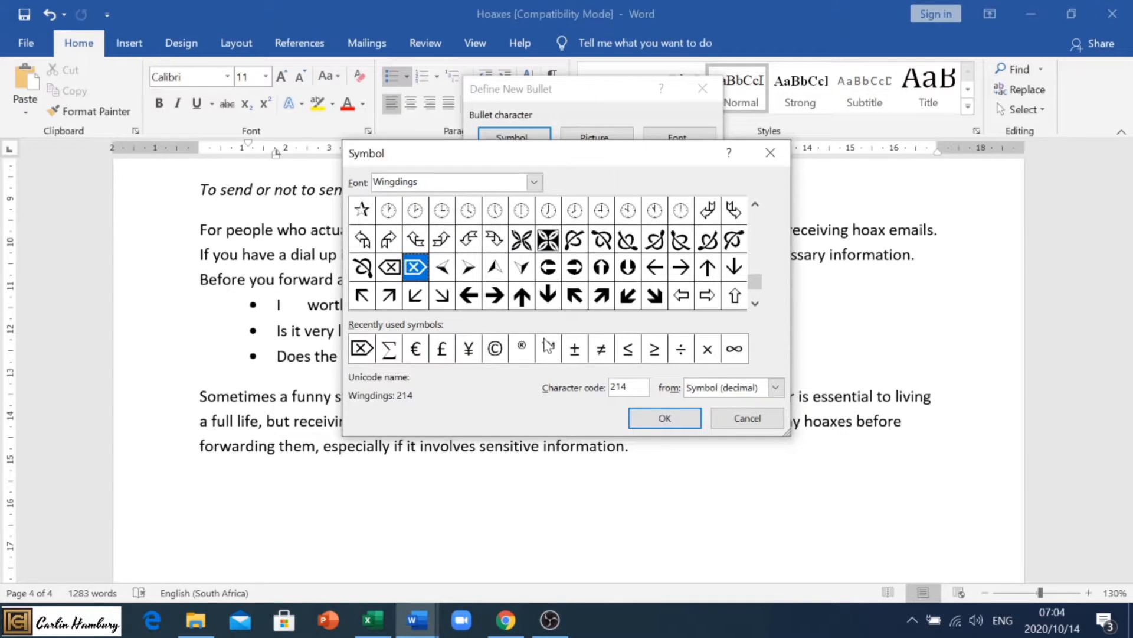
left_click(645, 417)
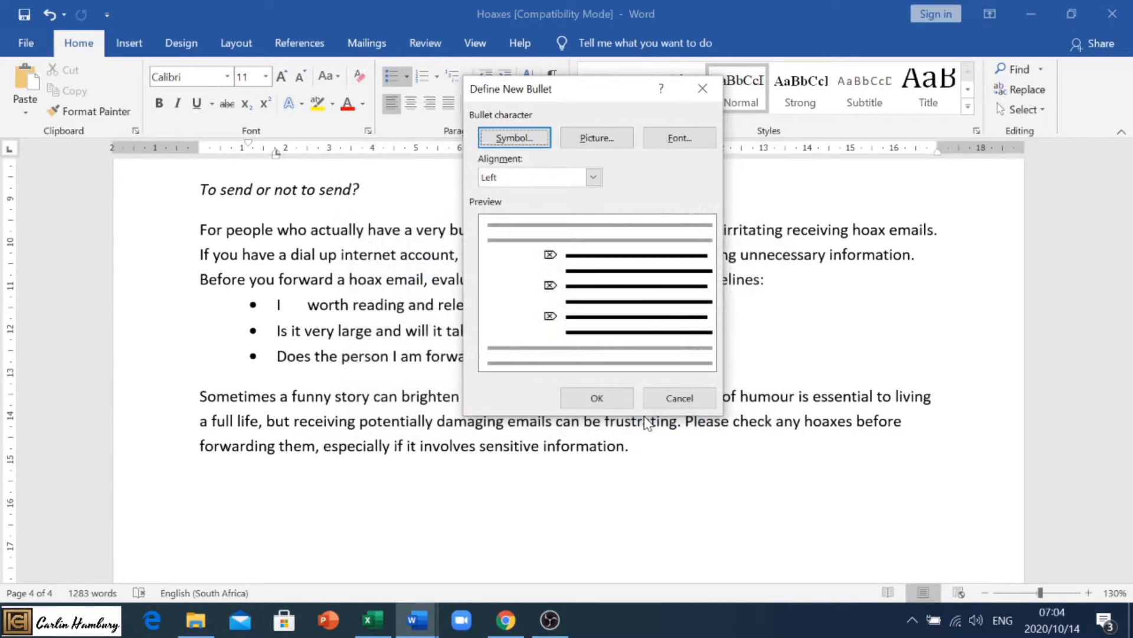
left_click(577, 397)
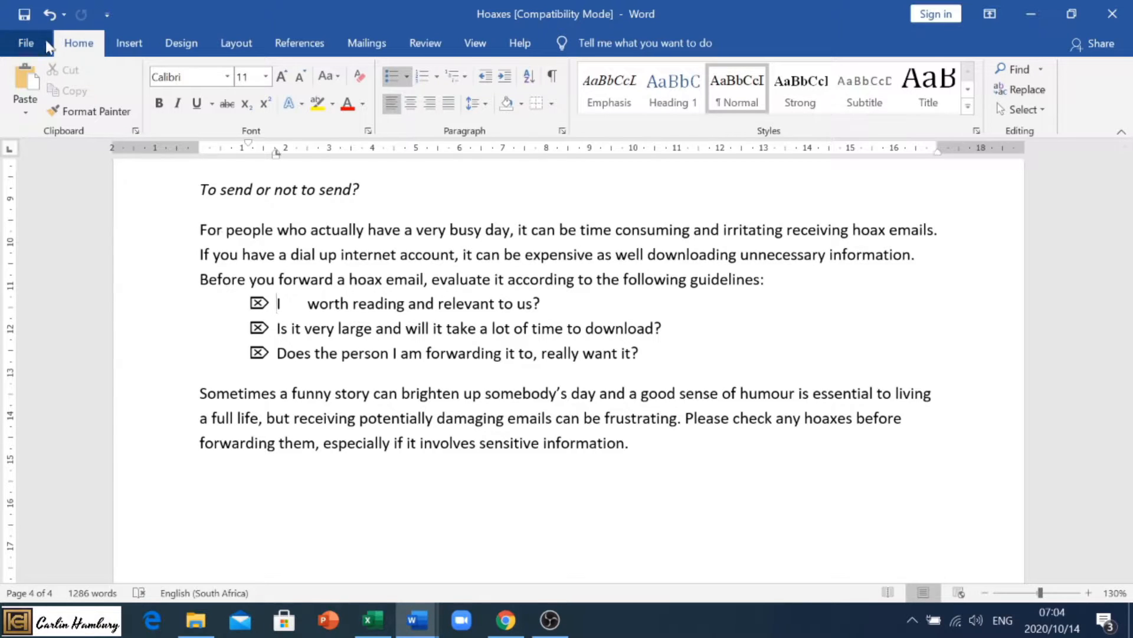
Save the Hoaxes document and close it
left_click(24, 15)
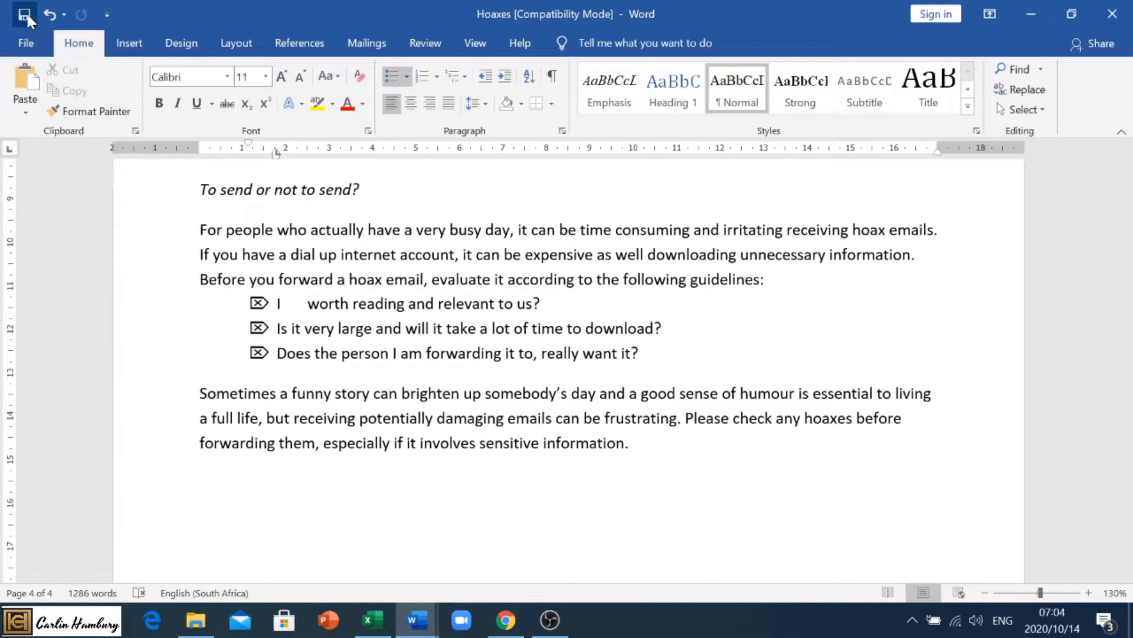
left_click(1100, 12)
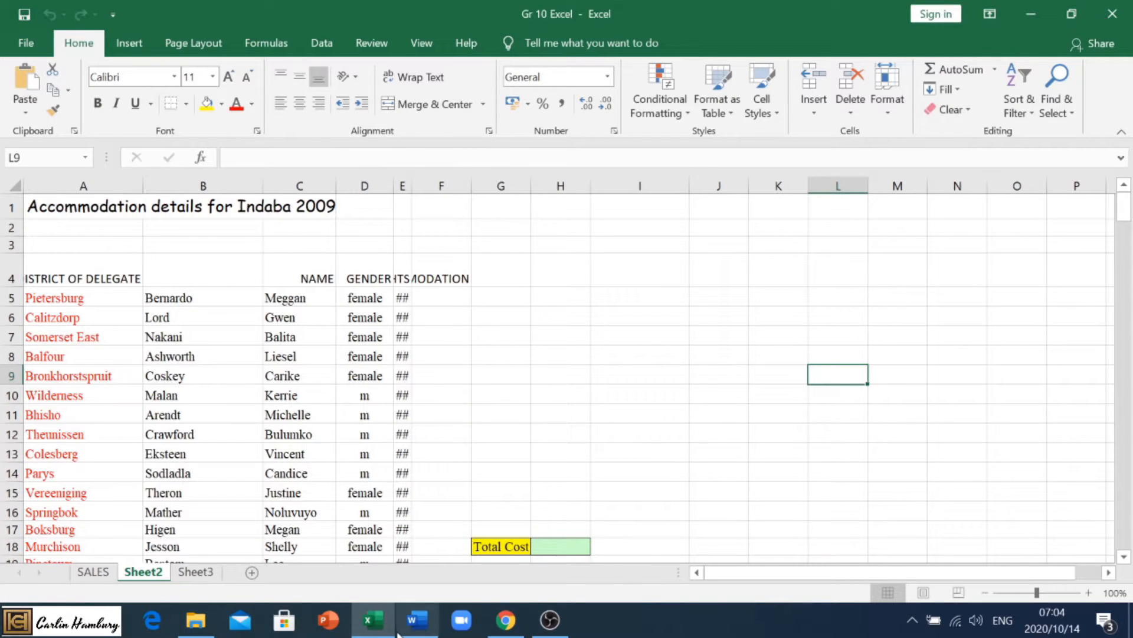
Switch to the CAT document in Word and close it without keeping the last copied item
left_click(416, 621)
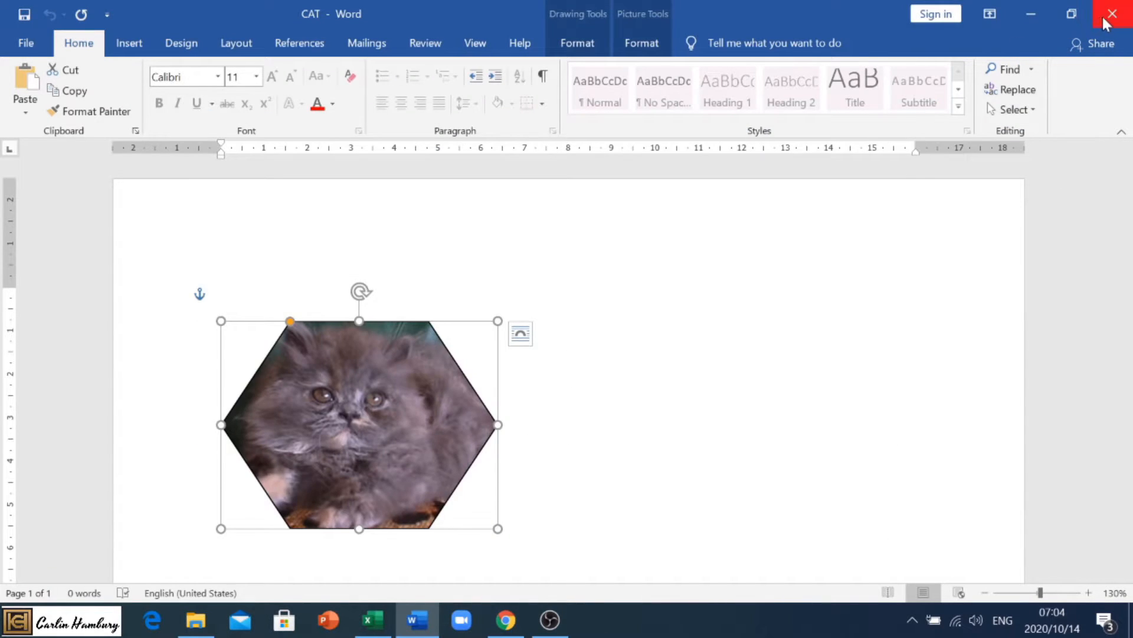
left_click(1105, 22)
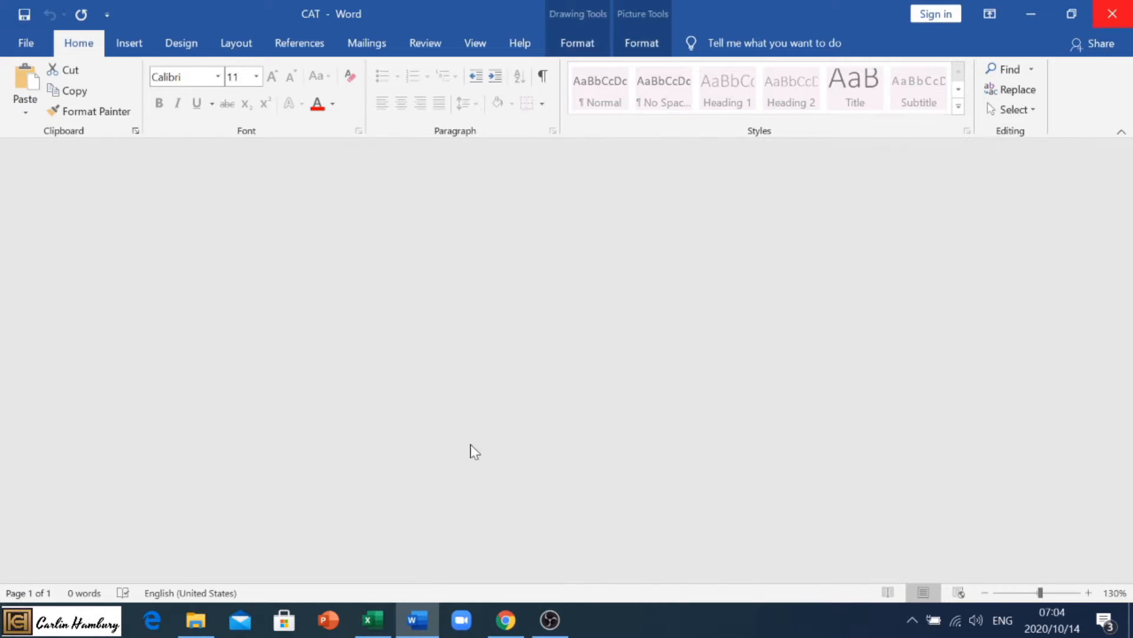
left_click(373, 626)
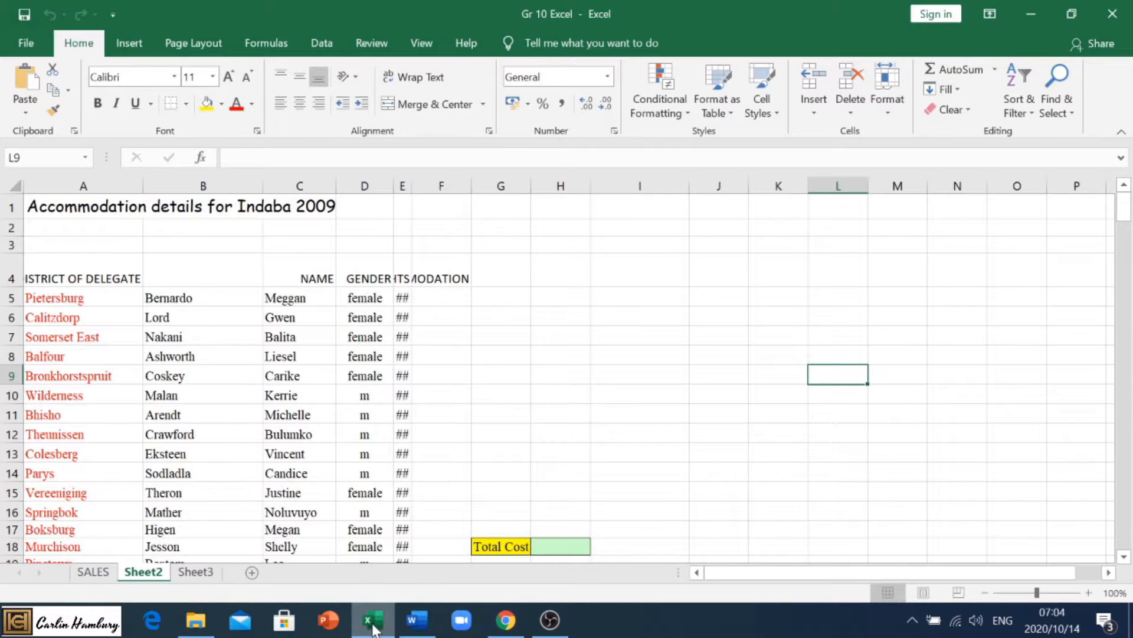
left_click(417, 620)
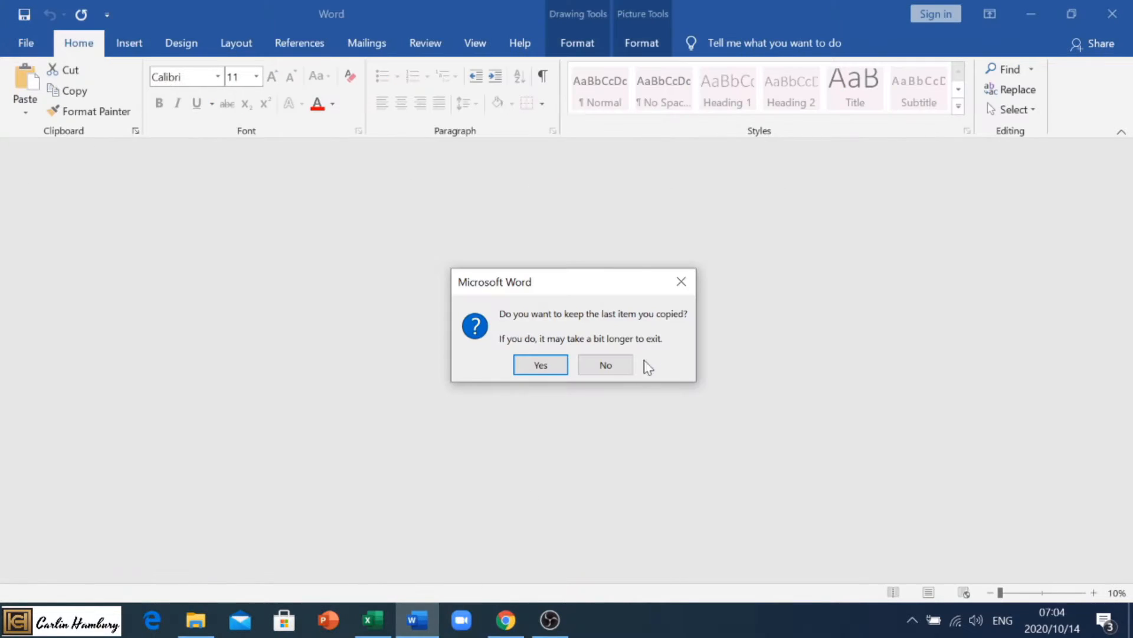
left_click(611, 371)
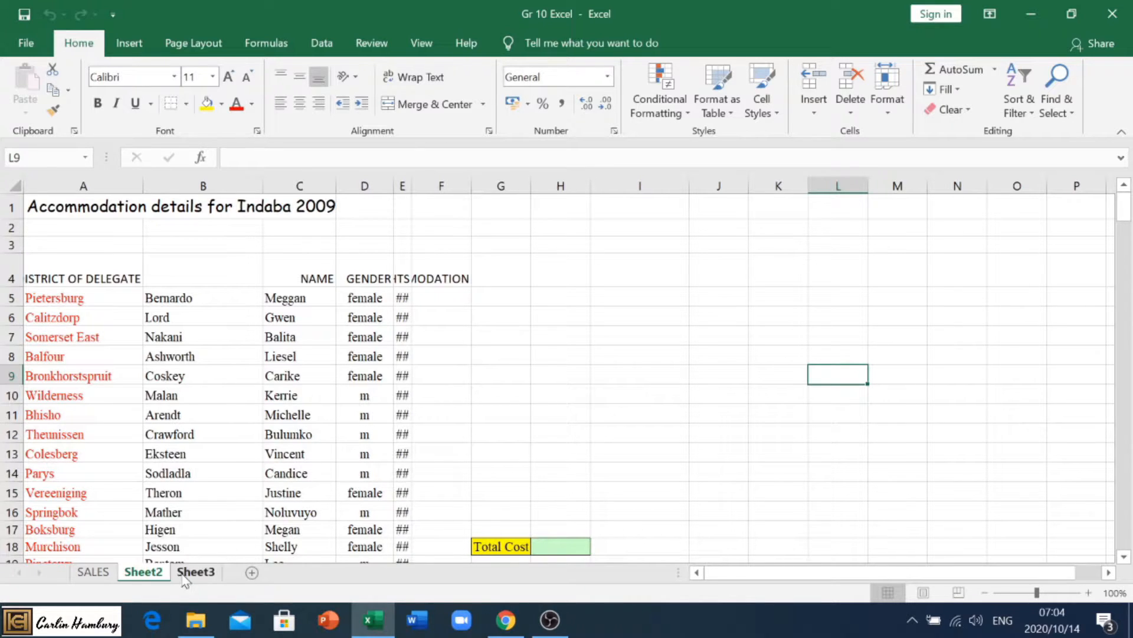
In the Gr 10 Excel workbook, colour the Sheet2 tab Olive Green, Accent 3, Darker 25%
right_click(151, 578)
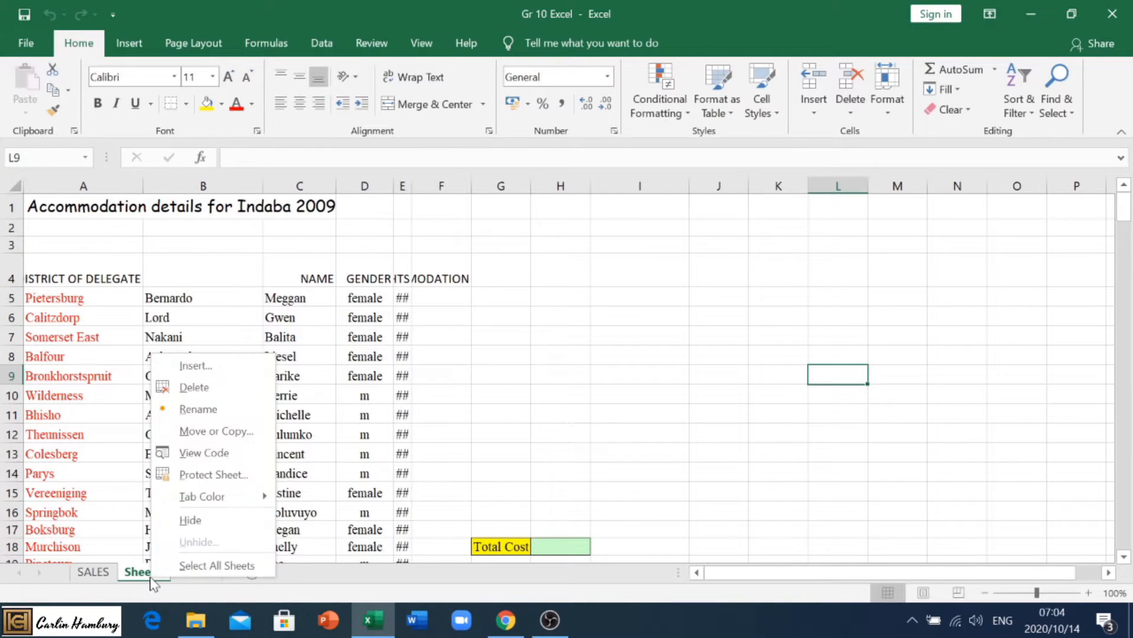
mouse_move(211, 501)
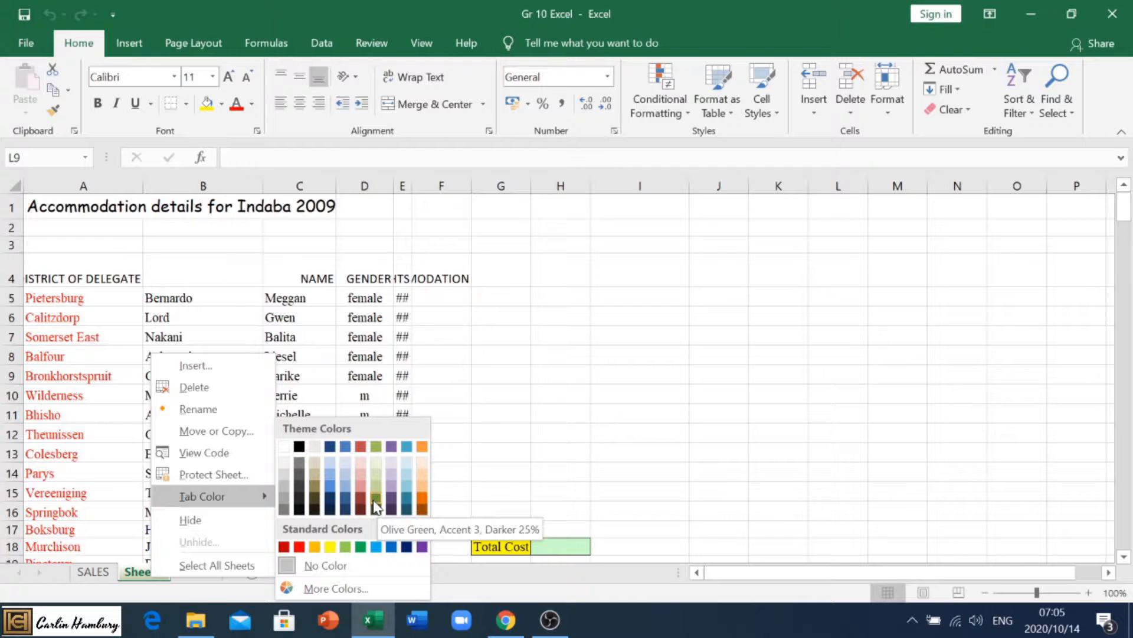
left_click(374, 505)
Rename Sheet2 as ACCOMODATION
right_click(148, 578)
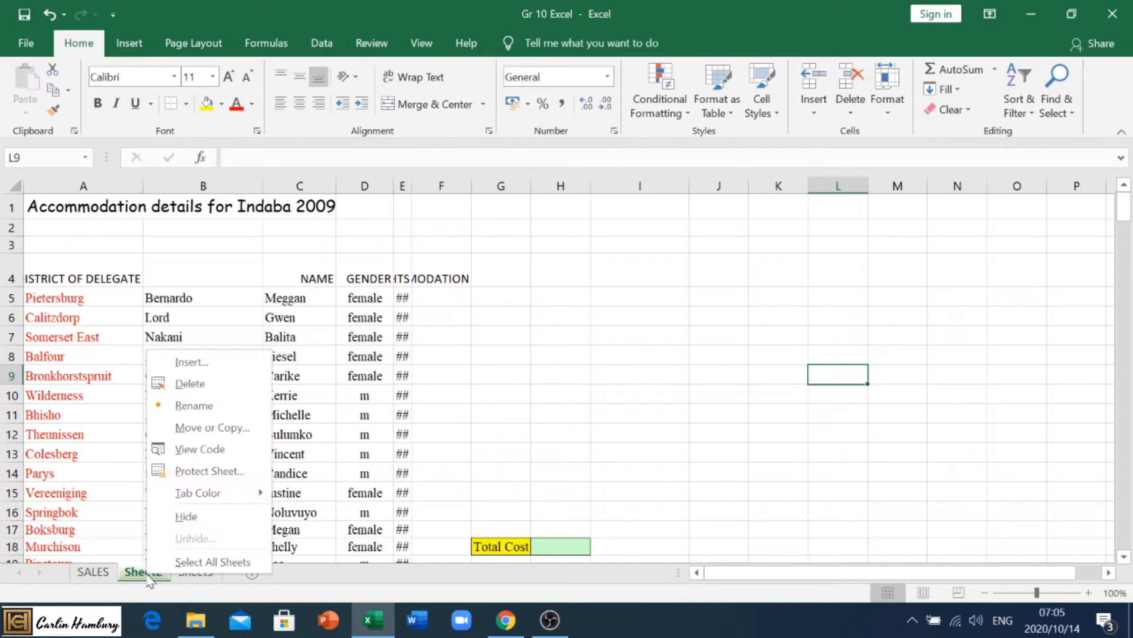
left_click(189, 408)
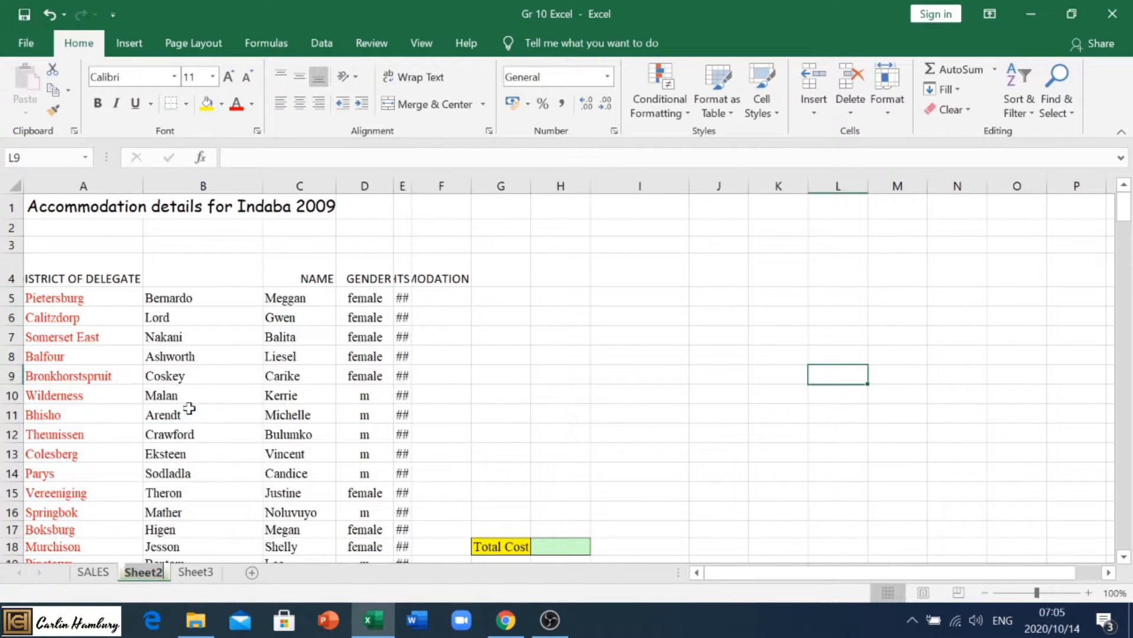
type("ACCO")
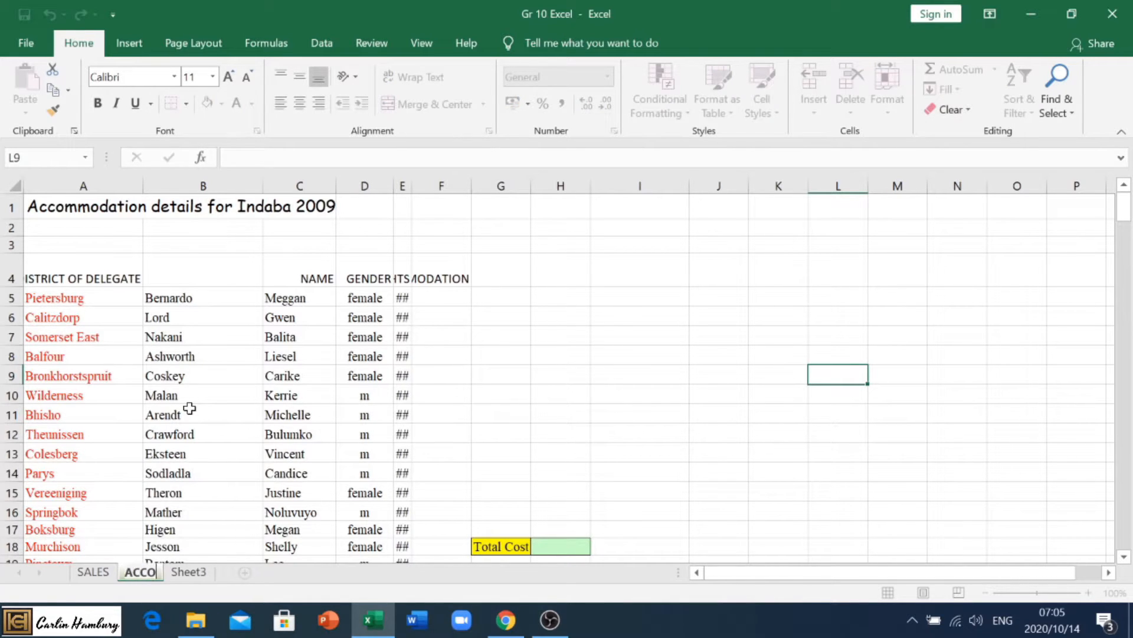
type("MODATION")
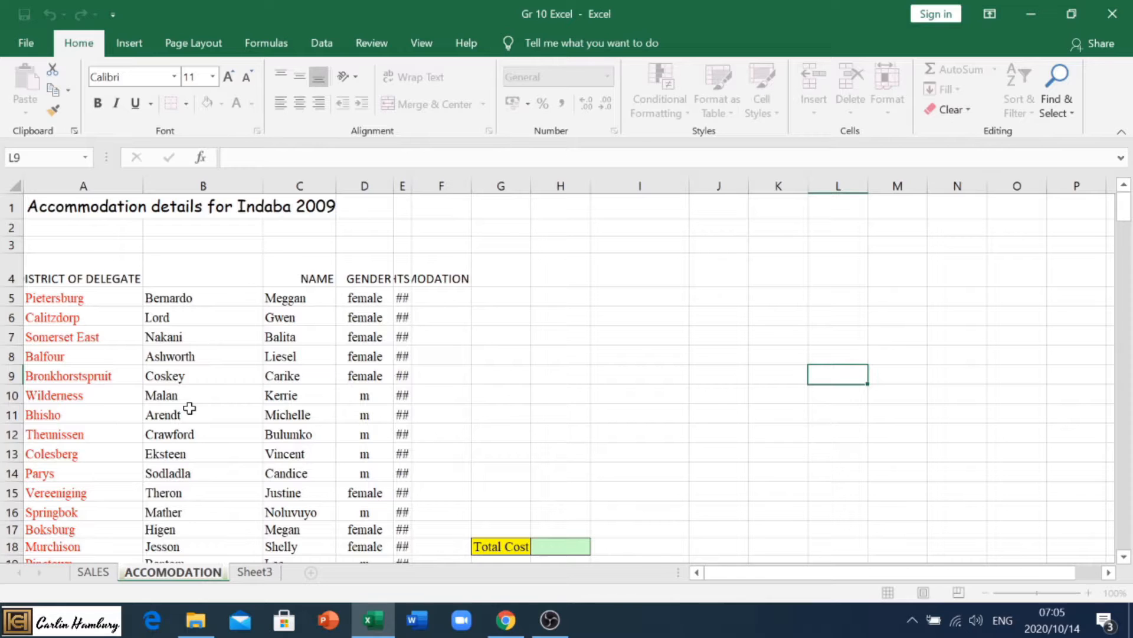
left_click(180, 474)
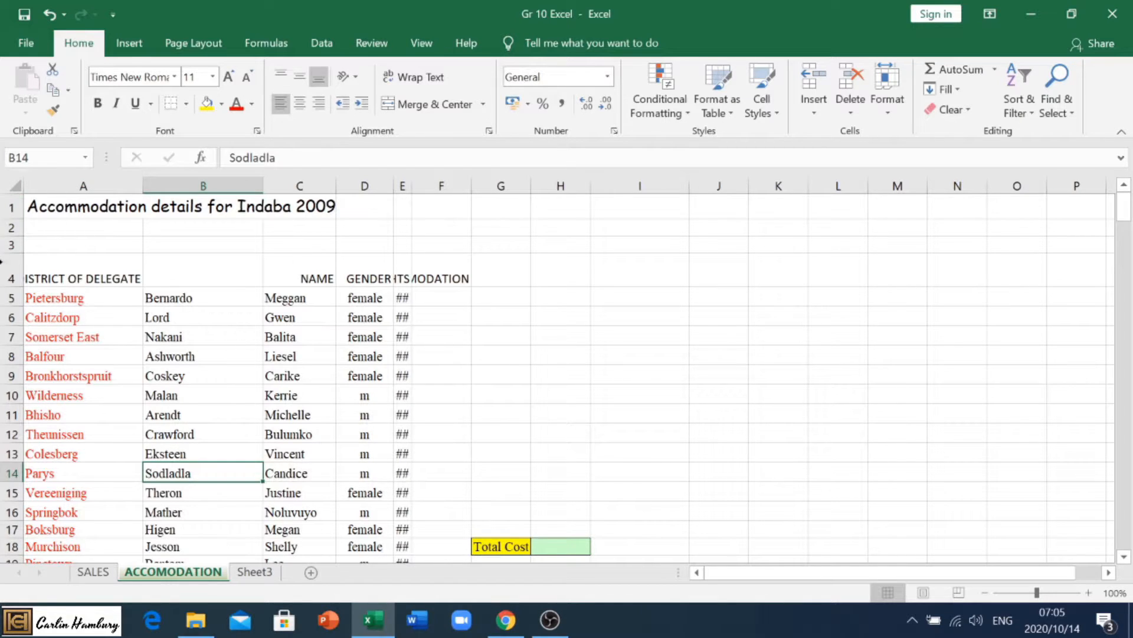
Insert a blank column before the DISTRICT OF DELEGATE column on the ACCOMODATION sheet
right_click(79, 185)
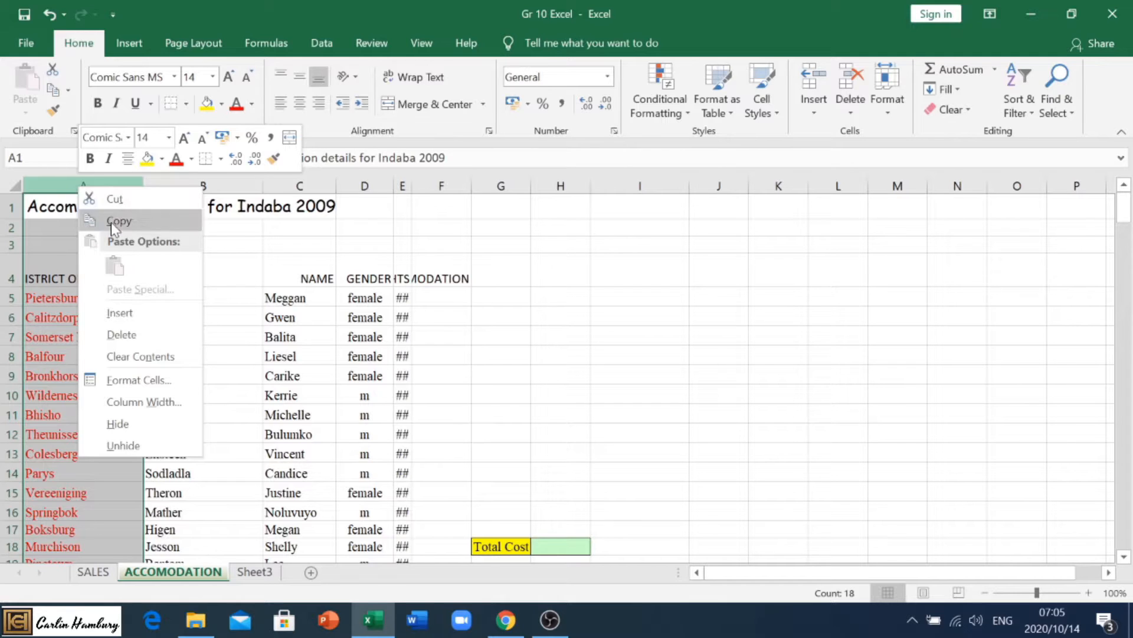
left_click(119, 314)
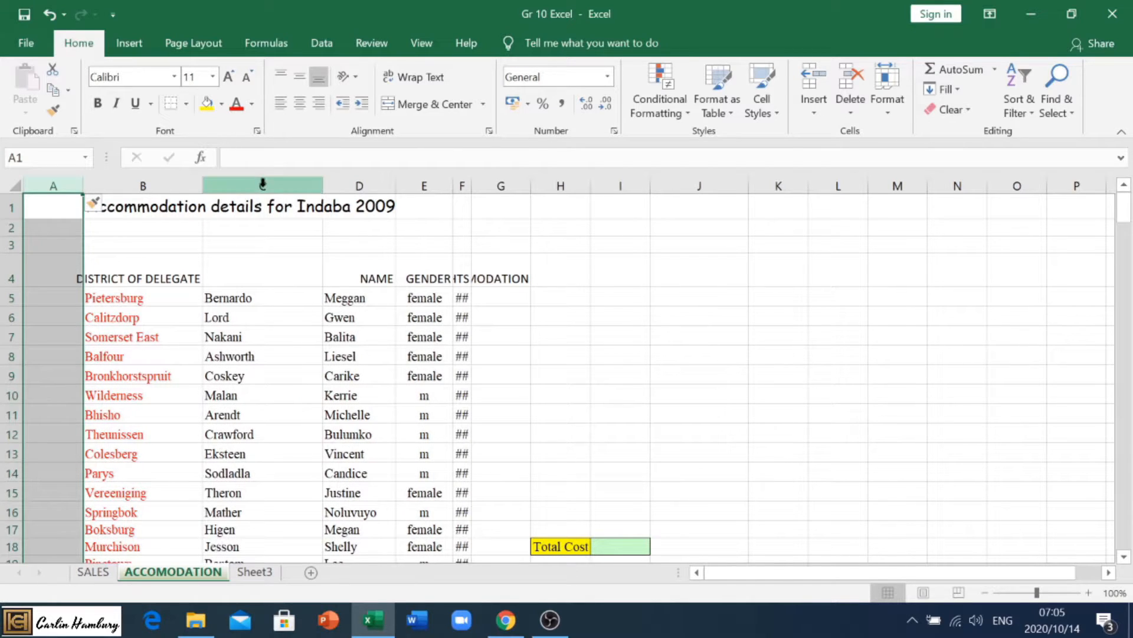
Insert blank columns at C and D, and delete them again
right_click(263, 185)
left_click(285, 311)
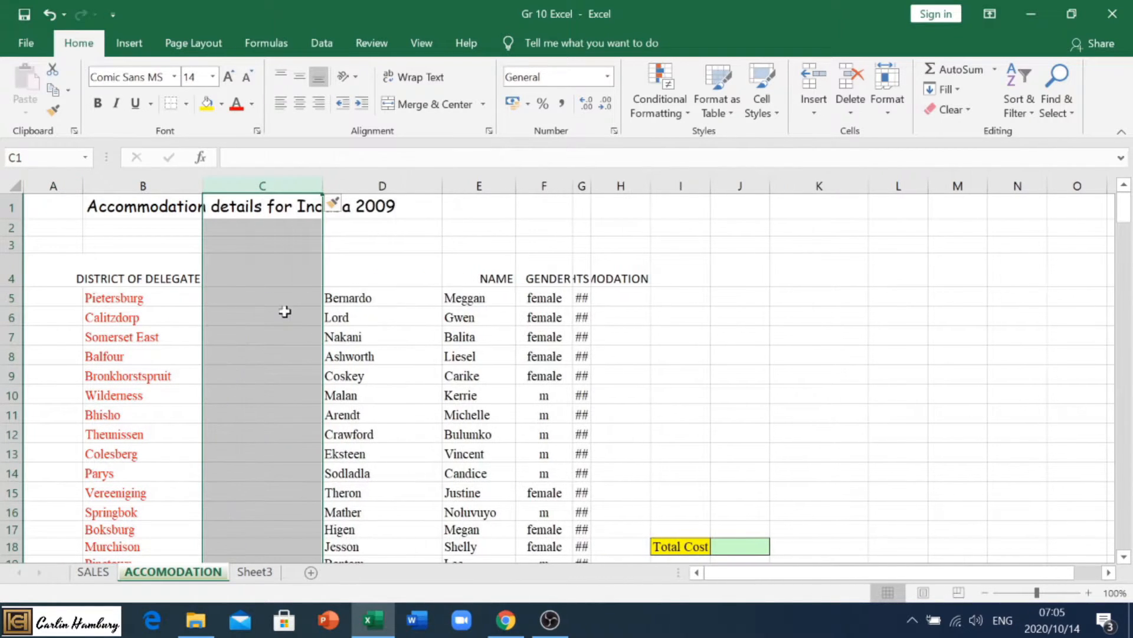
right_click(388, 183)
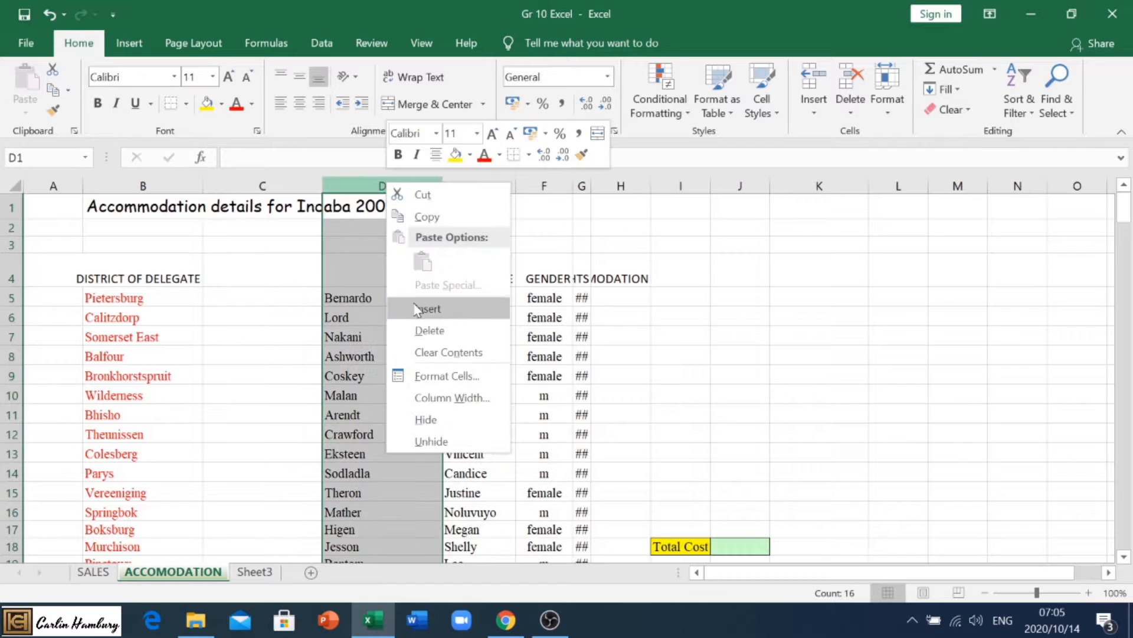
left_click(417, 309)
left_click(297, 184)
right_click(267, 185)
left_click(296, 331)
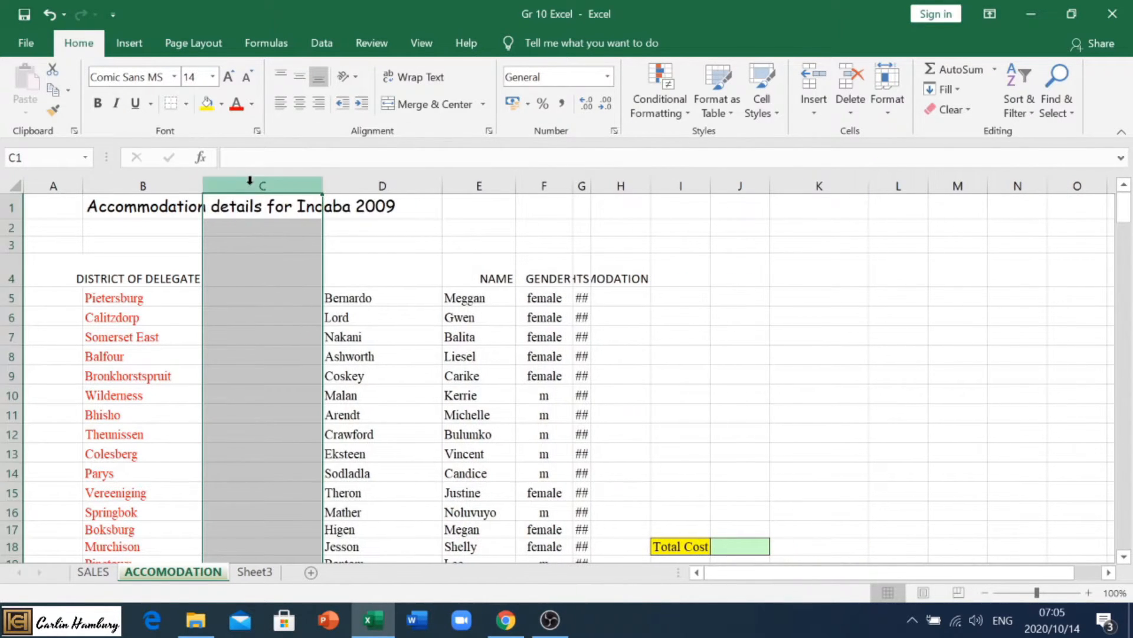
right_click(250, 180)
left_click(292, 332)
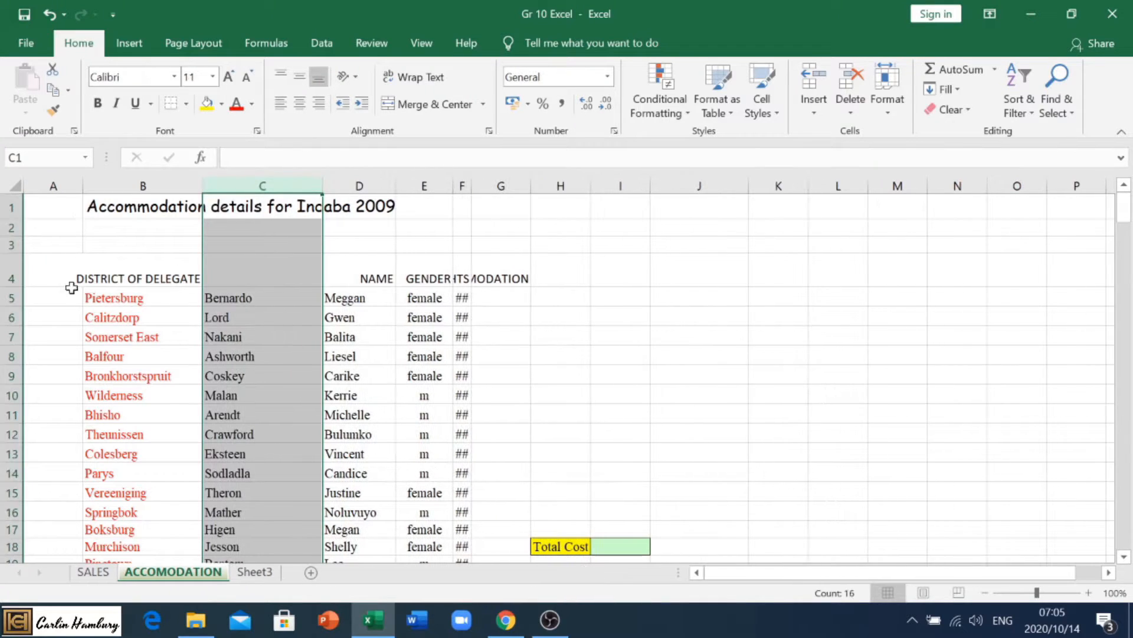
Resize column B so that the DISTRICT OF DELEGATE heading just fits
double_click(201, 188)
left_click_drag(406, 187, 340, 184)
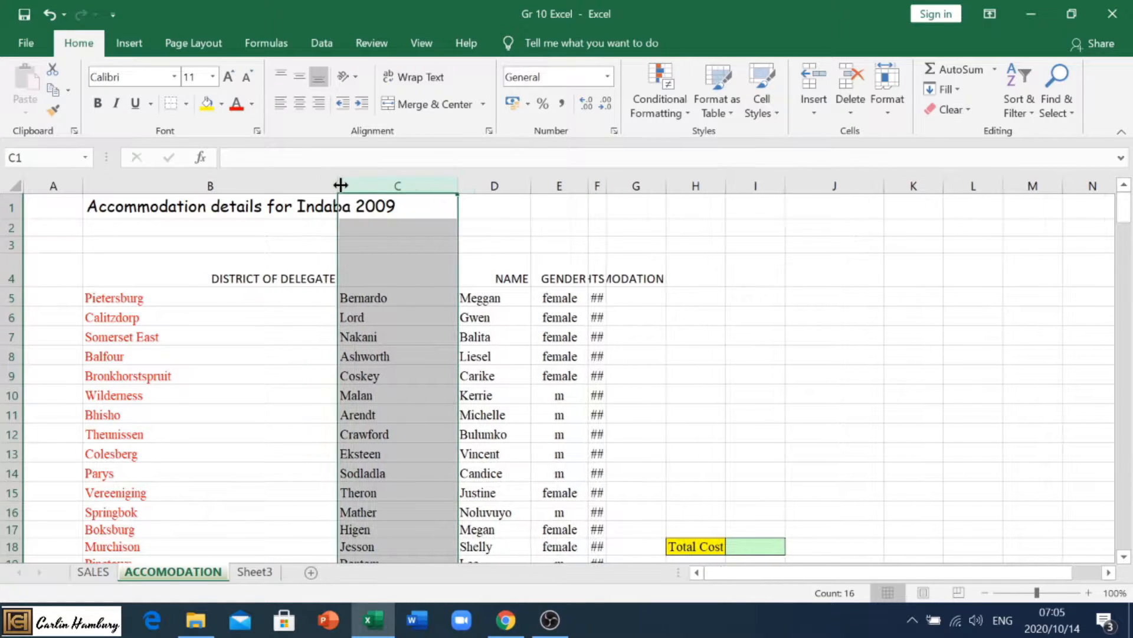
double_click(341, 185)
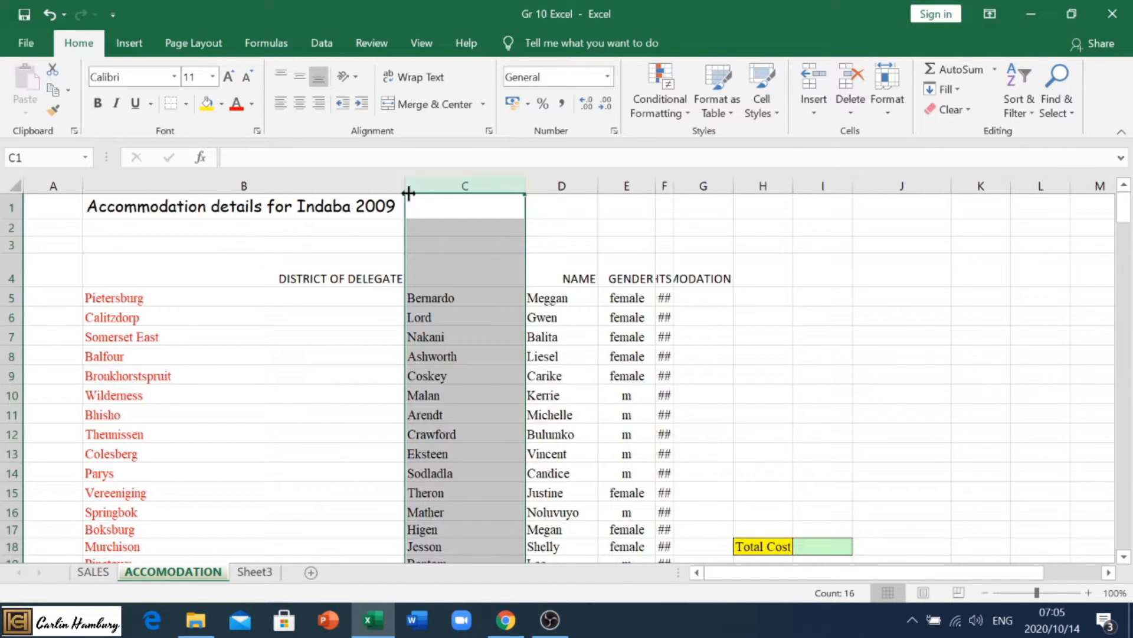
left_click_drag(405, 185, 213, 210)
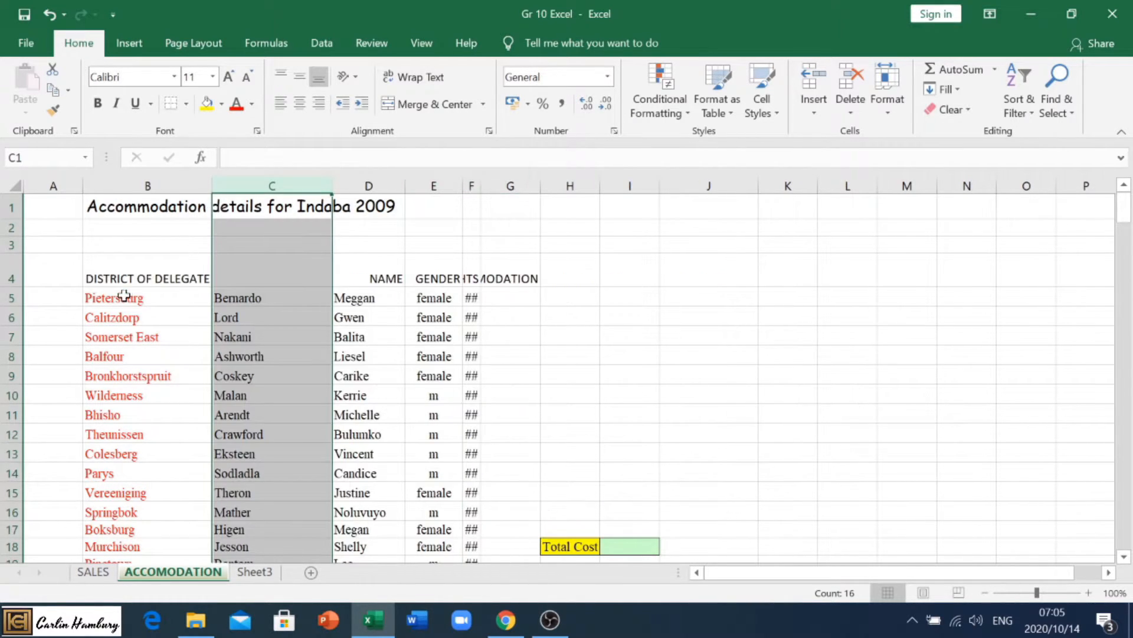
Enter the numbers 1, 2 and 3 in cells A5 to A7
left_click(51, 296)
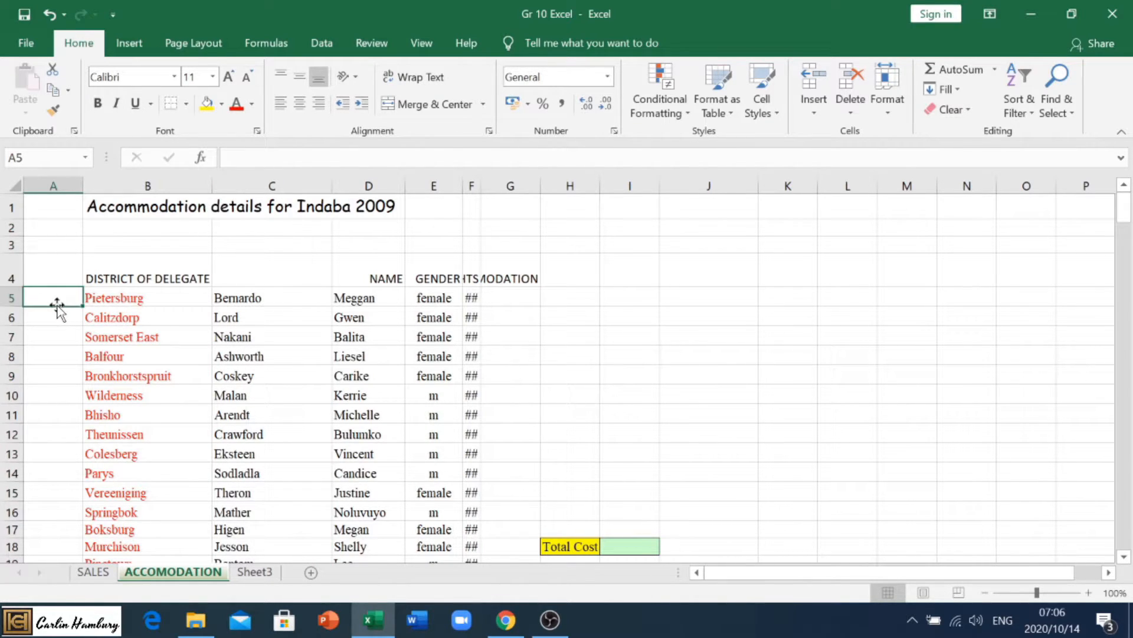
type("1")
key("Return")
type("2")
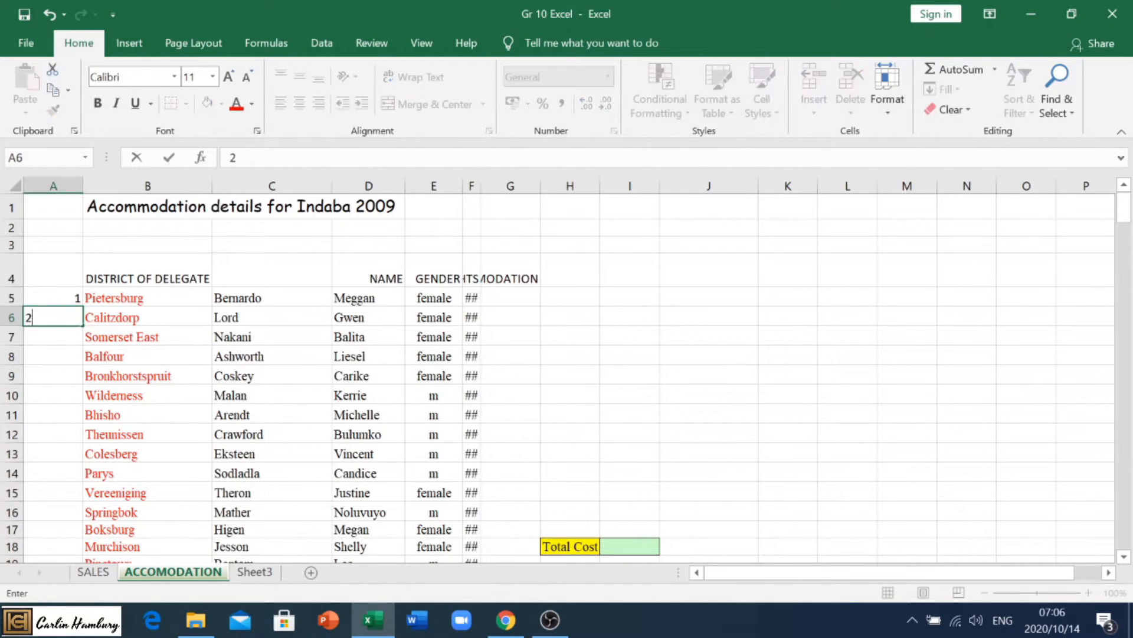
key("Return")
type("3")
Extend the number series in A5:A7 down to A20, the last delegate row
left_click(60, 295)
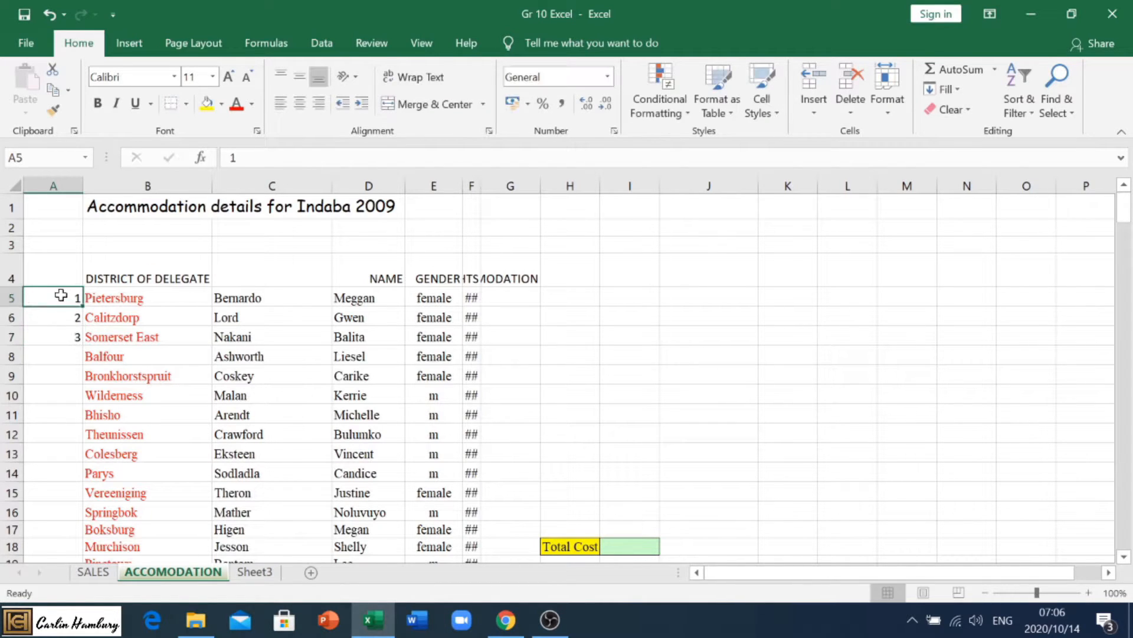
left_click_drag(61, 295, 73, 338)
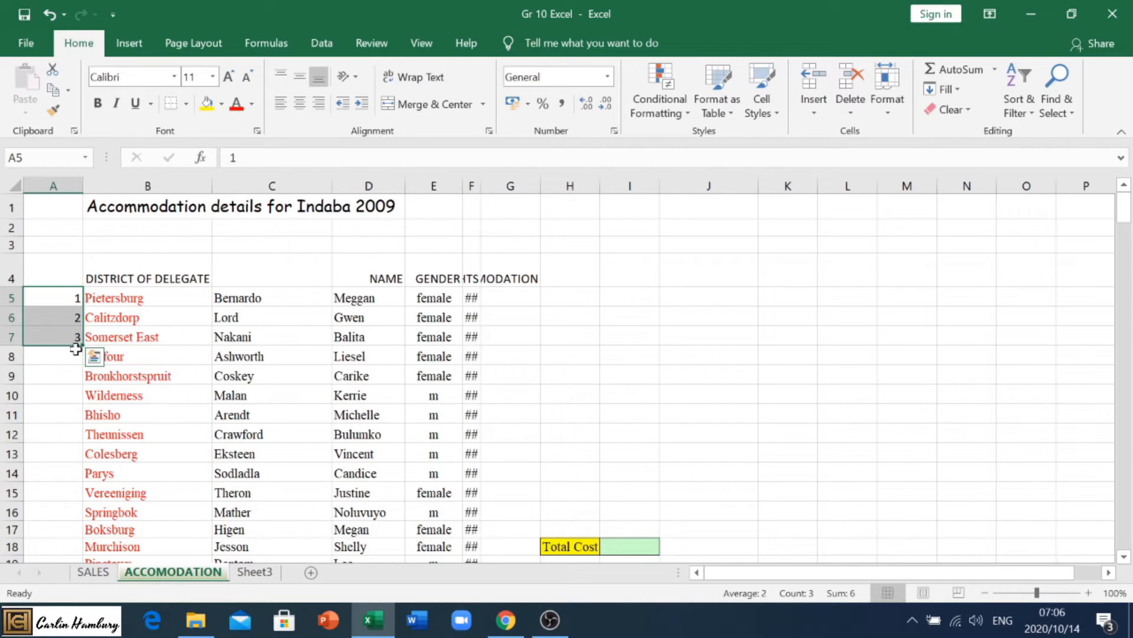
left_click(80, 345)
left_click_drag(80, 345, 69, 525)
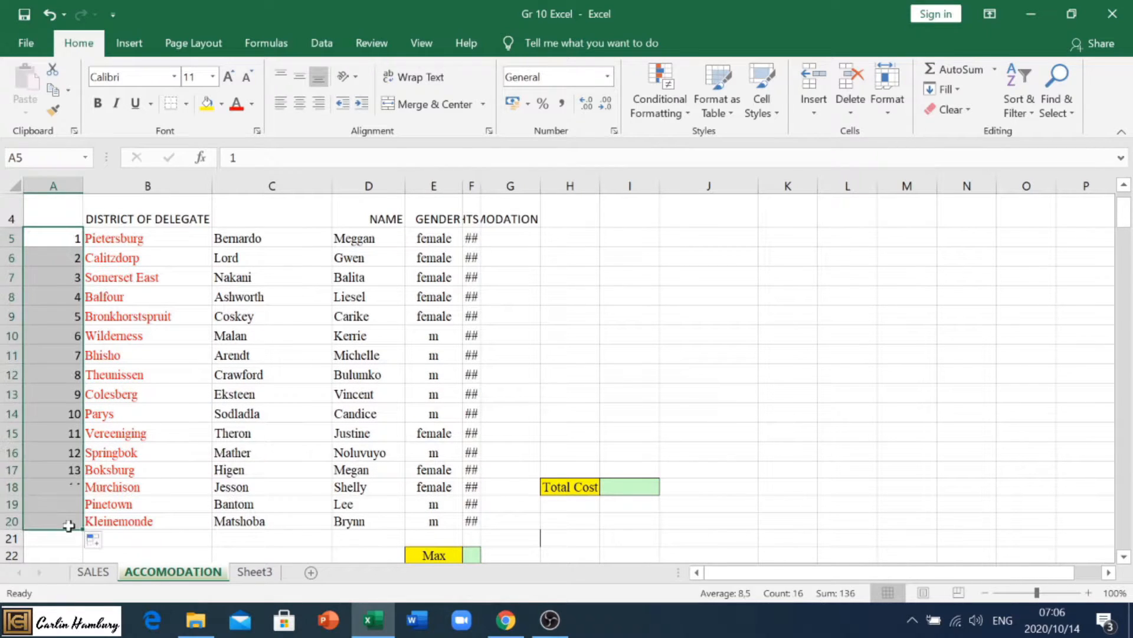
scroll(357, 413, "down", 1)
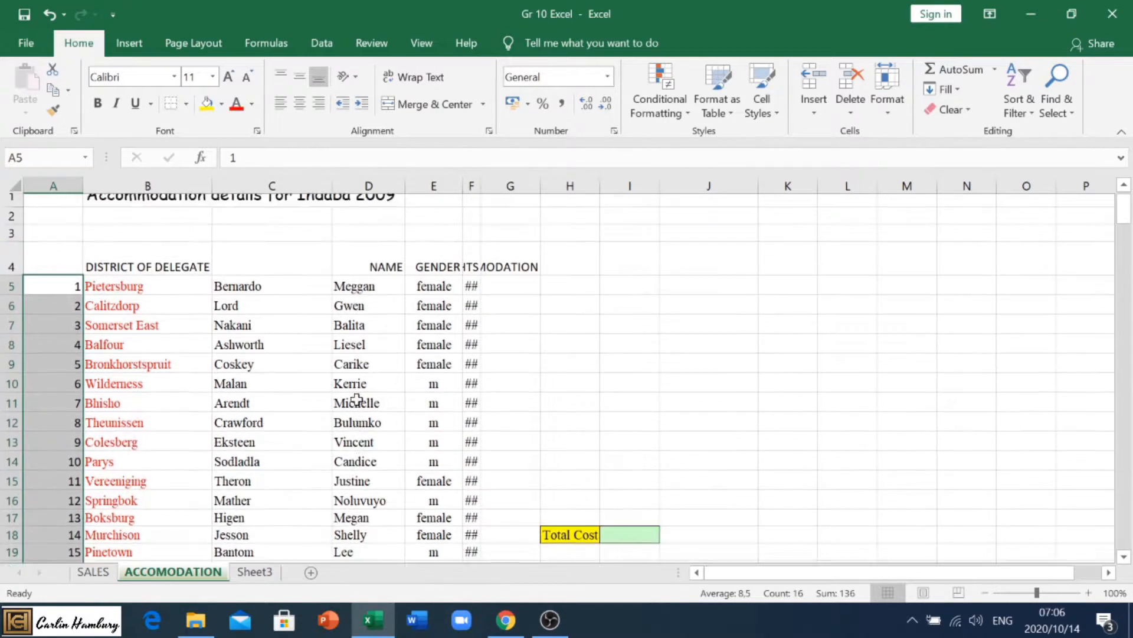
Merge and centre the title "Accommodation details for Indaba 2009" across A1:G1
scroll(1109, 218, "up", 2)
left_click_drag(65, 207, 503, 217)
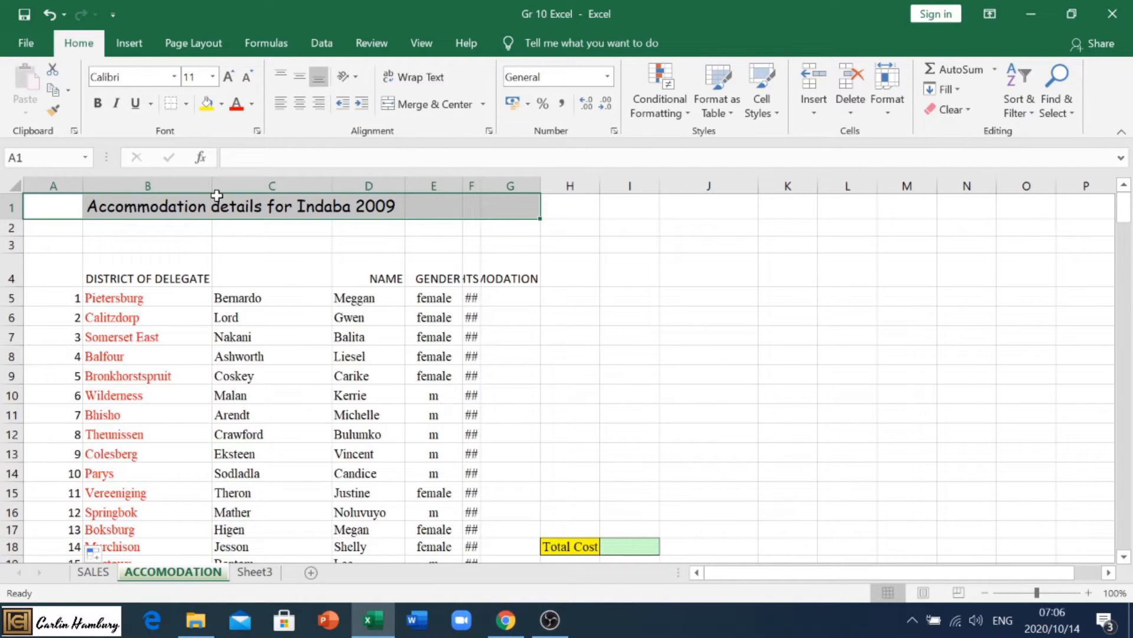
left_click(435, 106)
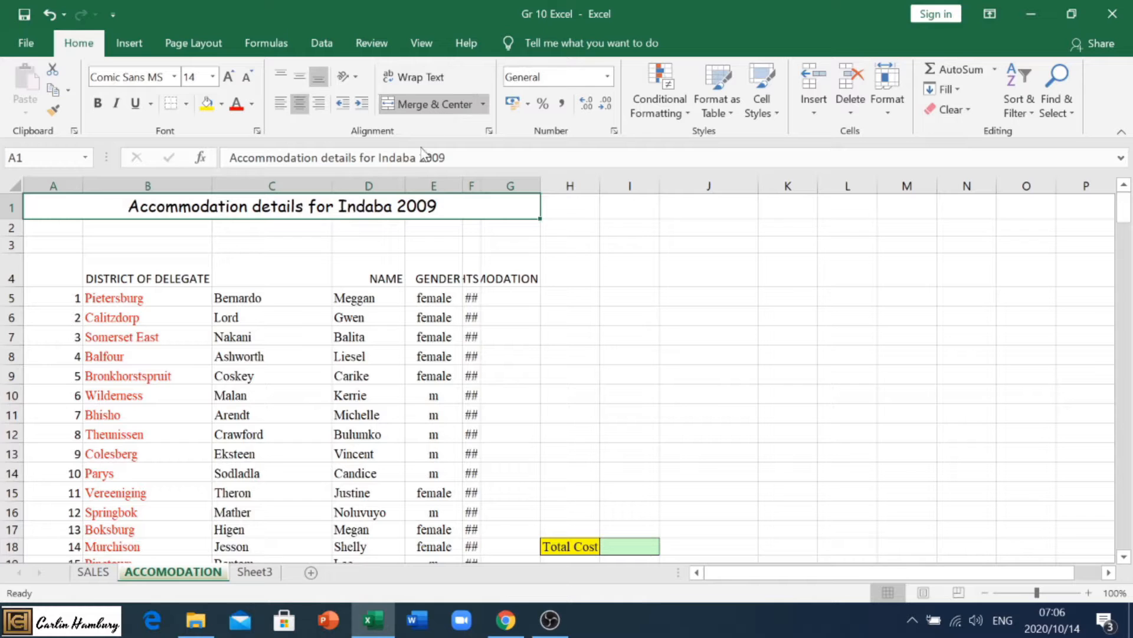
left_click(369, 248)
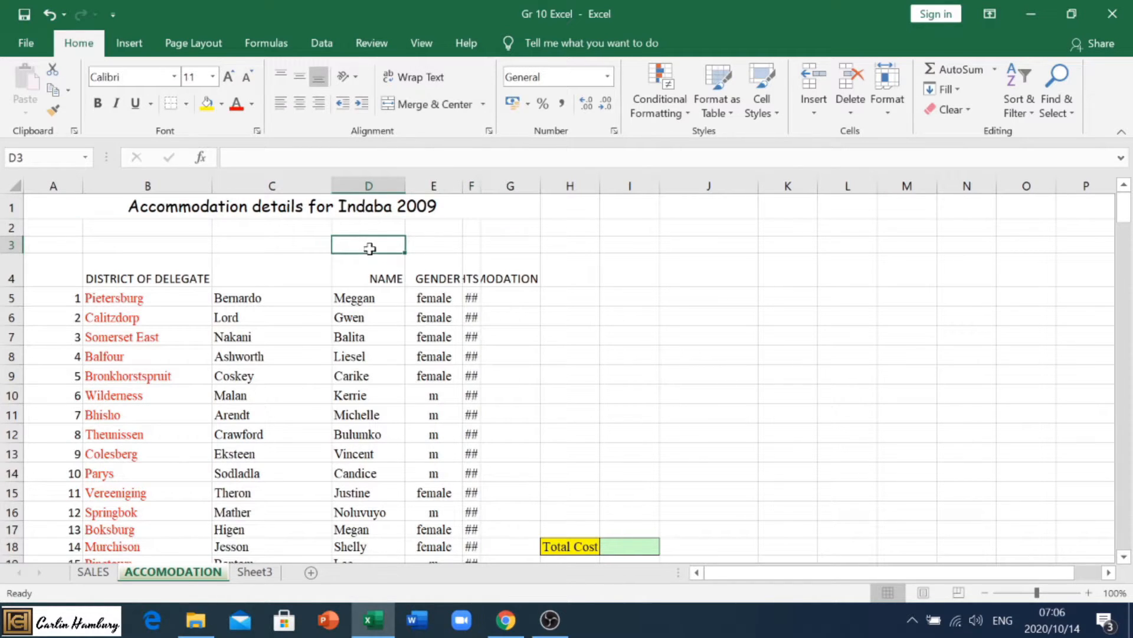
Add a thick red outline border around the merged title cell A1:G1
right_click(359, 208)
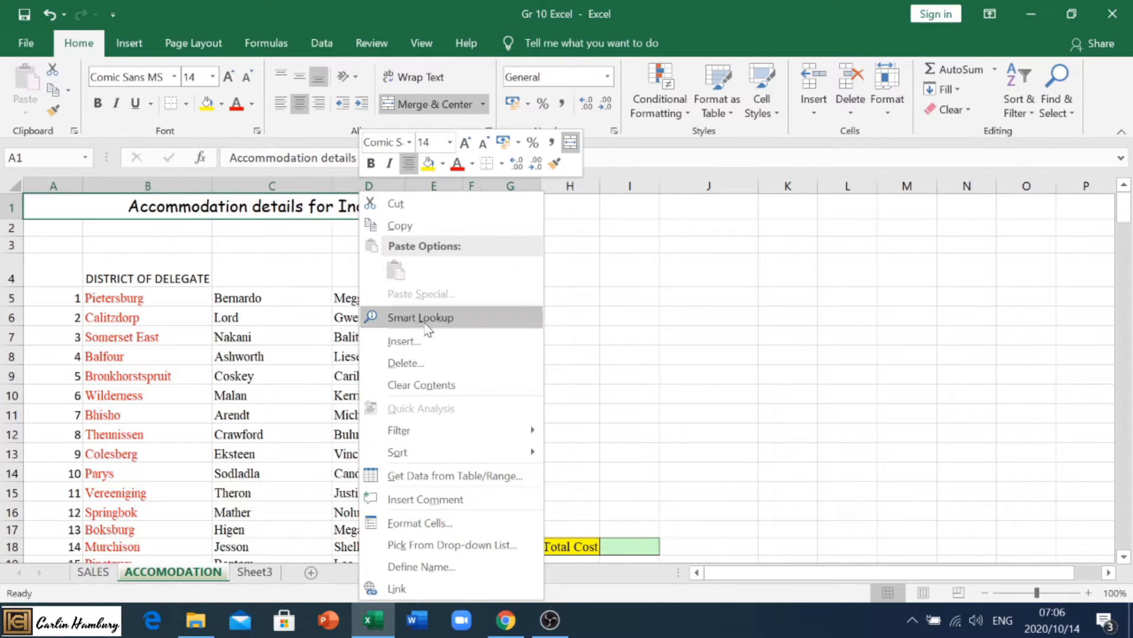
left_click(465, 524)
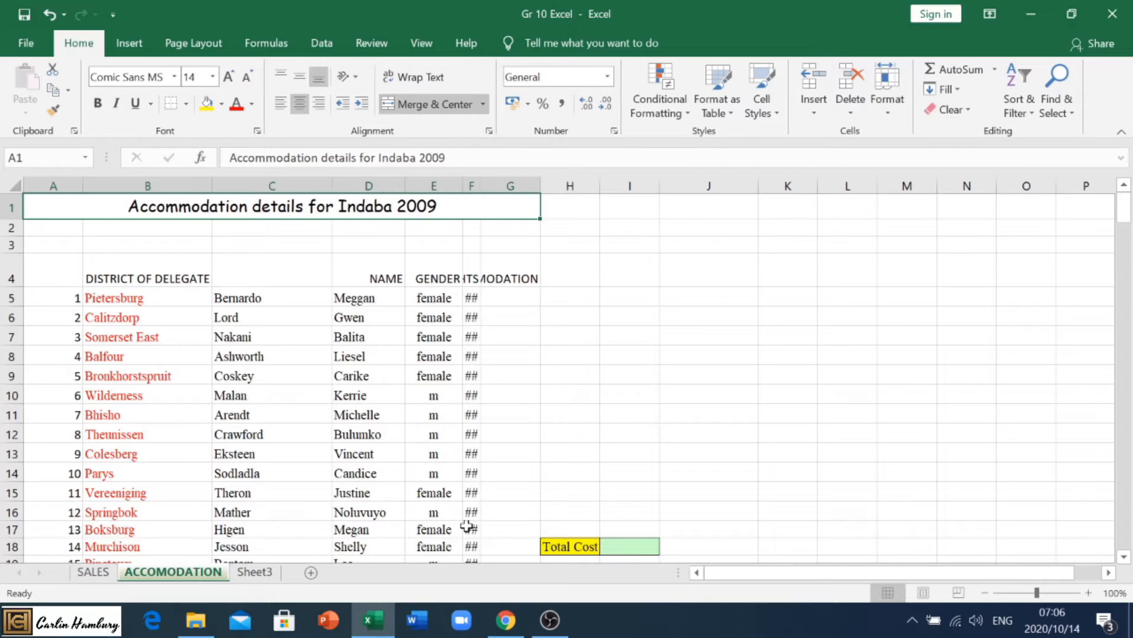
left_click_drag(470, 157, 414, 107)
left_click(397, 136)
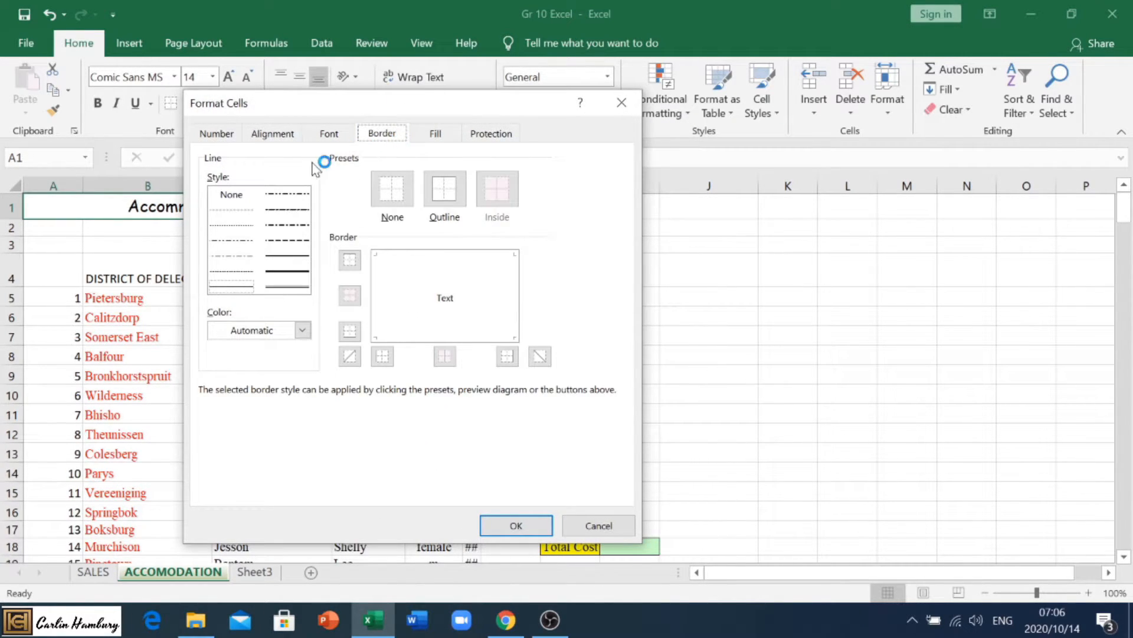
left_click(288, 271)
left_click(298, 333)
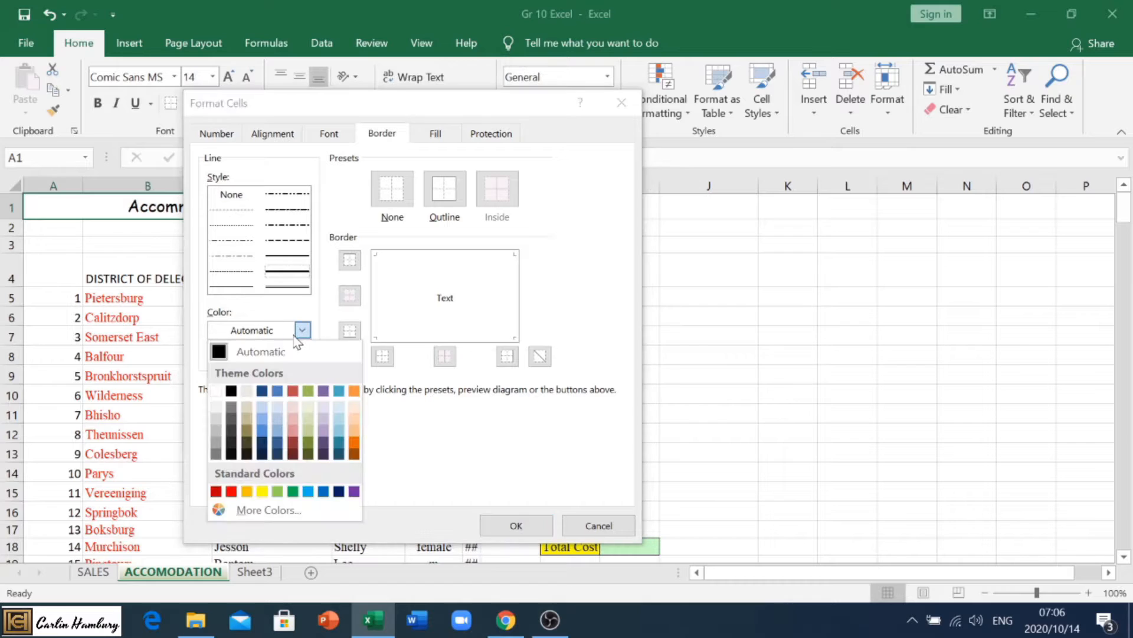
left_click(232, 492)
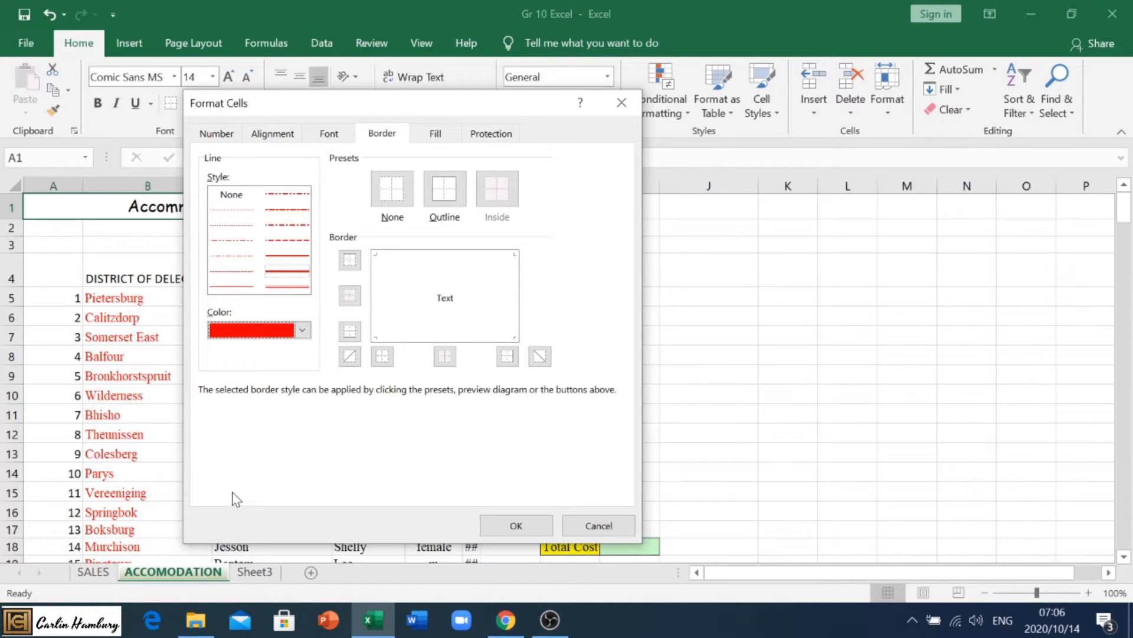
left_click(443, 196)
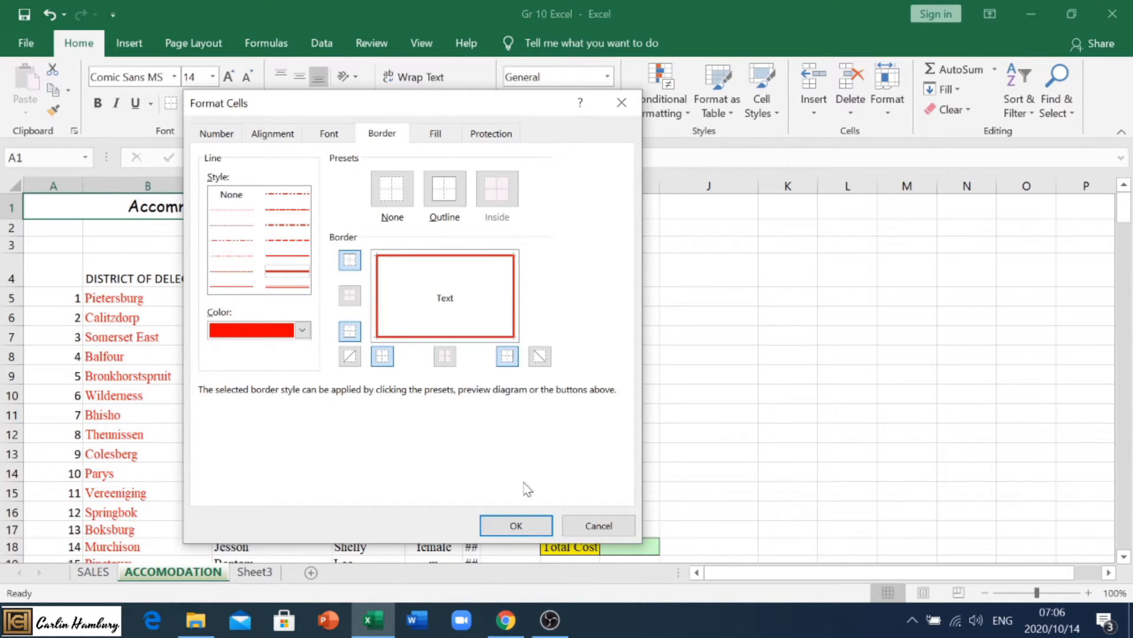
left_click(516, 524)
left_click(604, 251)
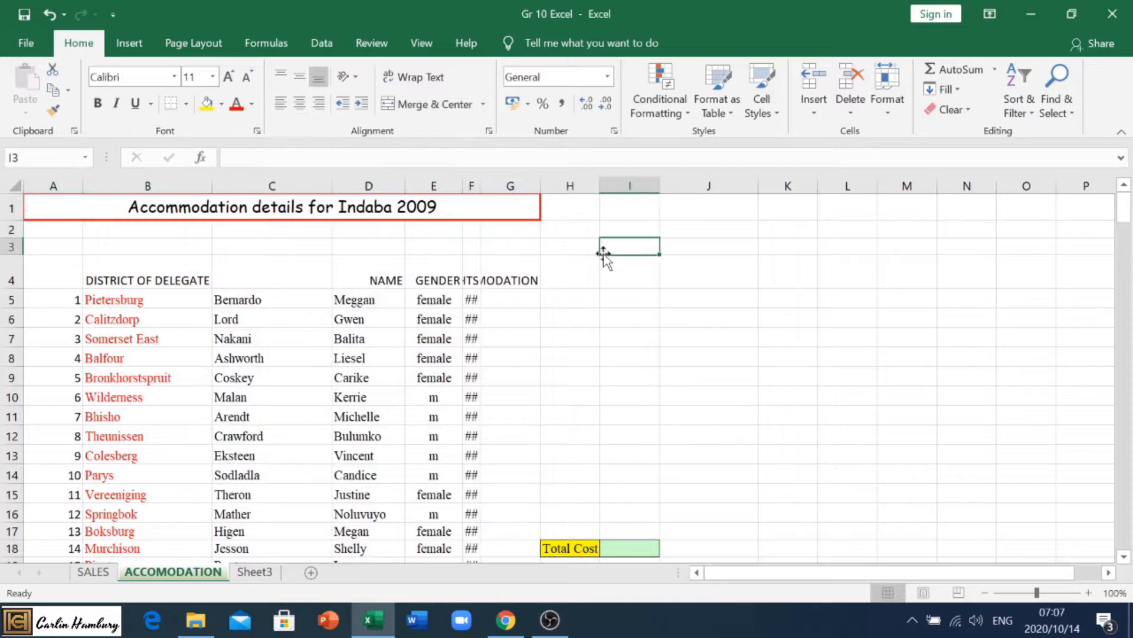
Review the title cell's border settings, including line style, colour and the sides applied
right_click(298, 214)
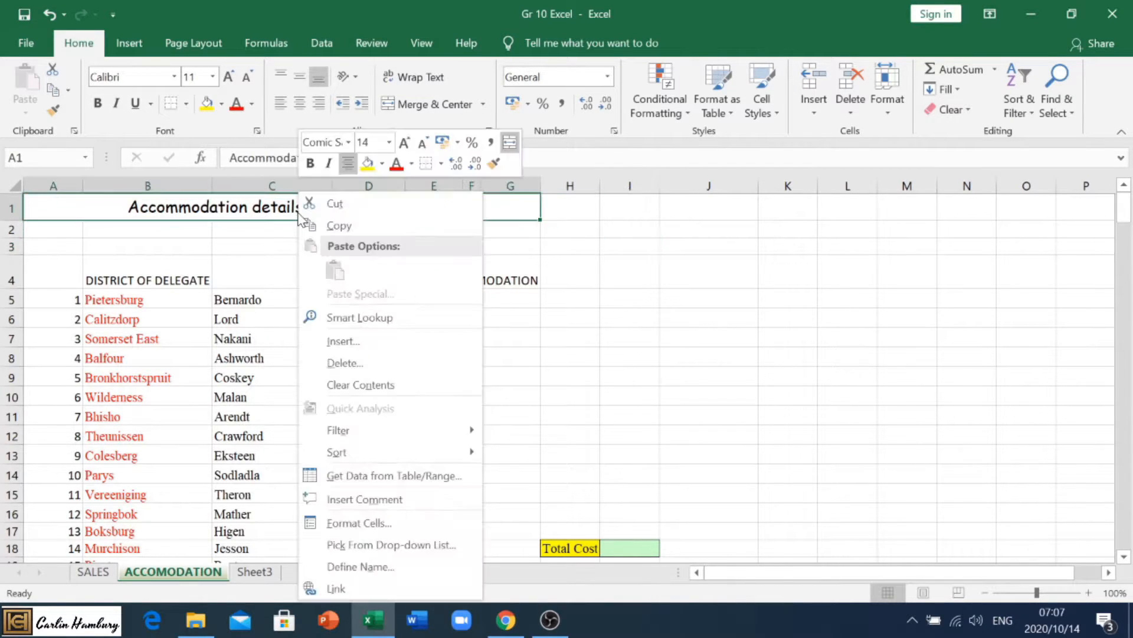
left_click(340, 523)
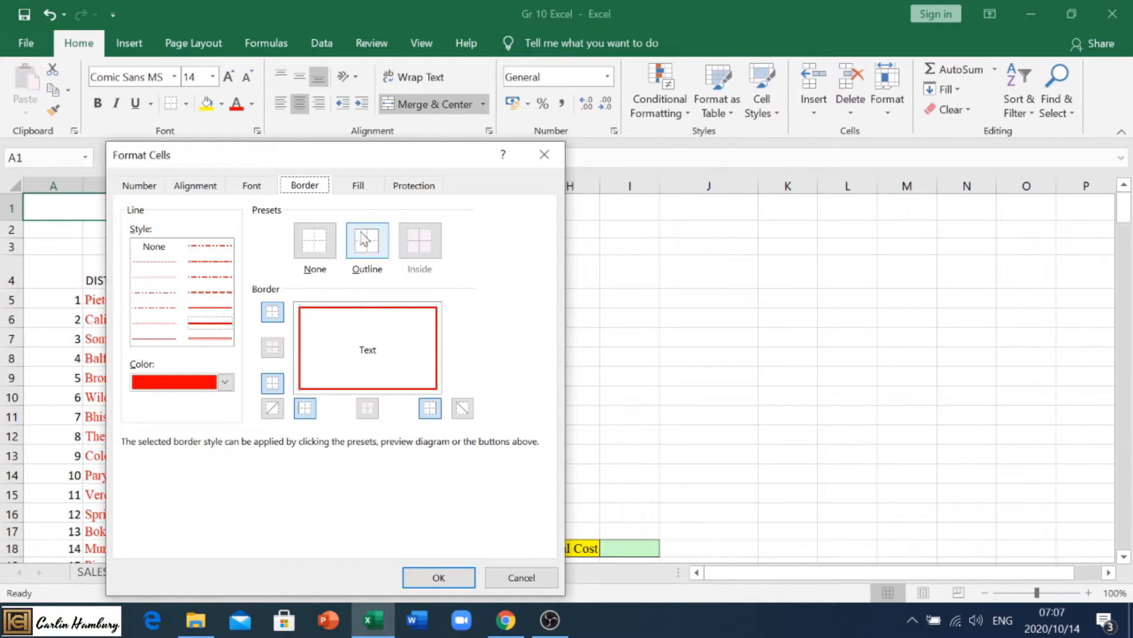
left_click(353, 312)
left_click(301, 334)
left_click(309, 316)
left_click(302, 331)
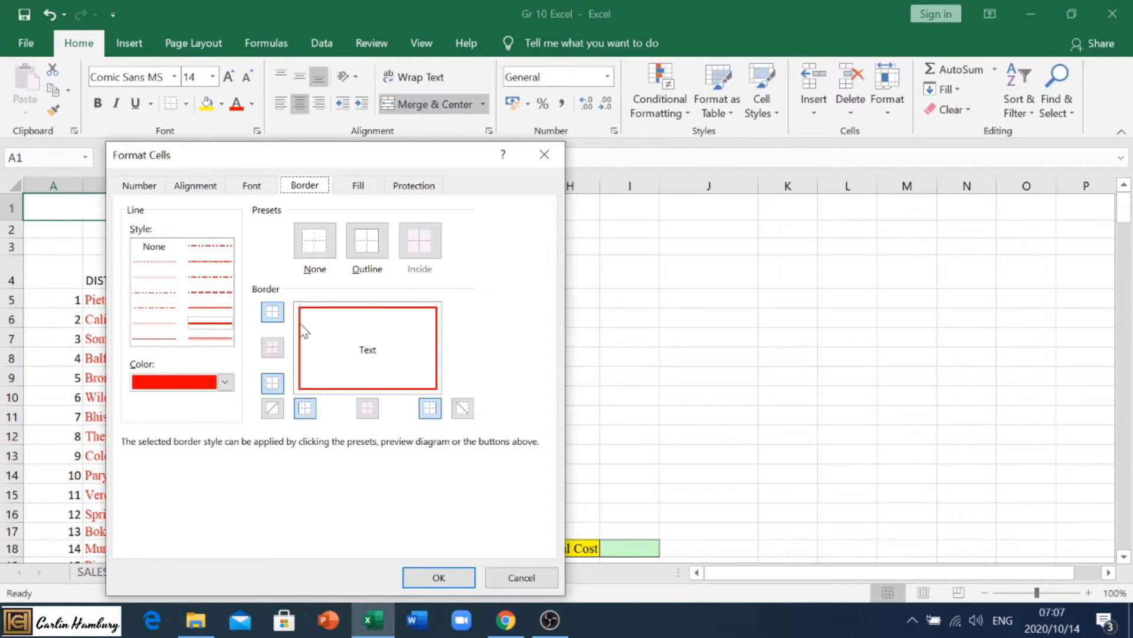
left_click(439, 579)
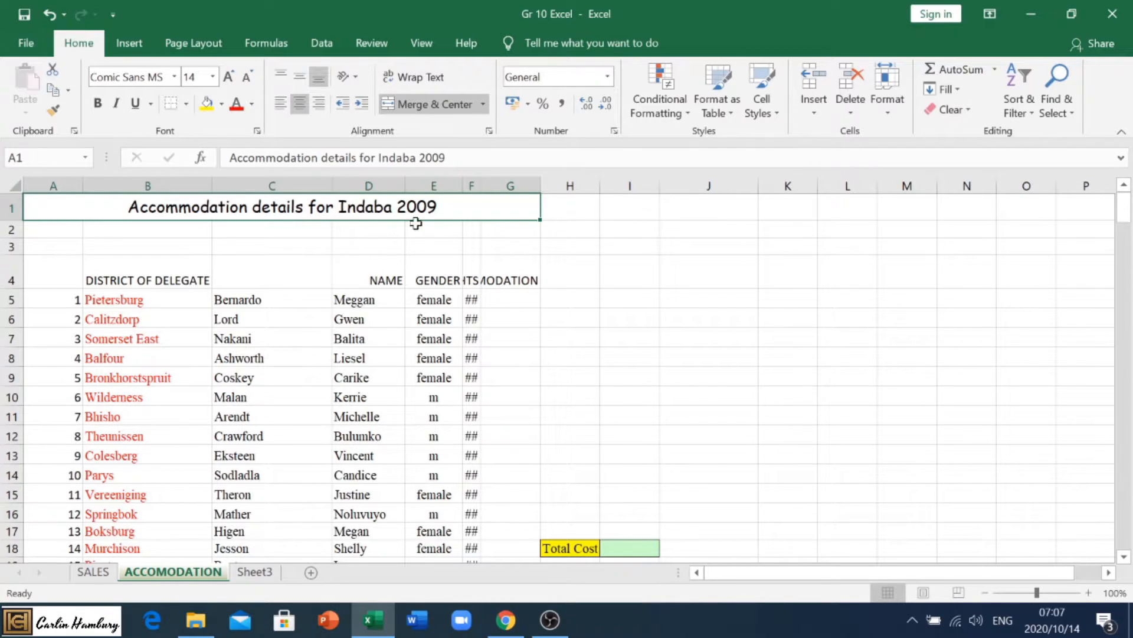
Widen column F to fit the NIGHTS heading and its values
left_click_drag(481, 186, 483, 189)
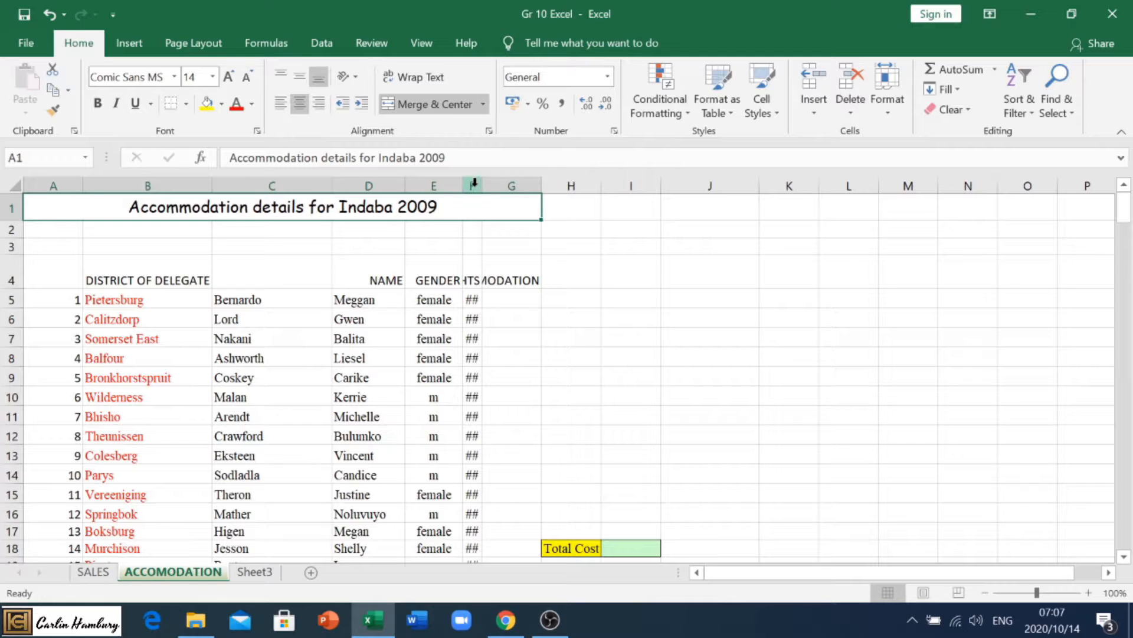
left_click_drag(479, 187, 485, 187)
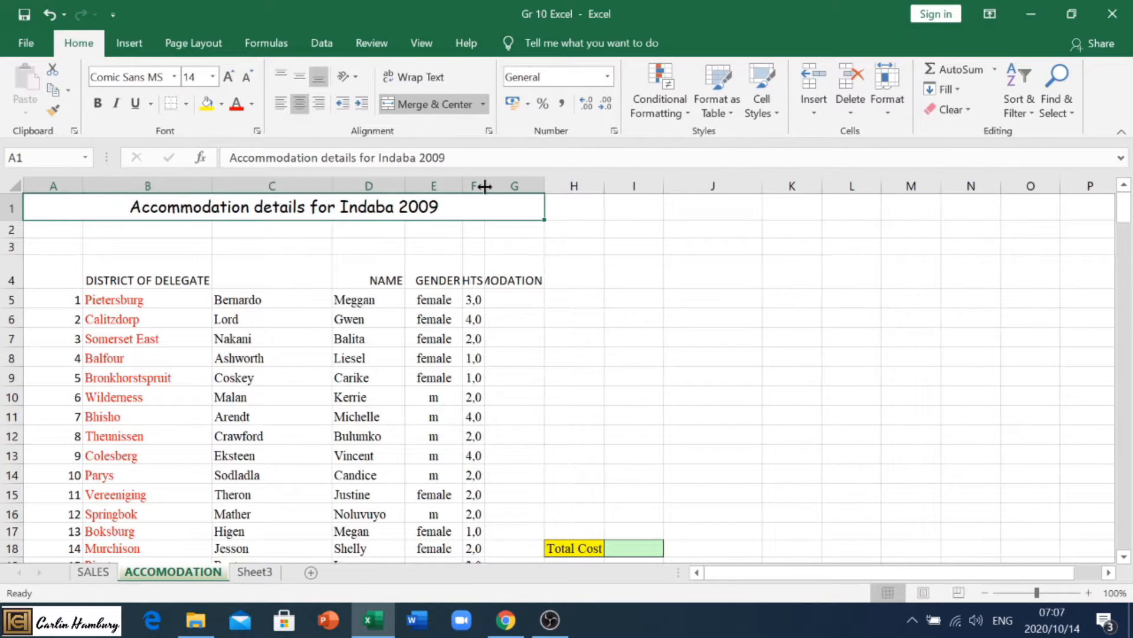
double_click(485, 187)
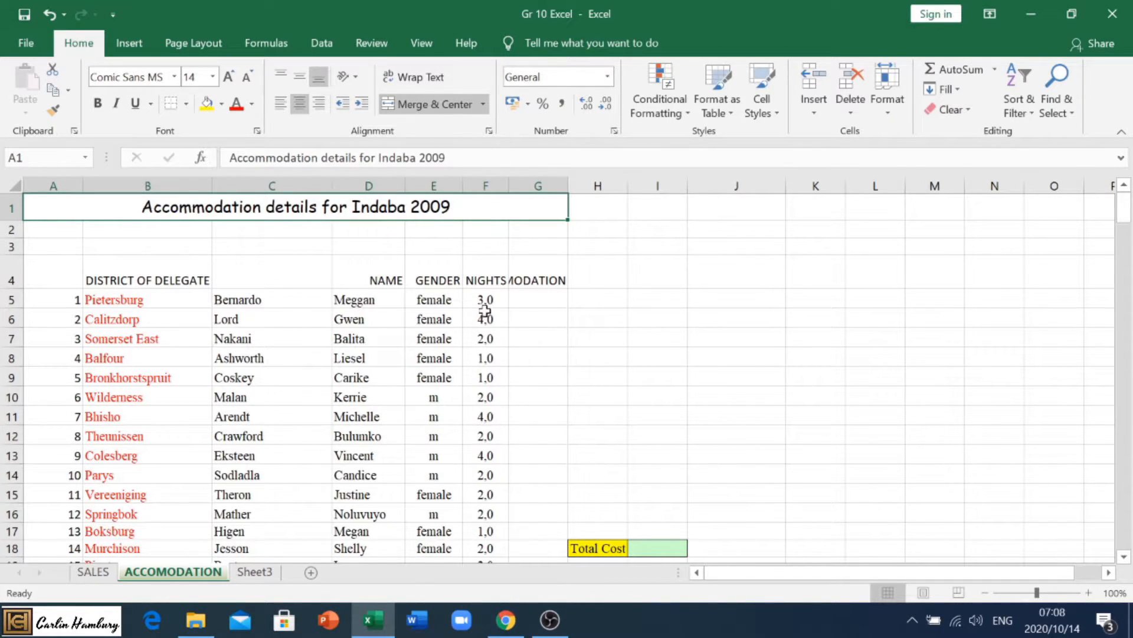
left_click(488, 283)
key("Down")
key("Down")
key("Down")
key("Down")
key("Down")
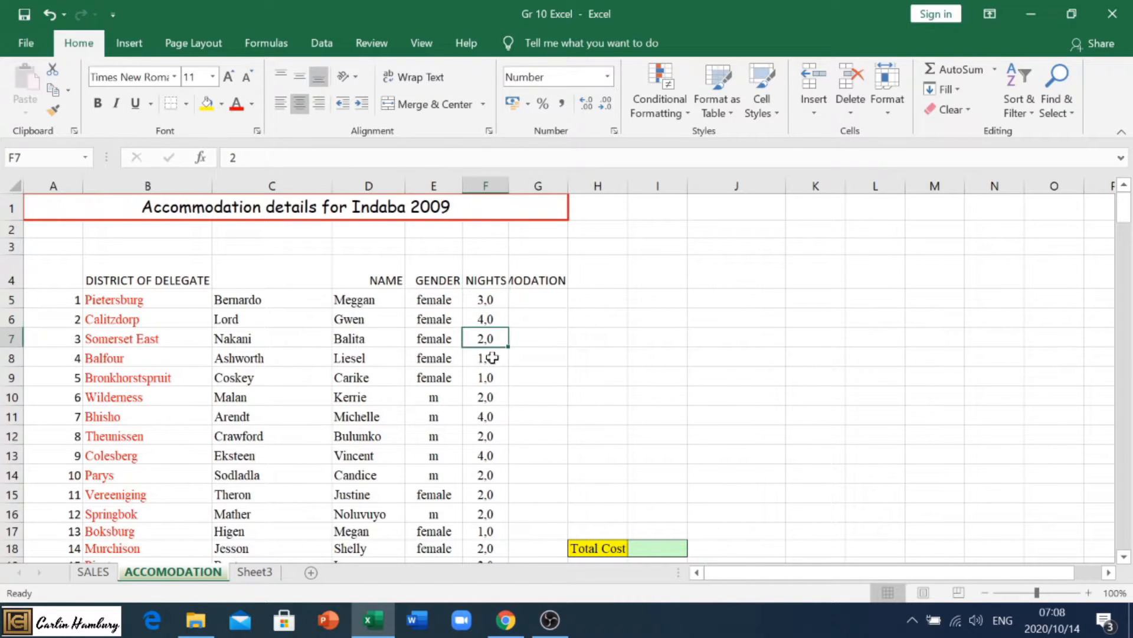
left_click(488, 428)
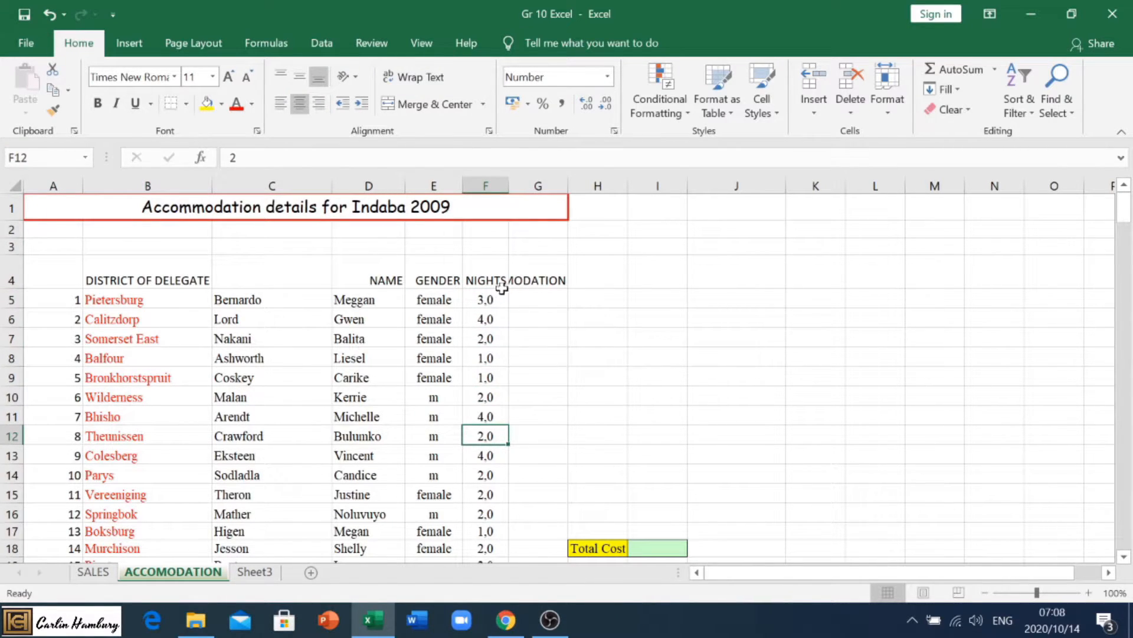
AutoFit column G to the COST FOR ACCOMMODATION heading
double_click(568, 185)
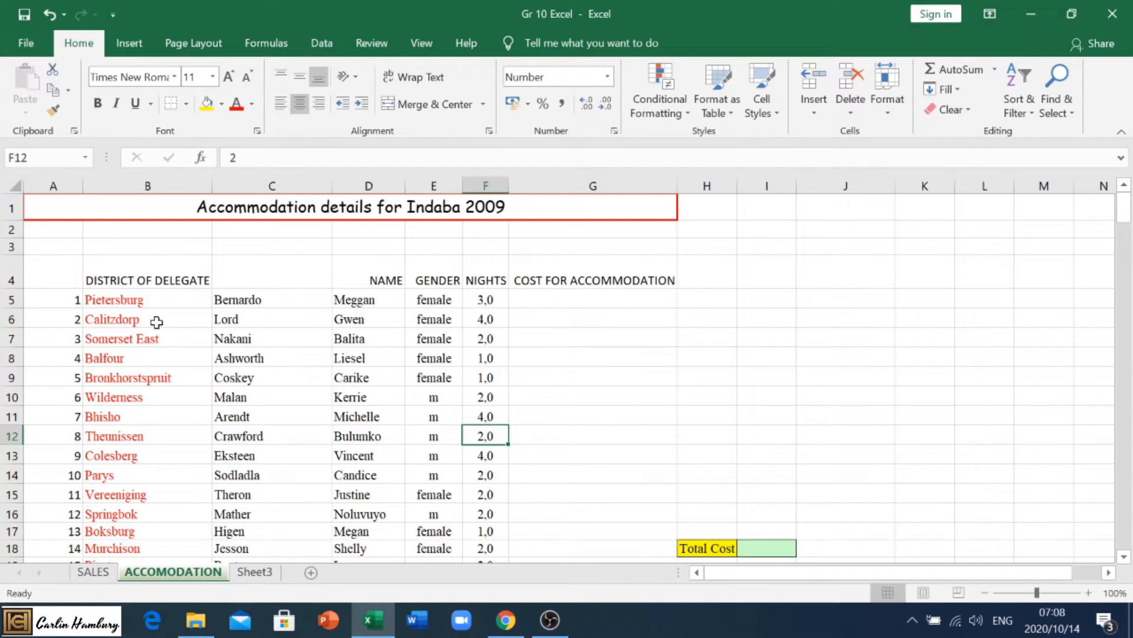
Enter the heading SURNAME in cell C4, above the column of delegates' surnames
left_click(119, 275)
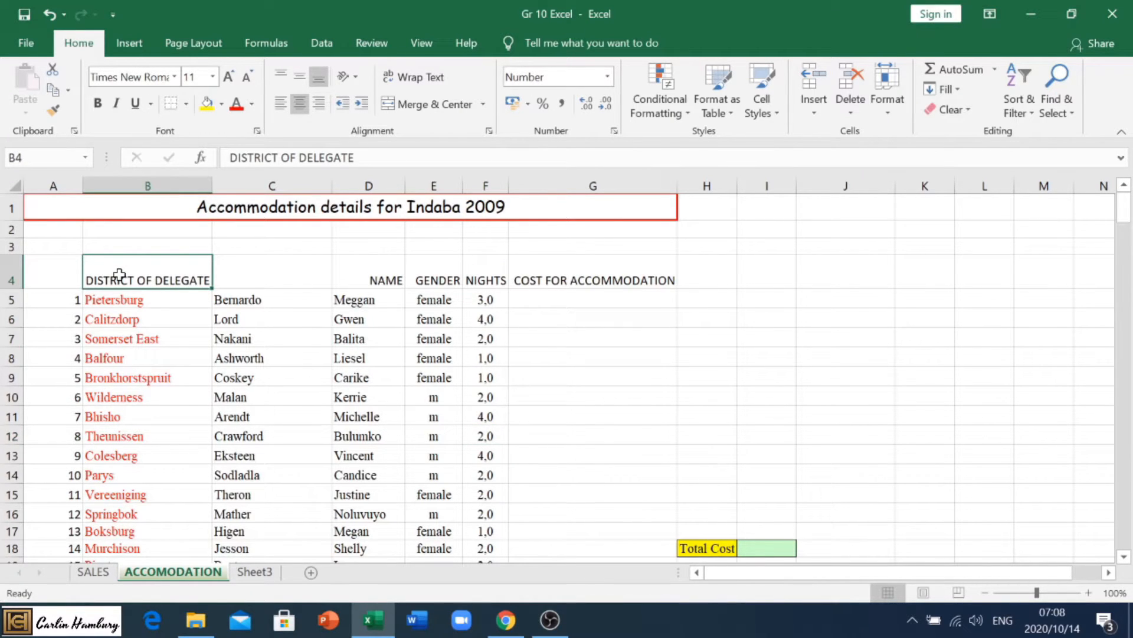
left_click(253, 270)
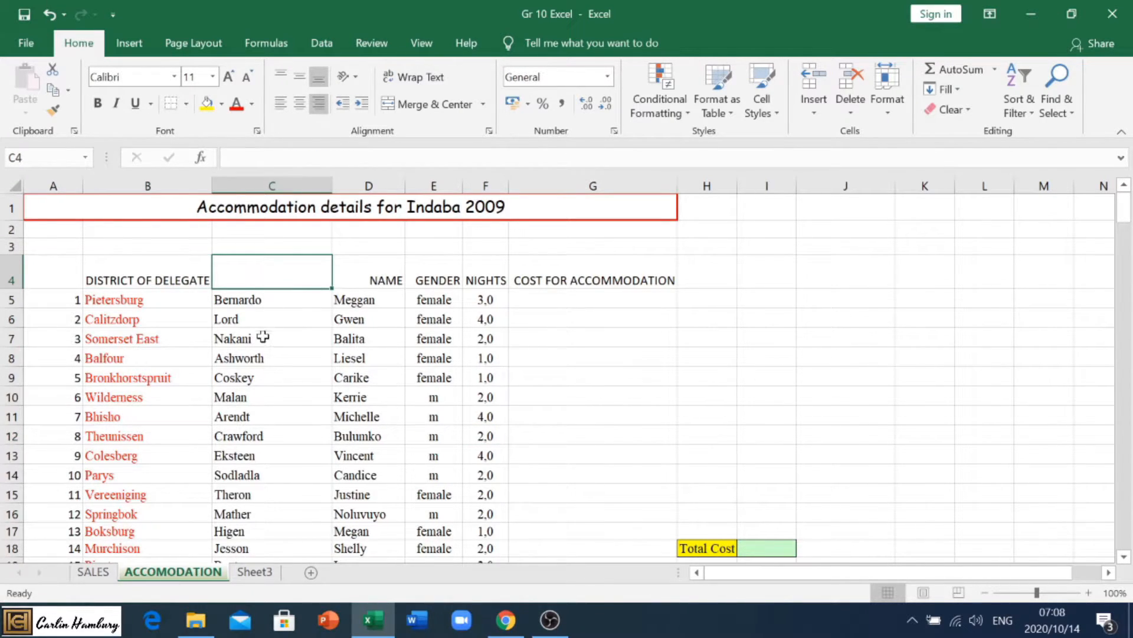
type("SU")
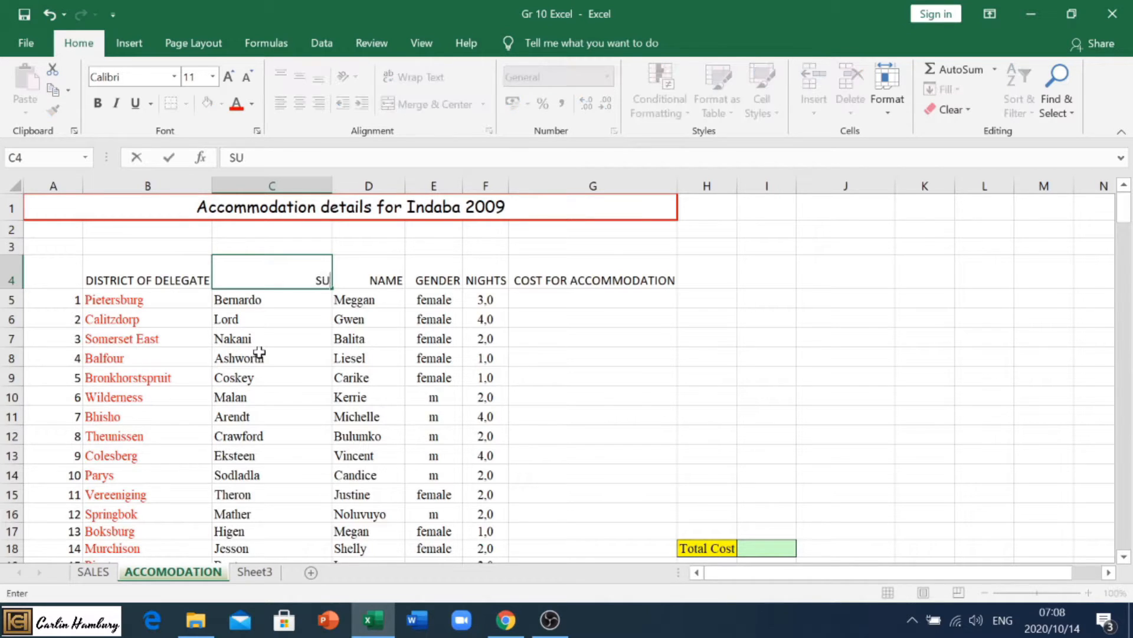
type("RNAME")
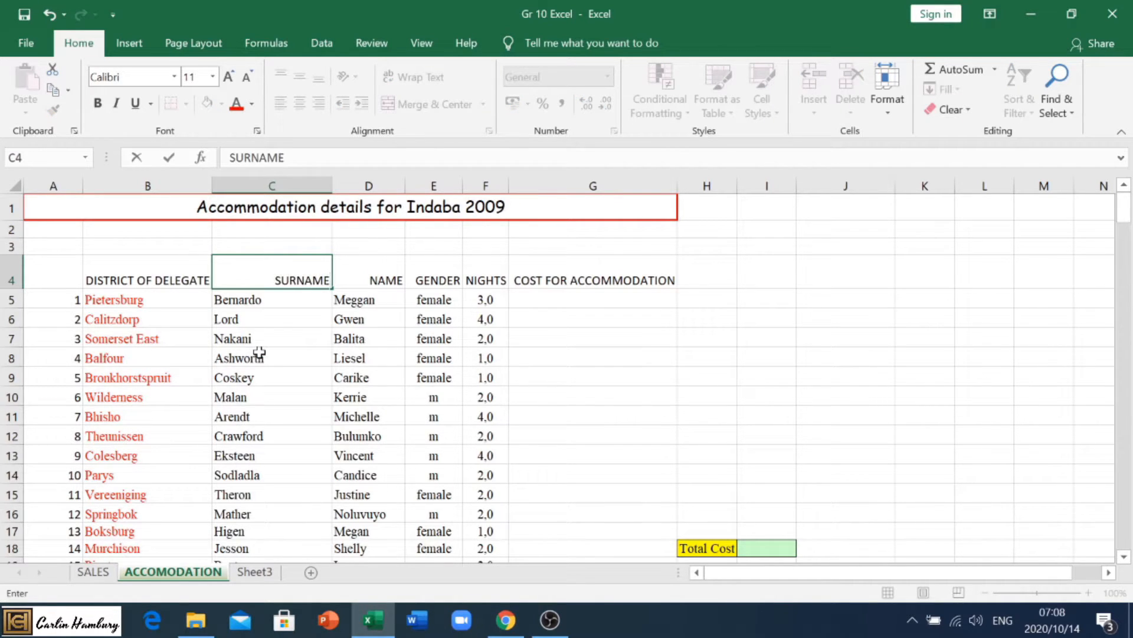
left_click(260, 352)
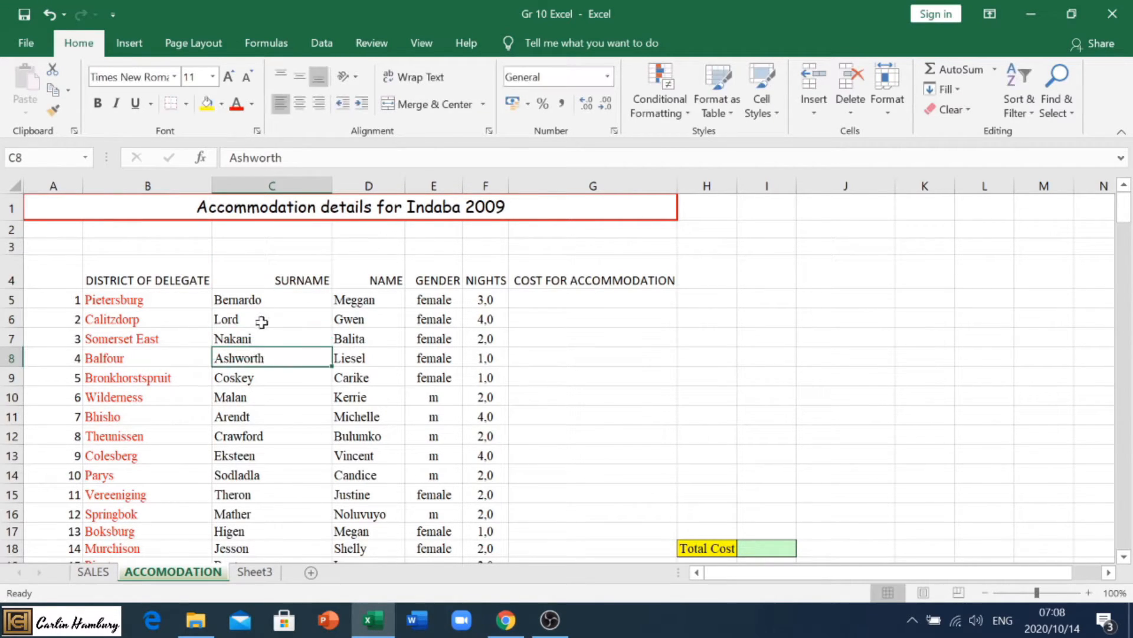
Center the headings in B4:G4 both horizontally and vertically within their cells
left_click(149, 271)
left_click_drag(149, 272, 575, 276)
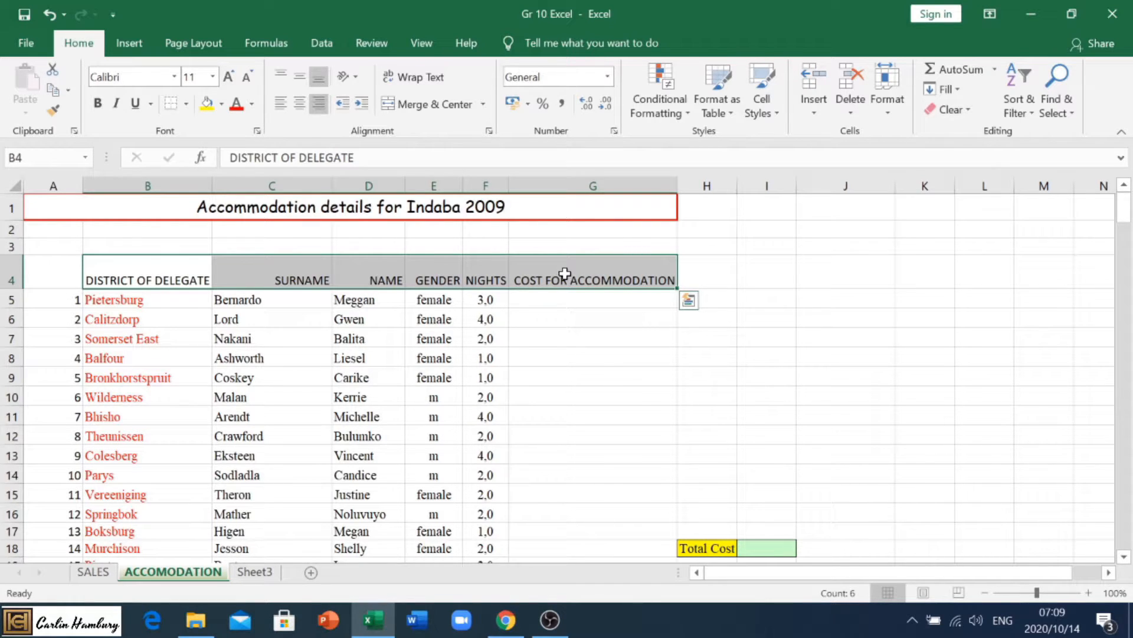
left_click(300, 108)
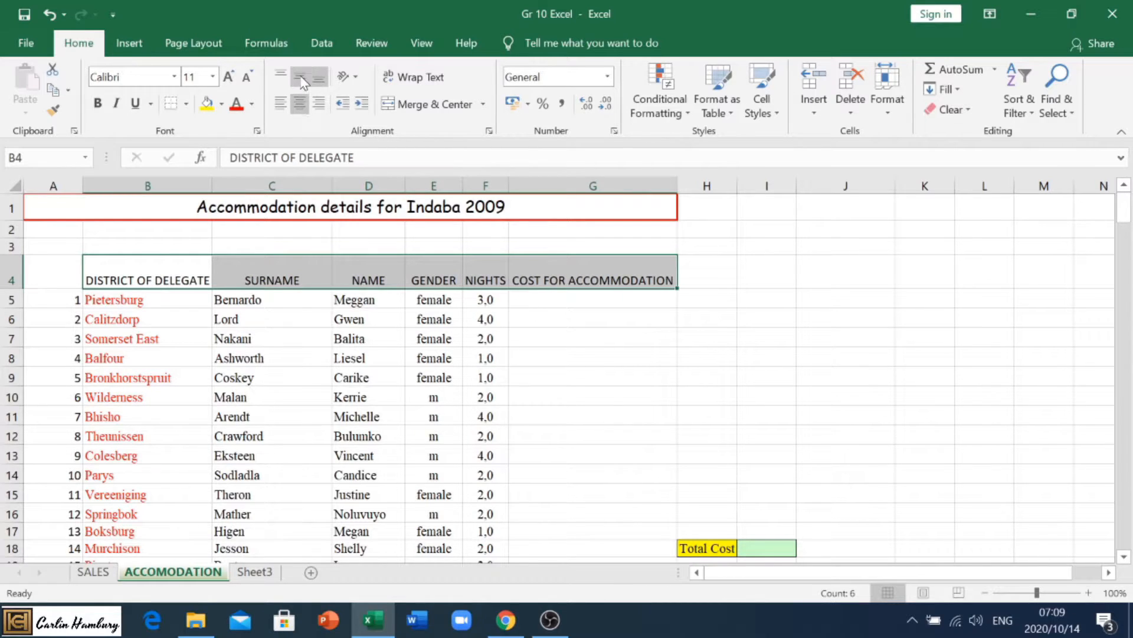
left_click(301, 78)
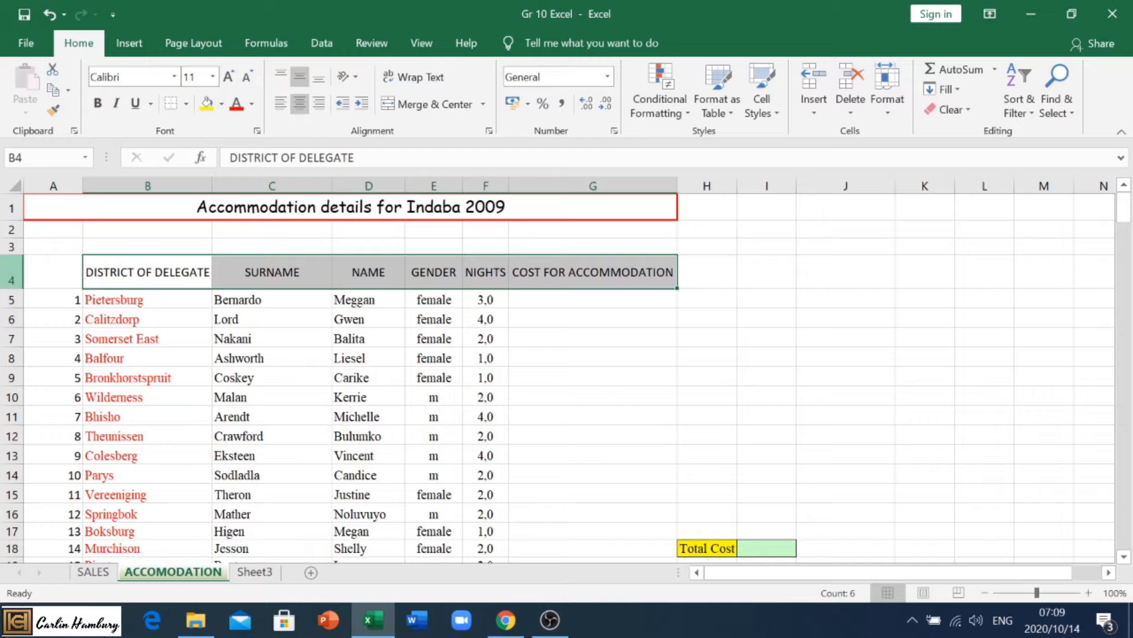
Set the height of heading row 4 to 96
right_click(14, 270)
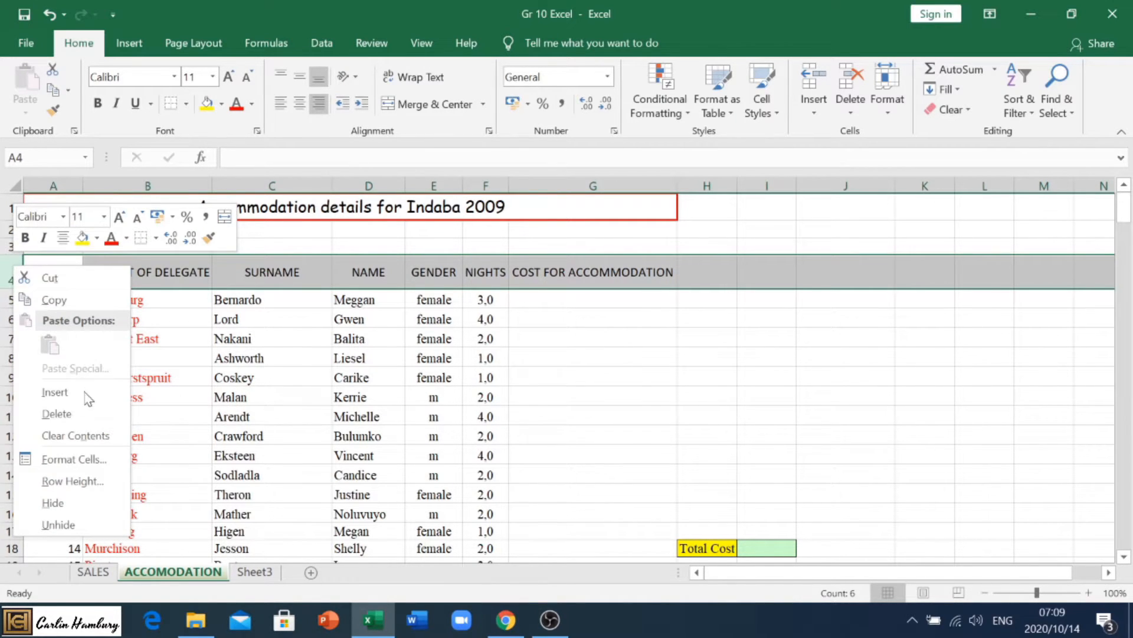
left_click(88, 481)
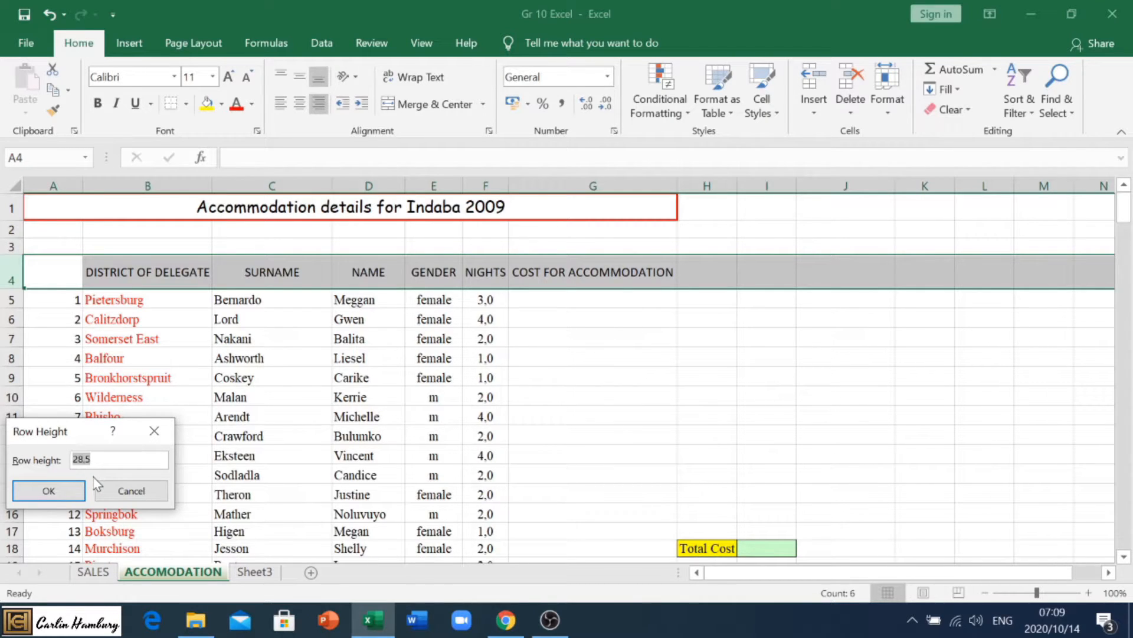
type("96")
left_click(77, 488)
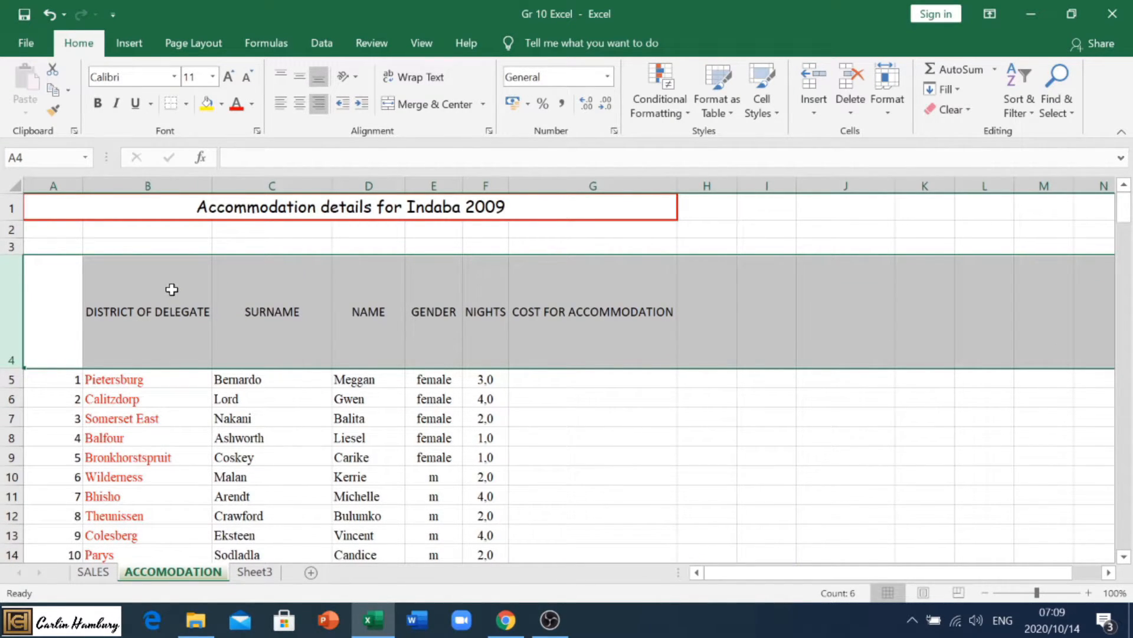
Rotate the text of the headings in B4:G4 to an orientation of 90 degrees
right_click(172, 289)
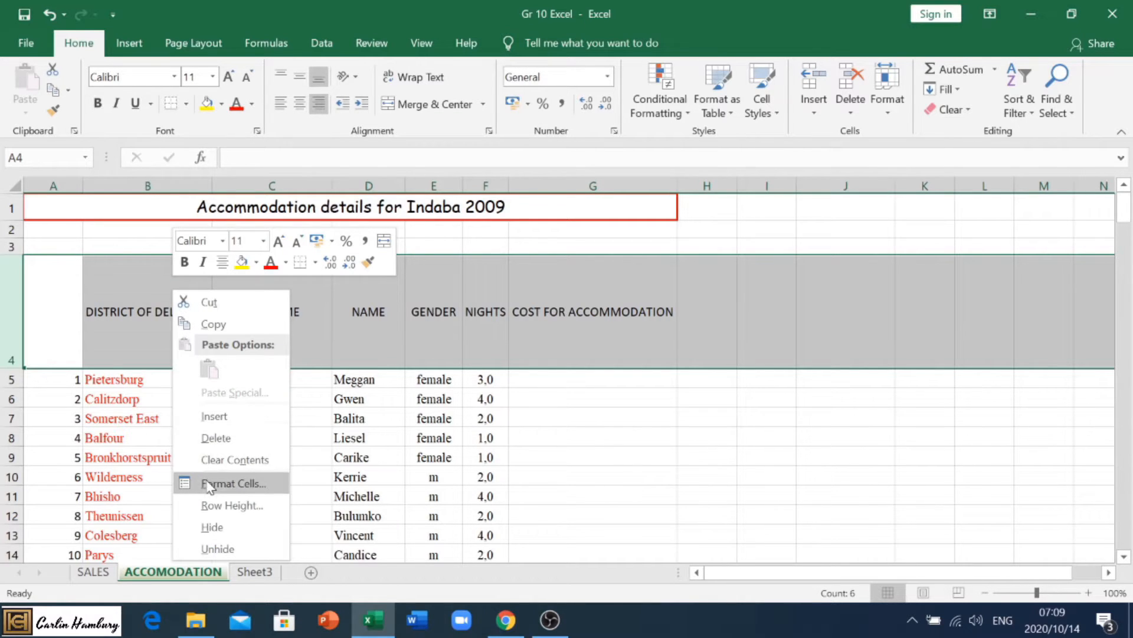
left_click(114, 304)
left_click(114, 300)
left_click_drag(214, 300, 590, 306)
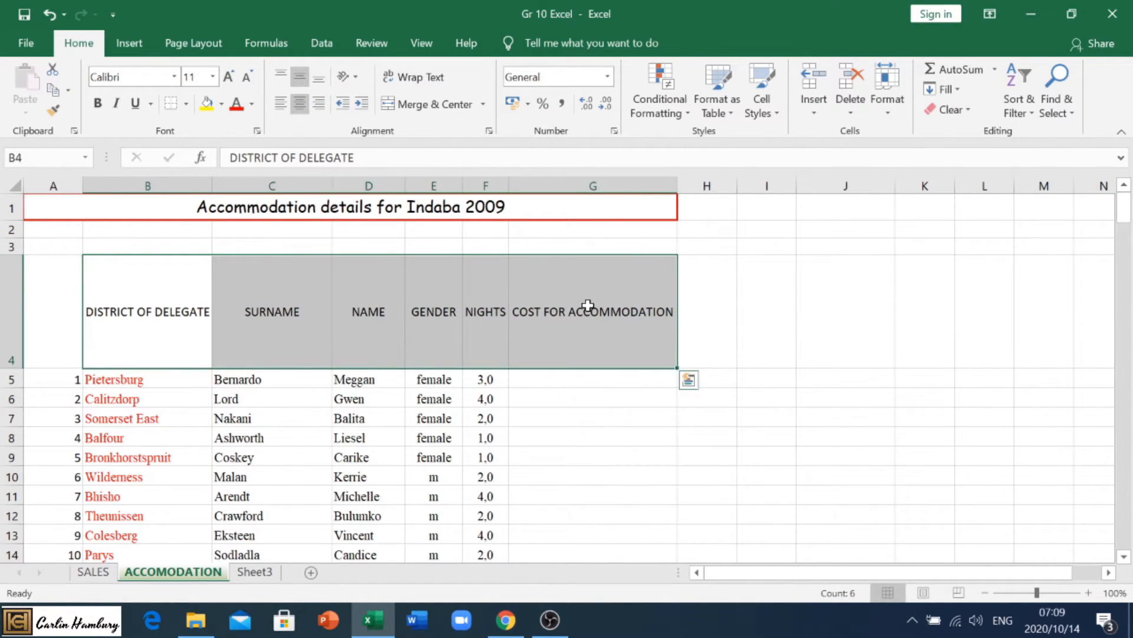
right_click(145, 291)
left_click(217, 532)
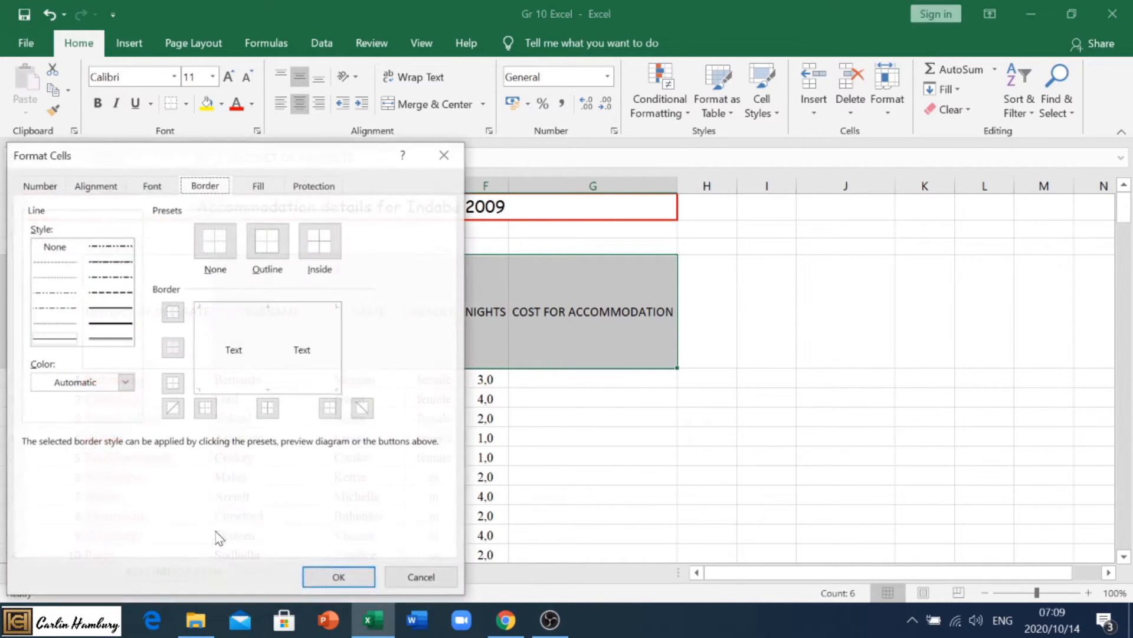
left_click(104, 192)
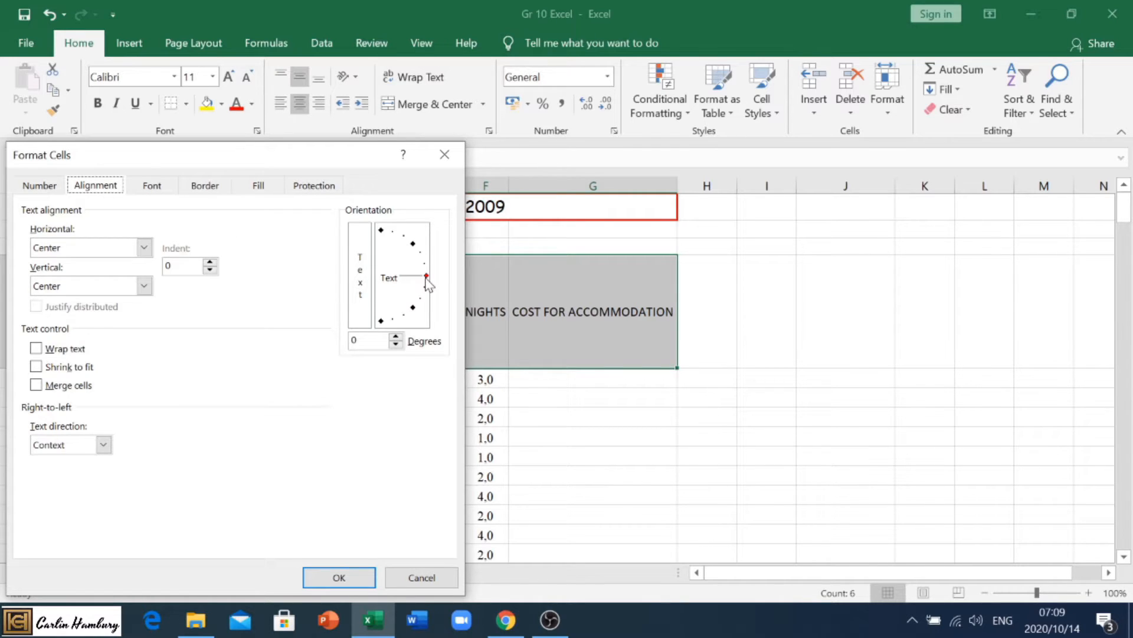
left_click_drag(425, 278, 383, 233)
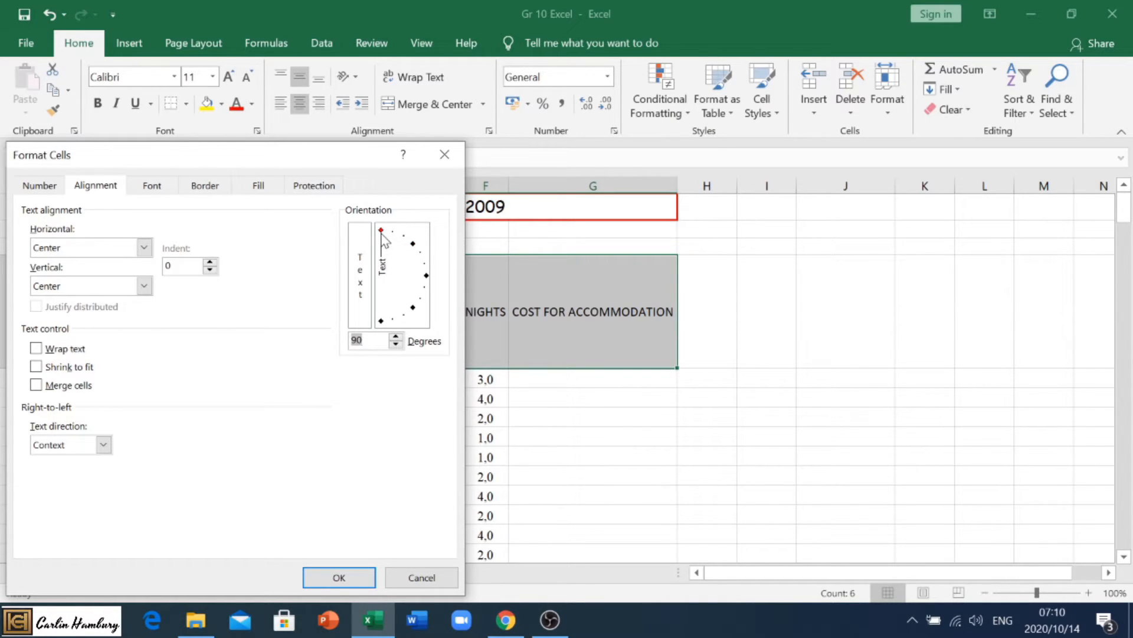
left_click(338, 579)
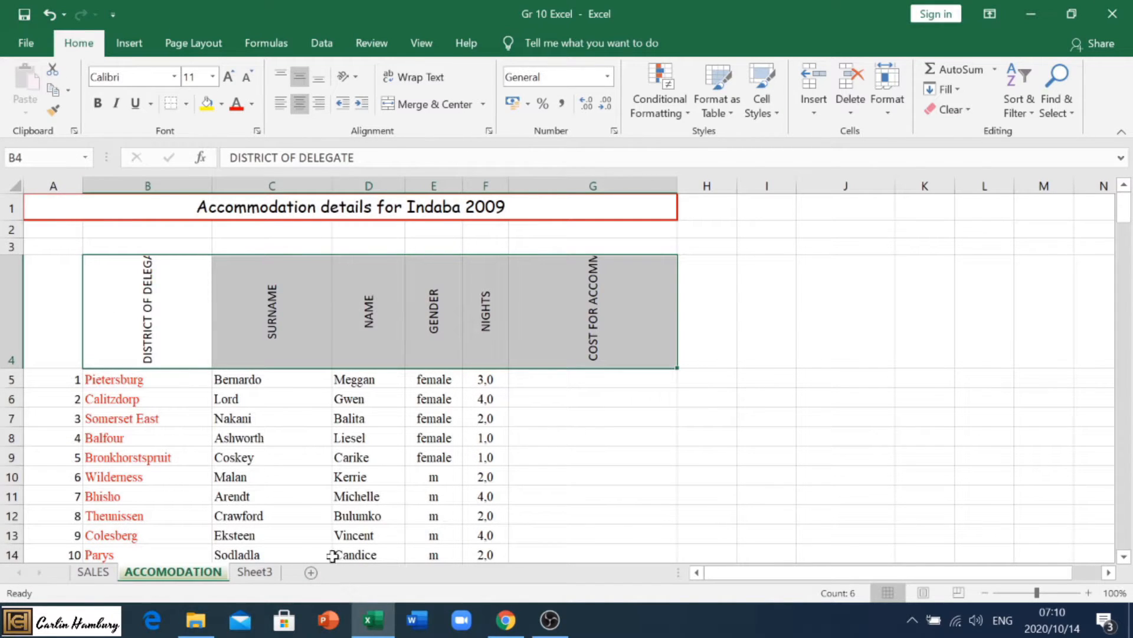
Turn on text wrapping for the rotated headings in B4:G4
left_click(139, 294)
left_click(533, 303)
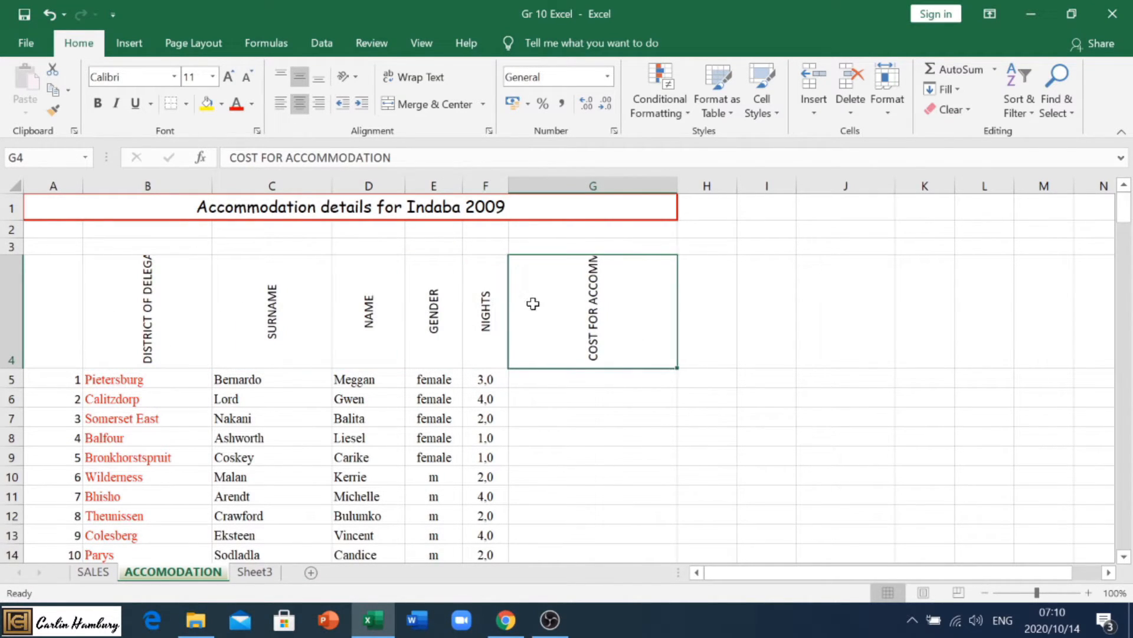
left_click(156, 303)
left_click(527, 296)
left_click_drag(169, 301, 563, 302)
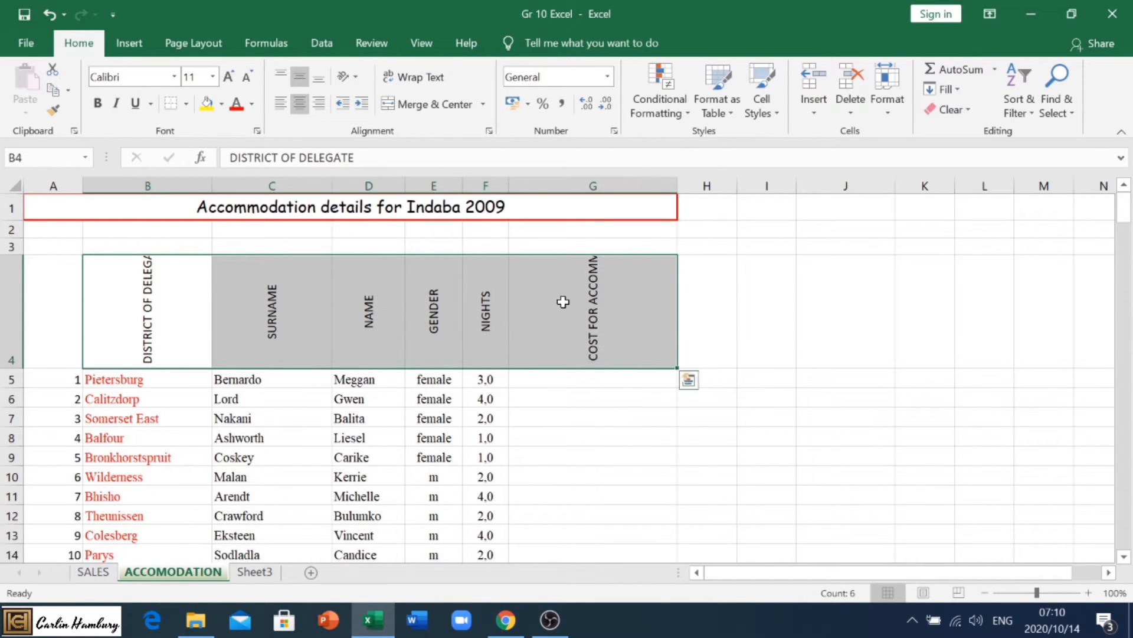
right_click(135, 288)
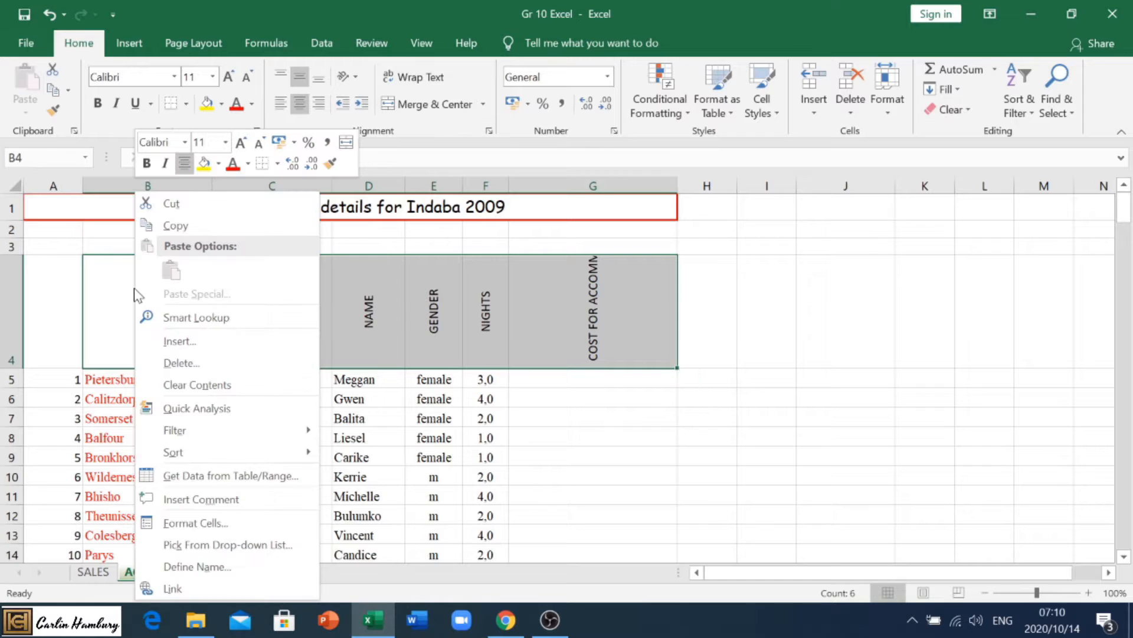
left_click(248, 525)
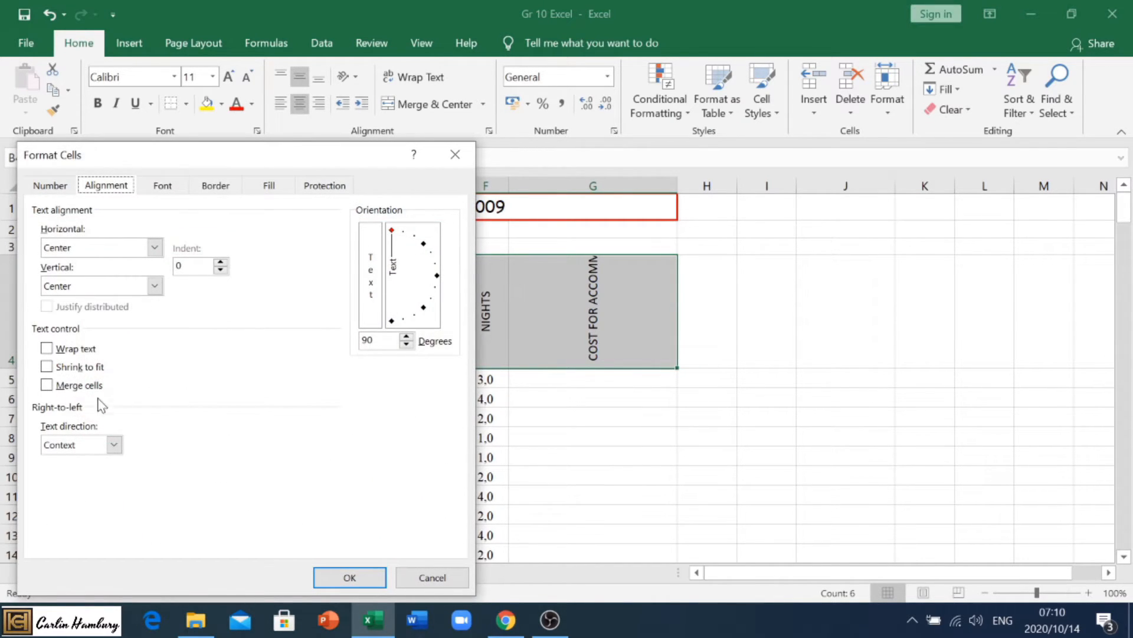
left_click(56, 353)
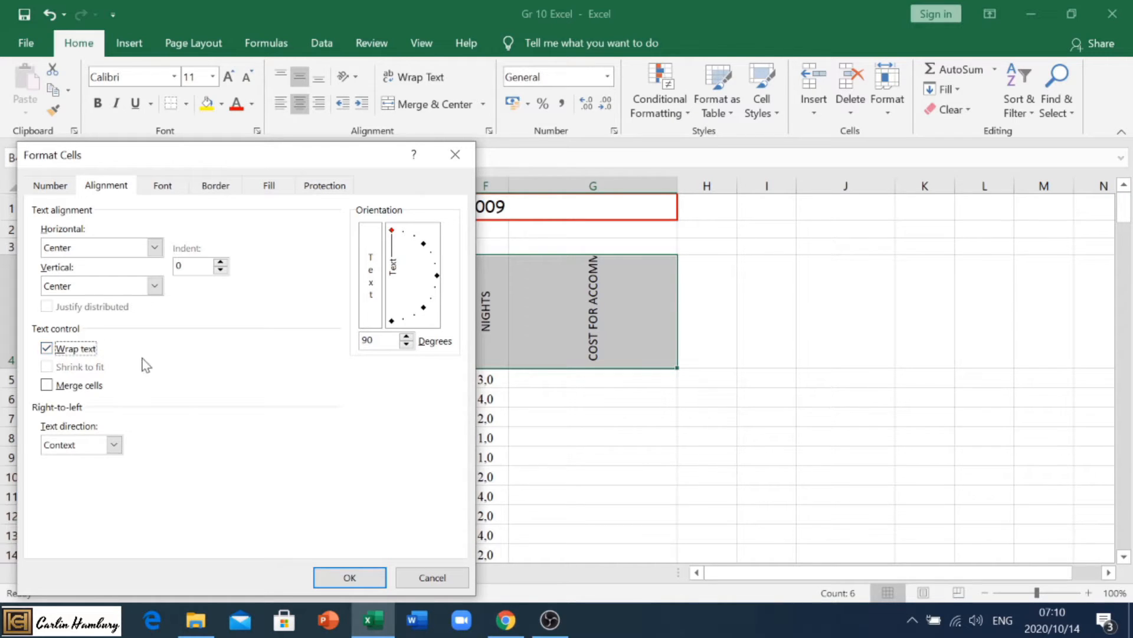
left_click(348, 577)
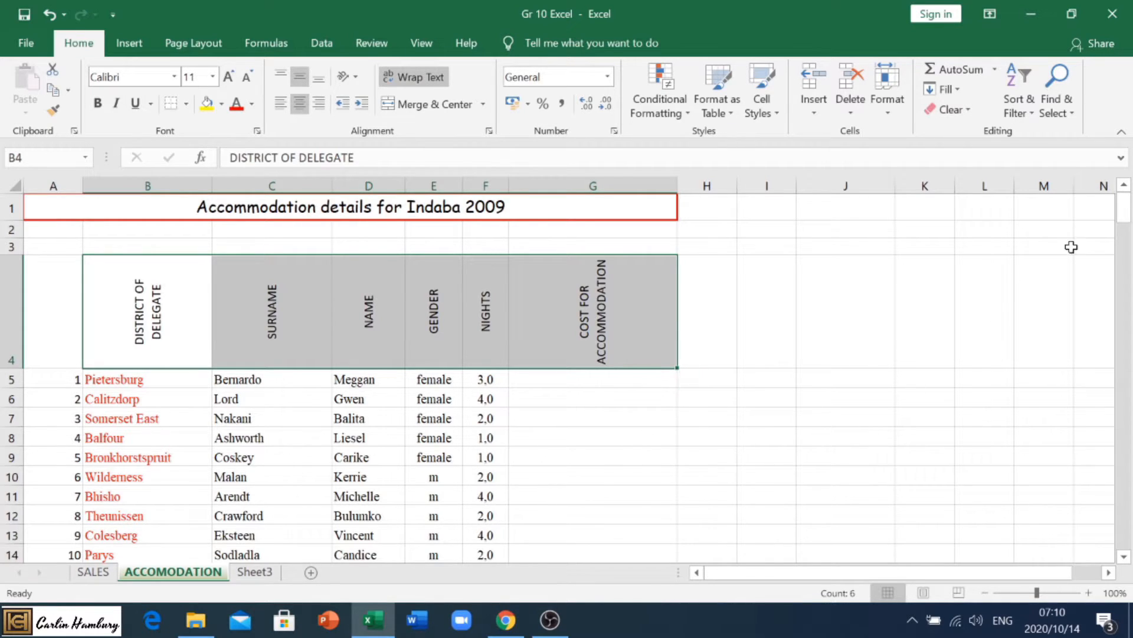
Calculate the first delegate's accommodation cost in G5 with the formula =F5*150
left_click_drag(1125, 211, 1130, 223)
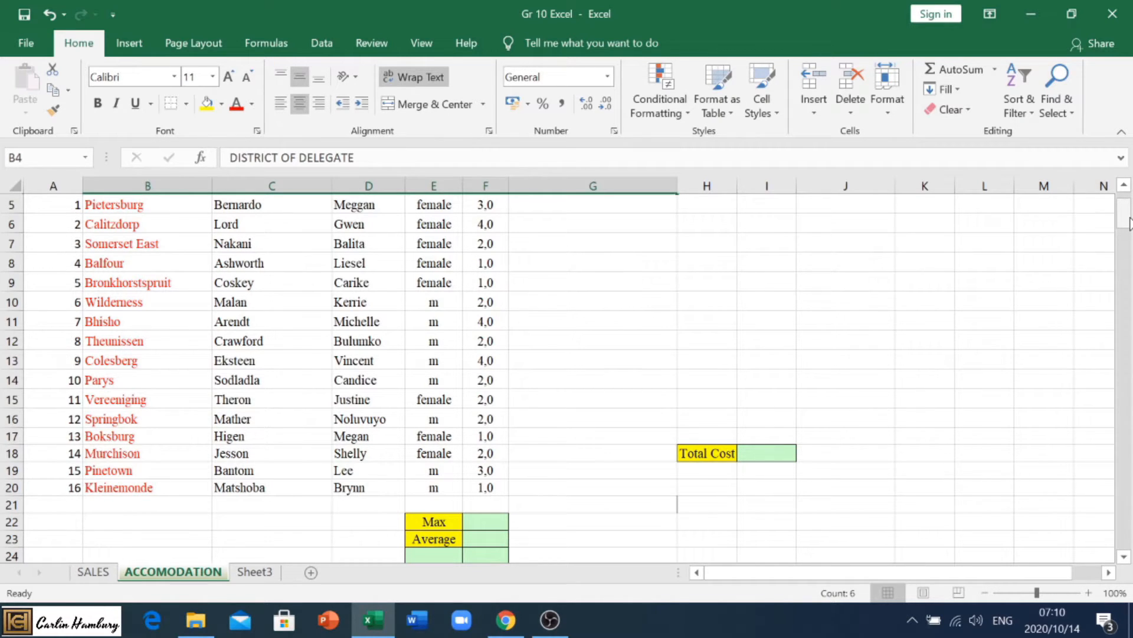
left_click_drag(1128, 224, 1128, 218)
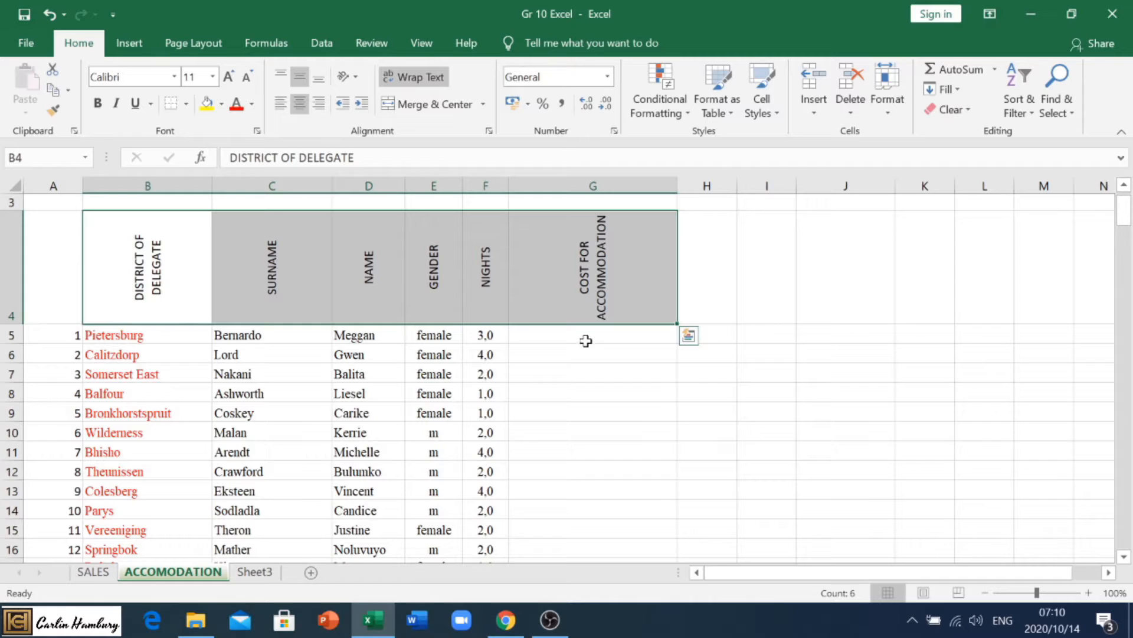
left_click(476, 333)
left_click(567, 339)
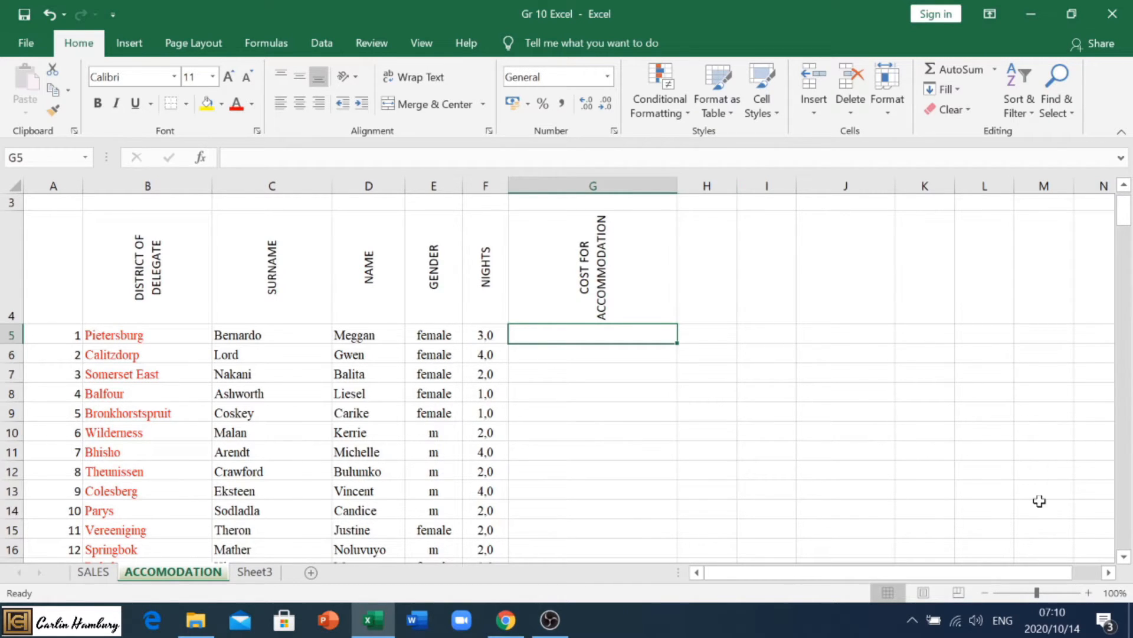
left_click(1089, 592)
left_click(1089, 592)
left_click(1089, 592)
left_click(1089, 592)
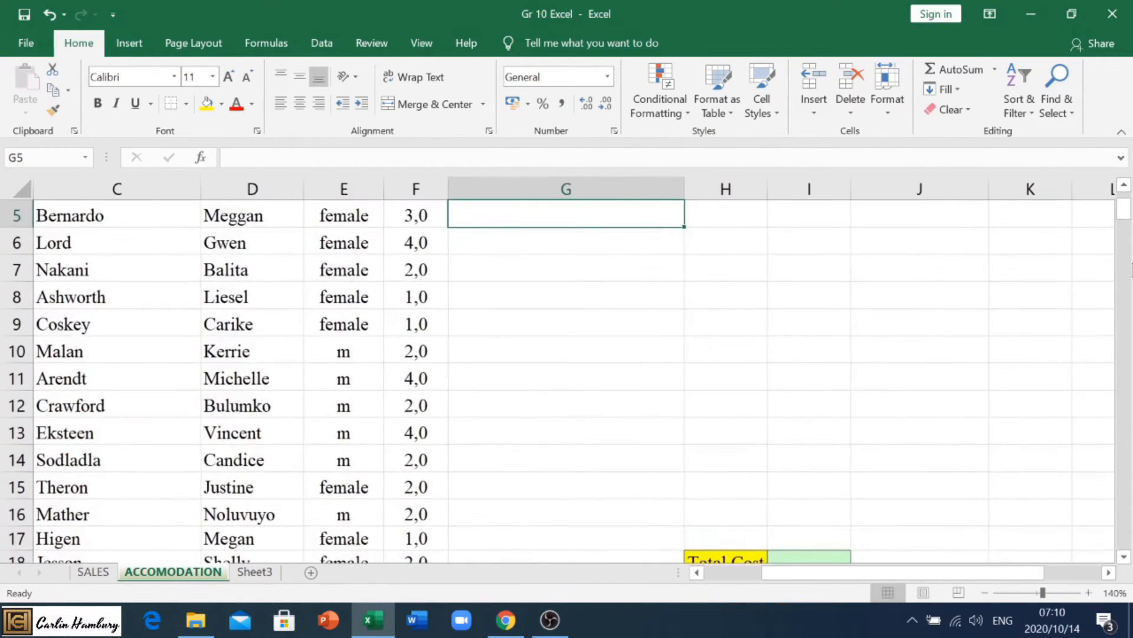
scroll(946, 309, "up", 1)
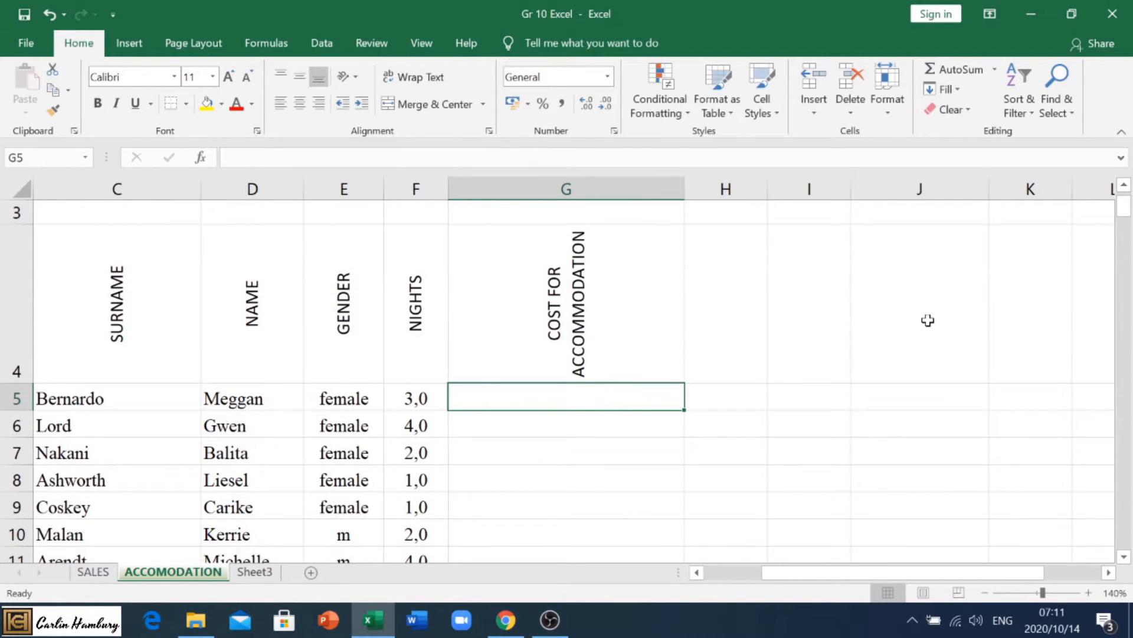
type("=")
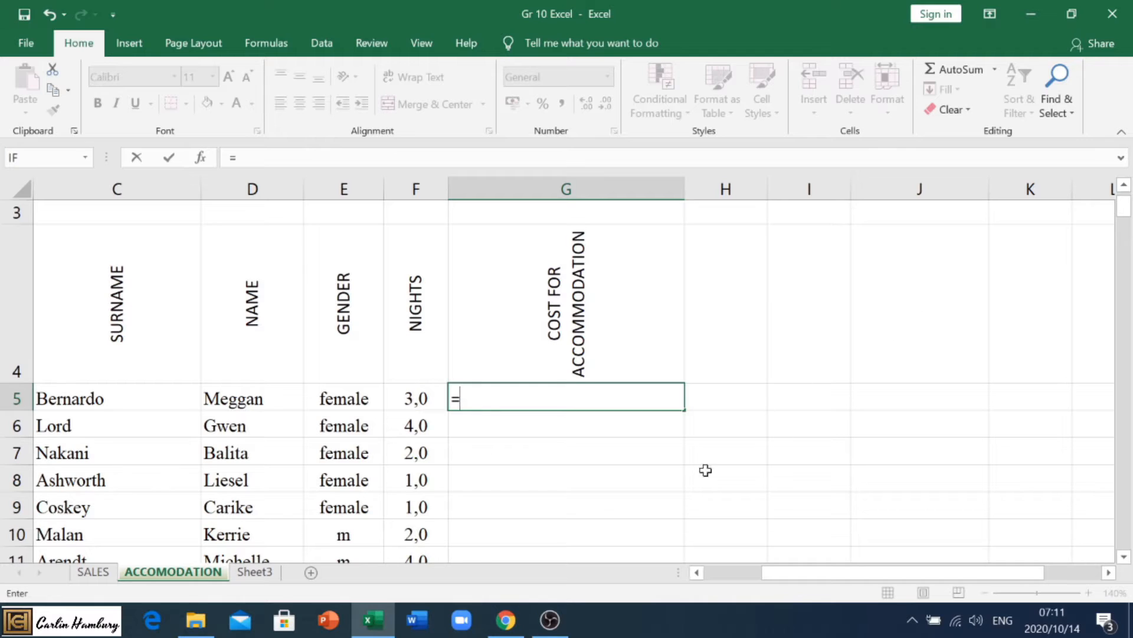
left_click(418, 400)
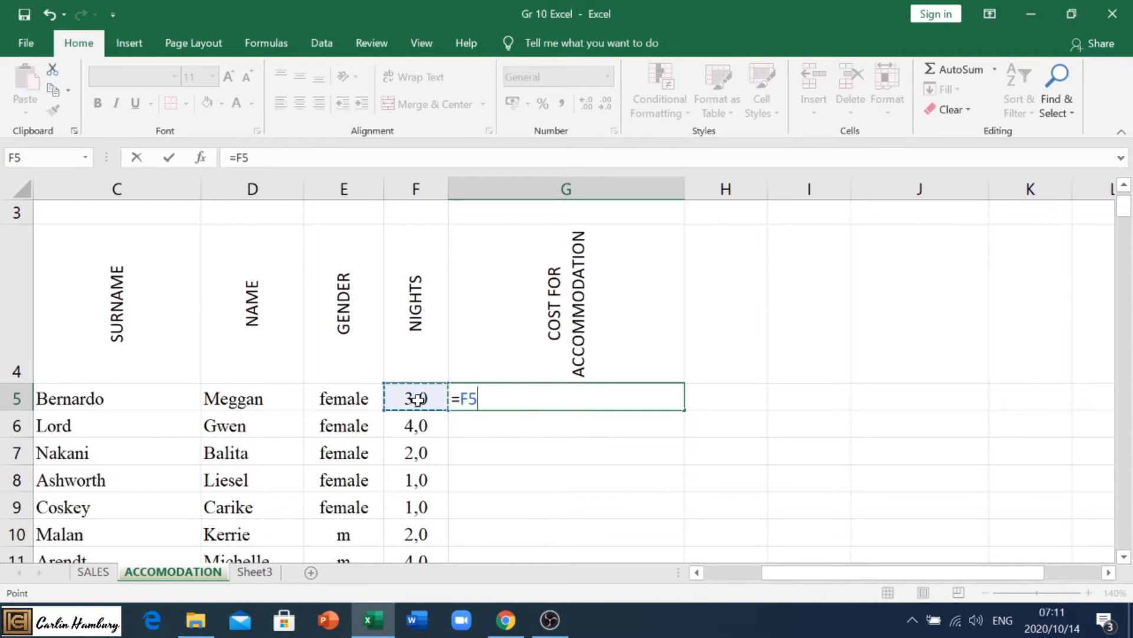
type("*150")
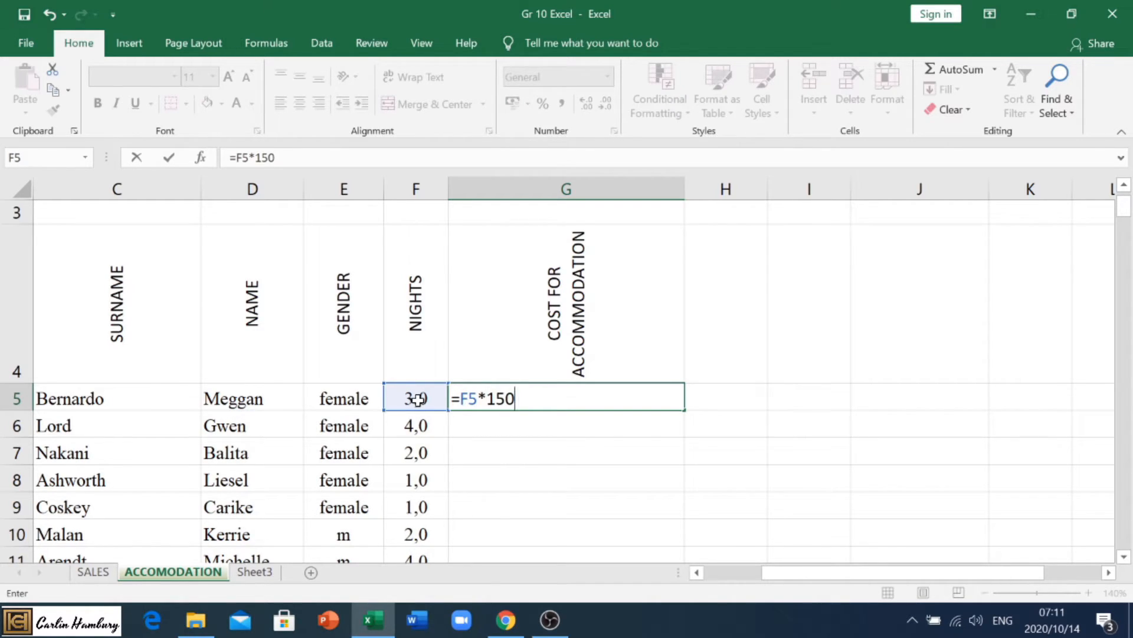
key("Return")
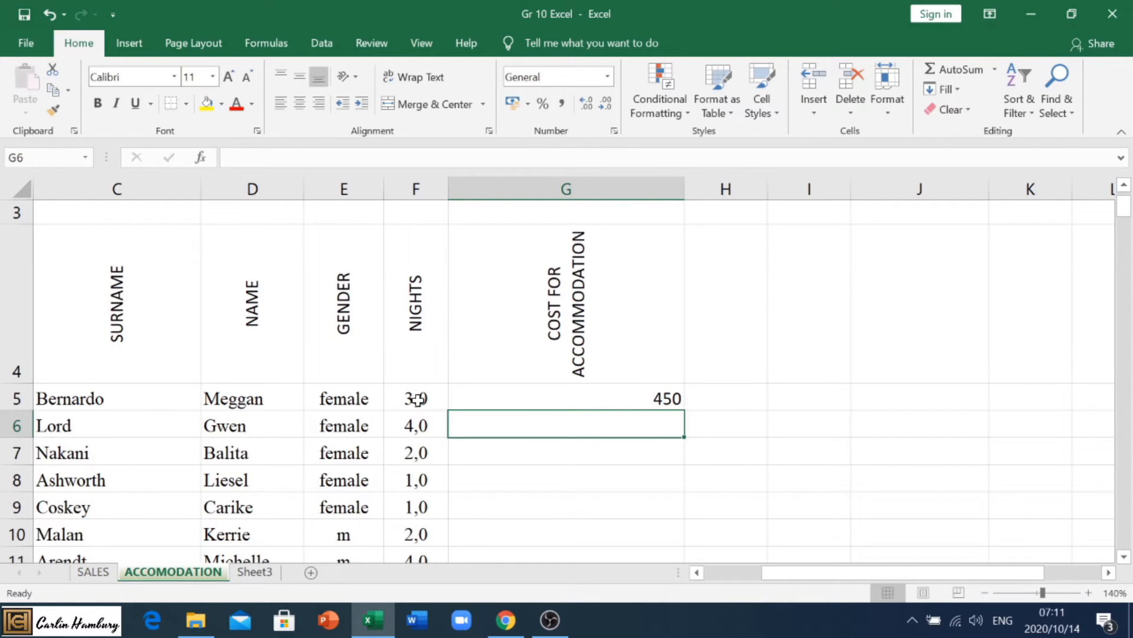
Format the cost in G5 with the R English (South Africa) accounting format
left_click(545, 401)
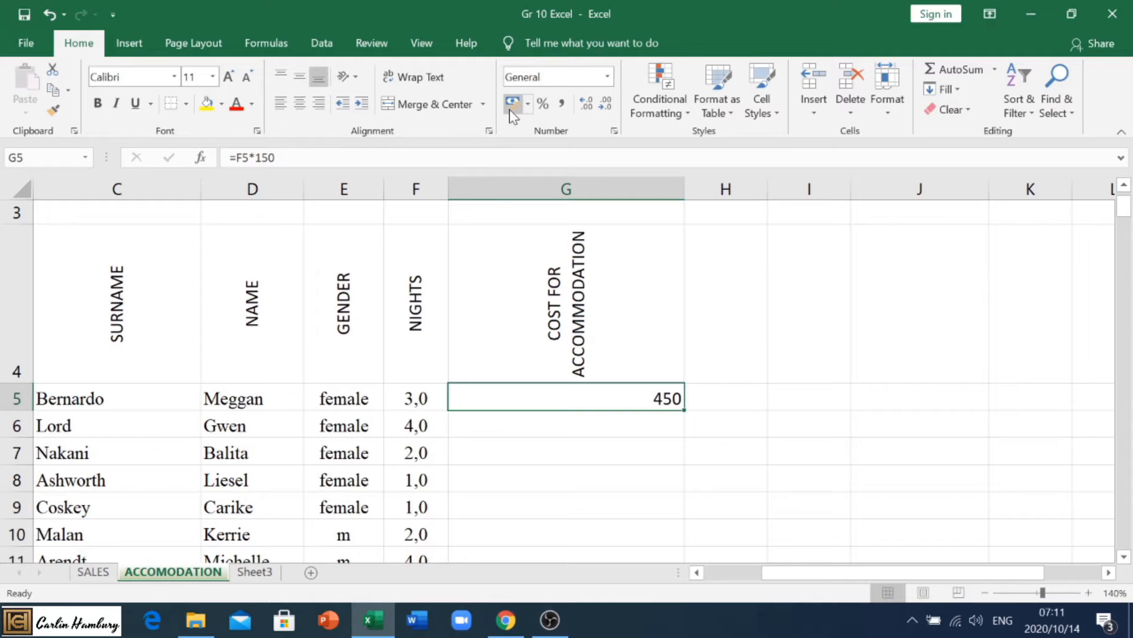
left_click(528, 104)
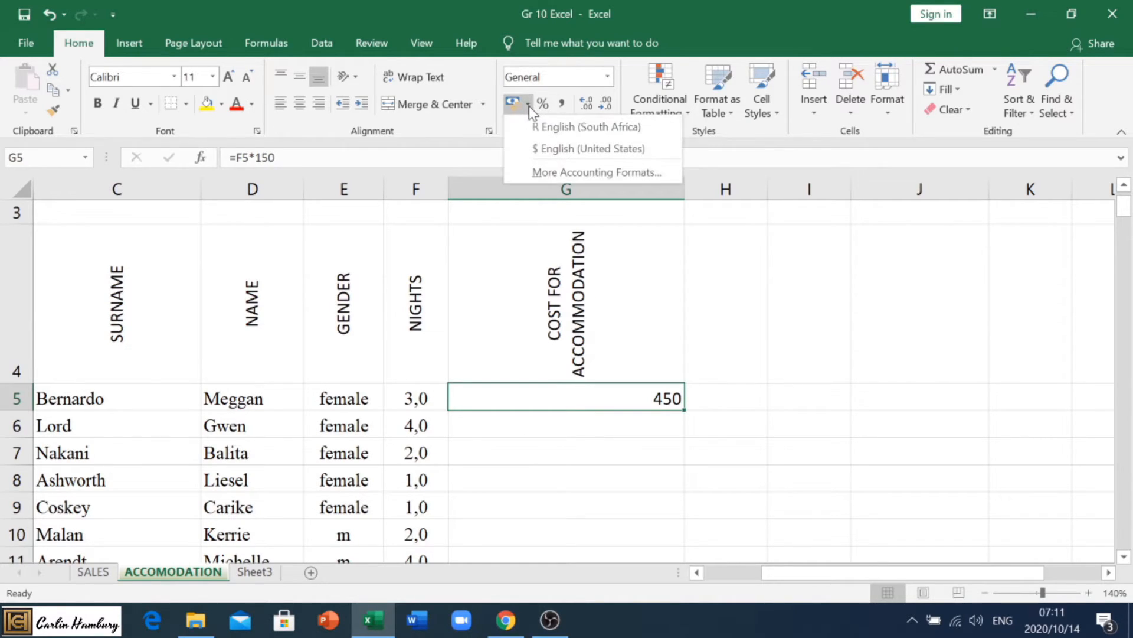
left_click(652, 128)
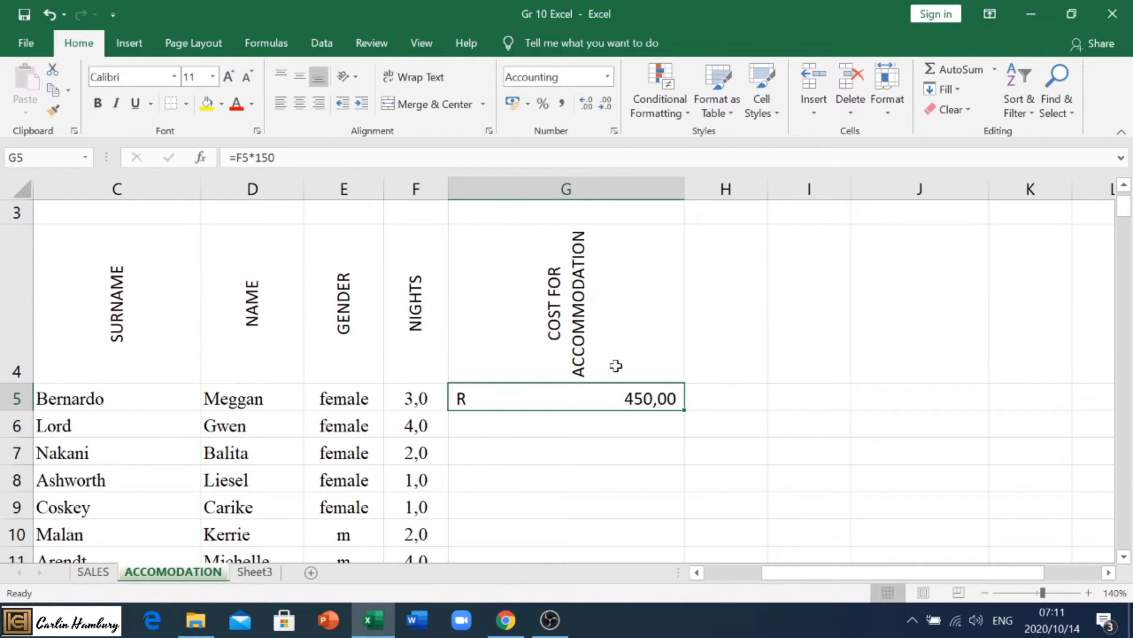
Remove the decimal places from the cost in G5 and fill its formula down the column to G20
left_click(606, 110)
left_click(606, 110)
left_click(986, 593)
left_click(985, 593)
left_click(986, 593)
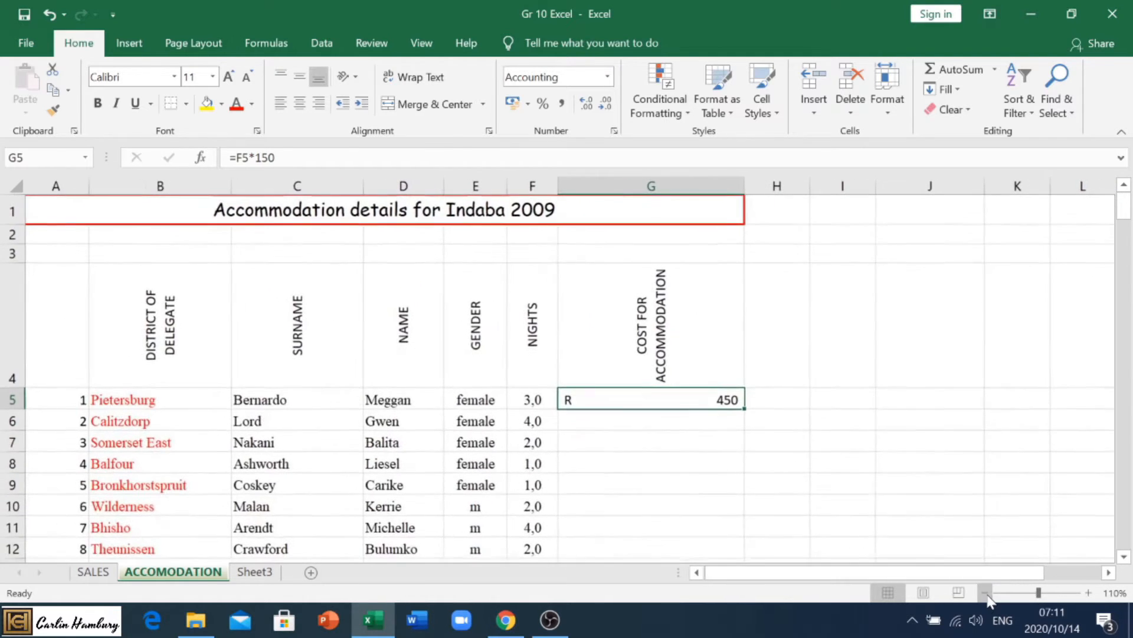
scroll(927, 400, "down", 1)
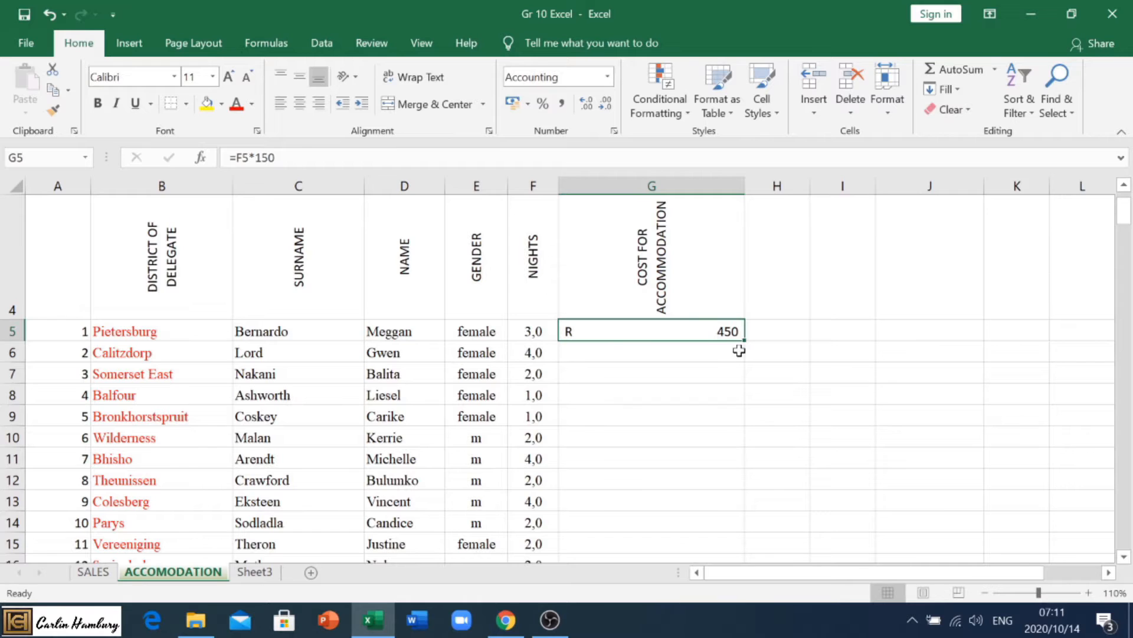
left_click_drag(746, 346, 728, 532)
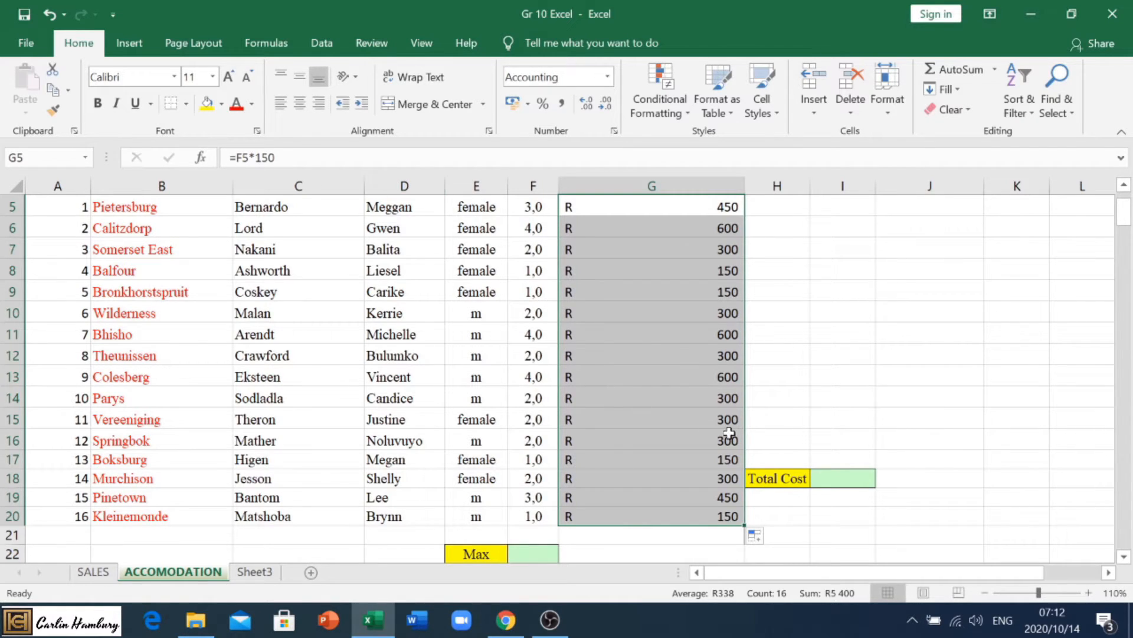
left_click(650, 232)
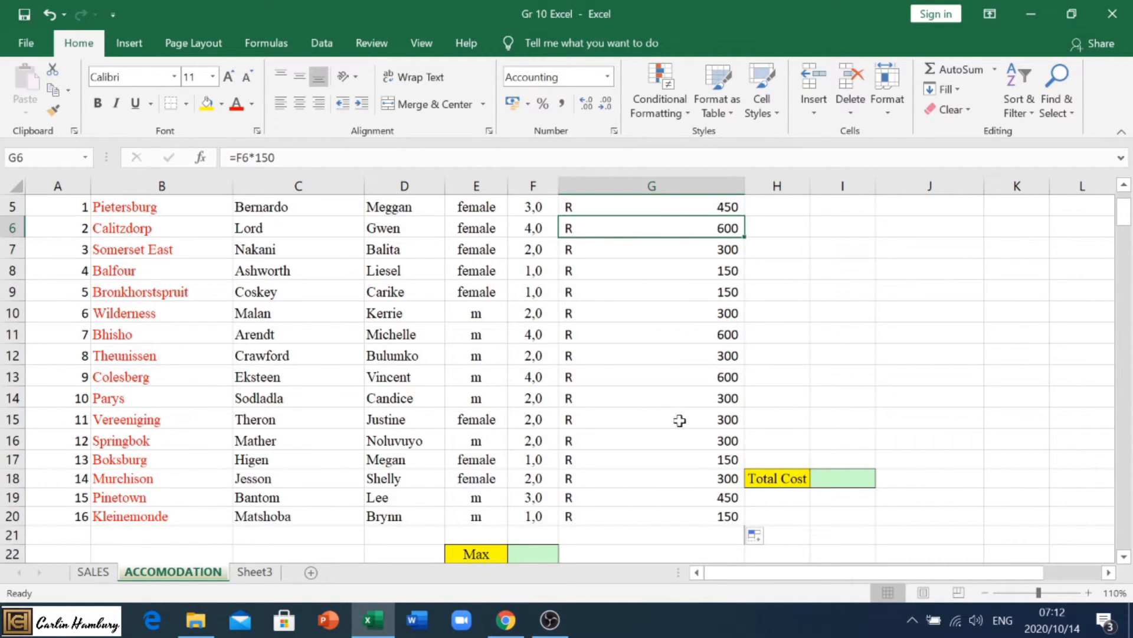
Calculate the total accommodation cost in I18 with the formula =SUM(G5:G20)
left_click(851, 480)
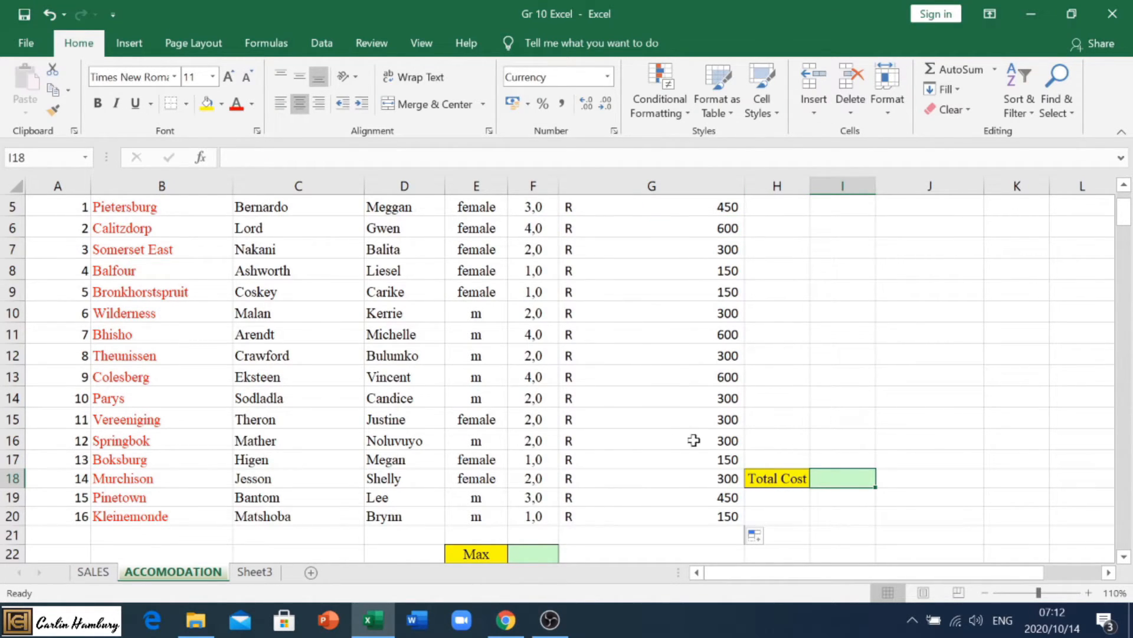
left_click_drag(705, 270, 709, 516)
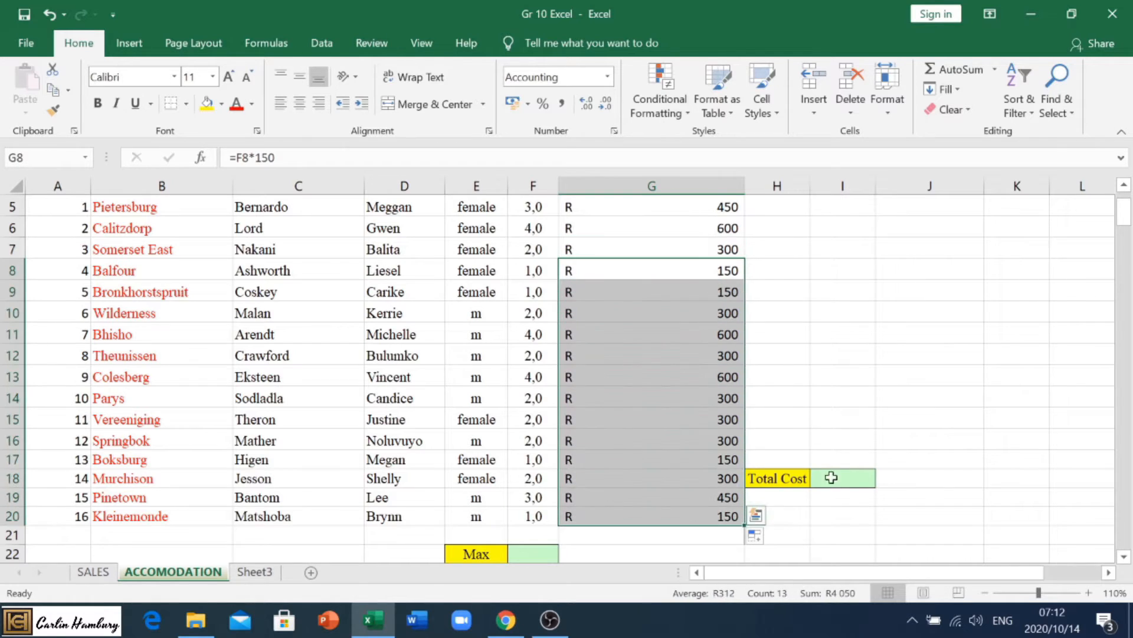
left_click(859, 472)
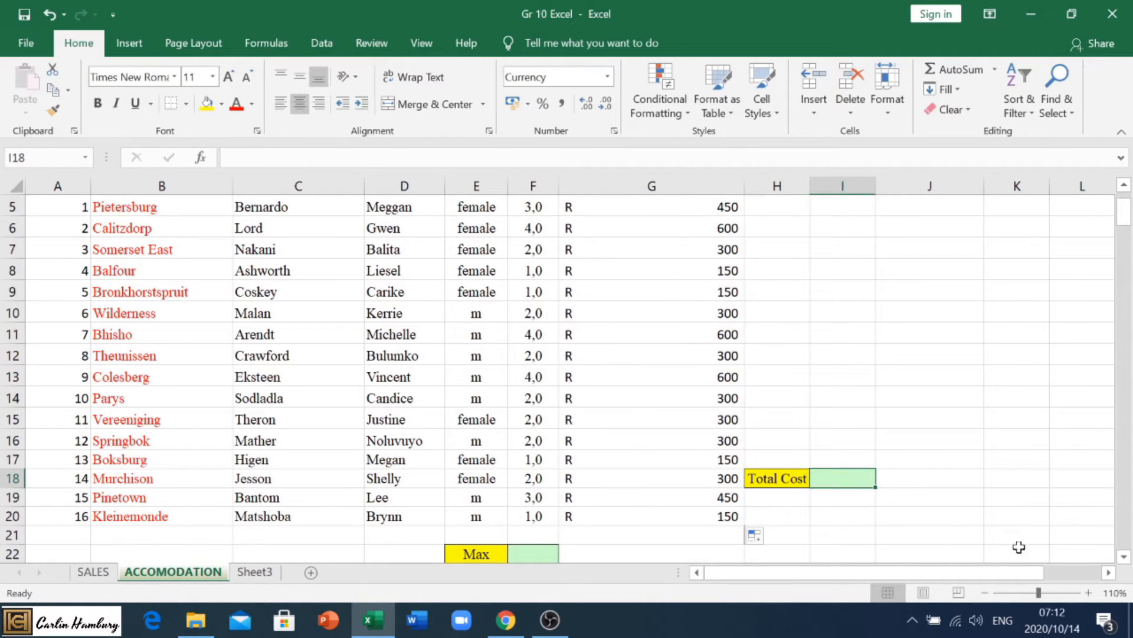
left_click(1088, 593)
left_click(1087, 593)
left_click(1087, 593)
left_click(1088, 592)
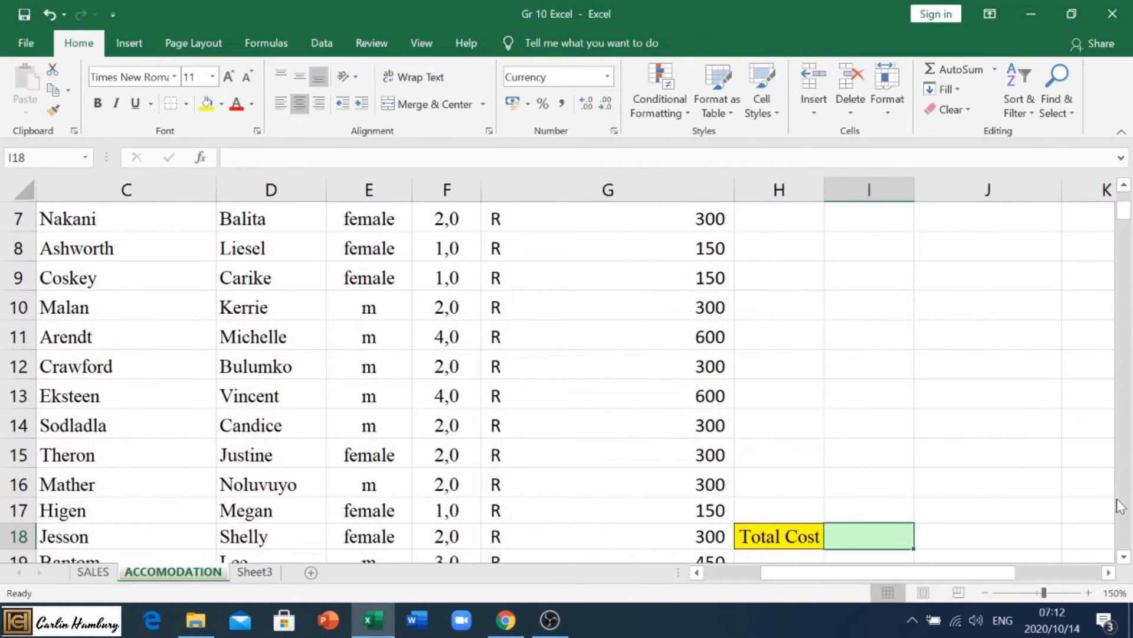
left_click(1124, 556)
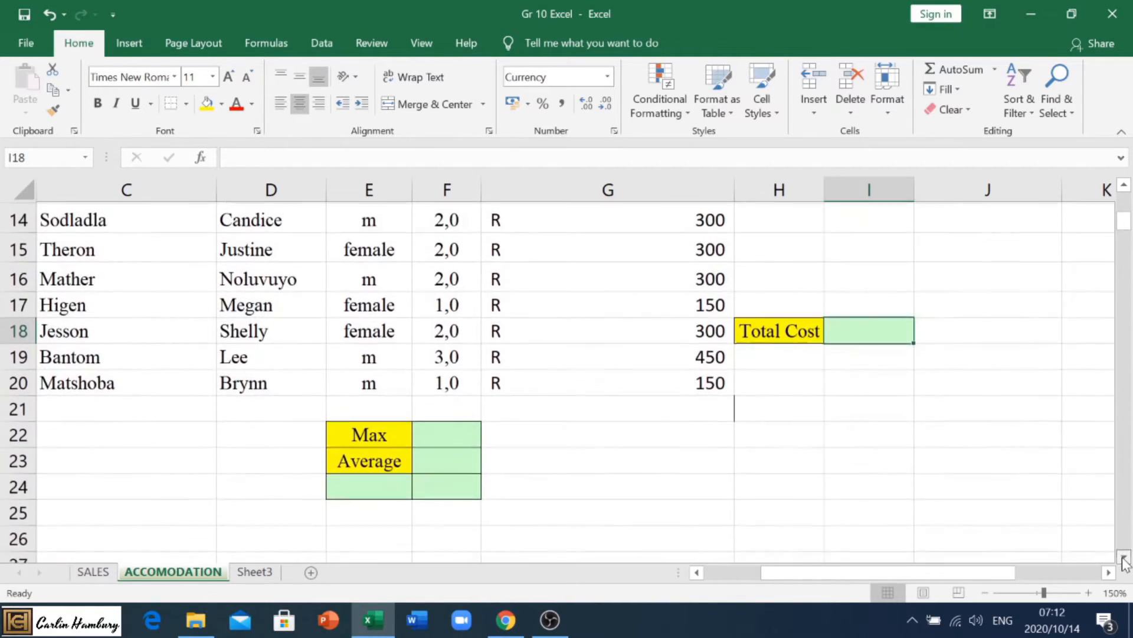
left_click(1124, 558)
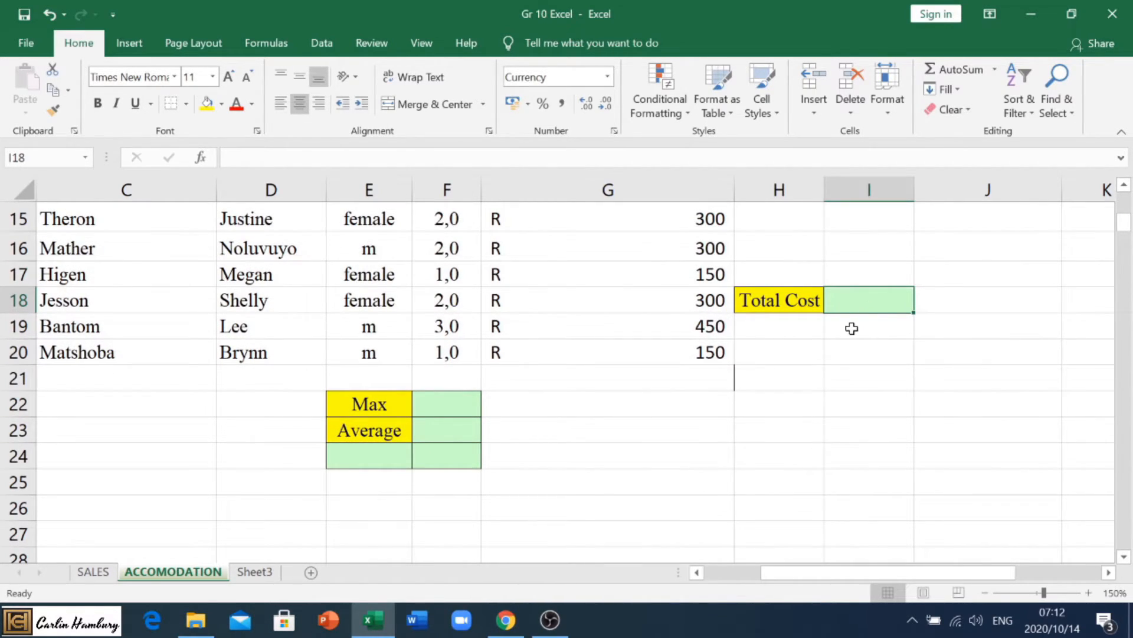
type("=sum(")
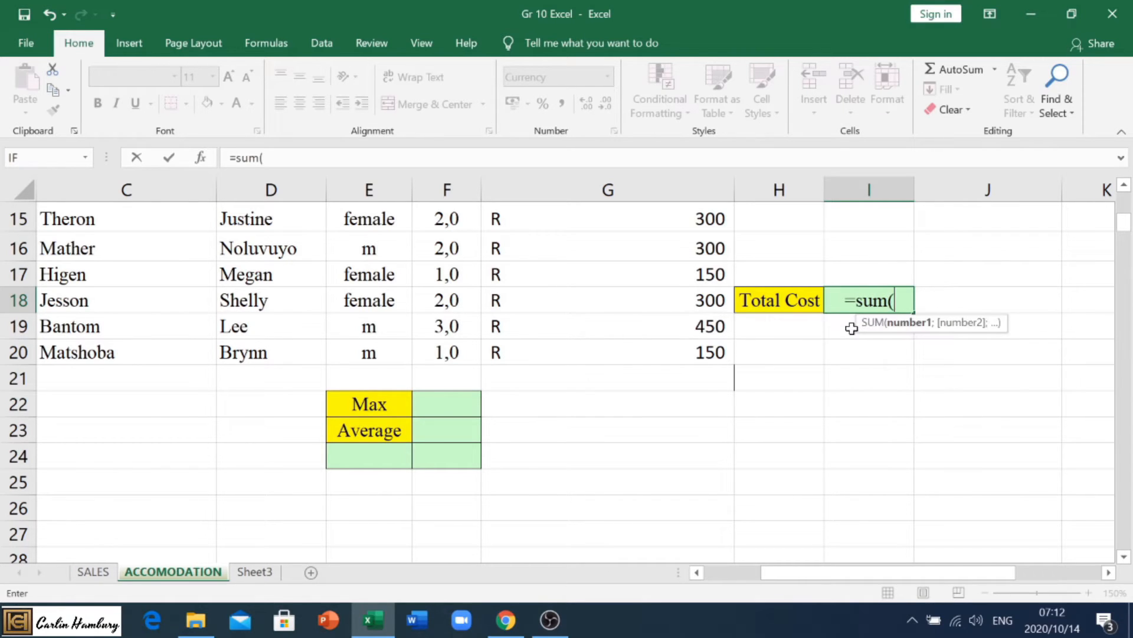
left_click_drag(689, 351, 667, 405)
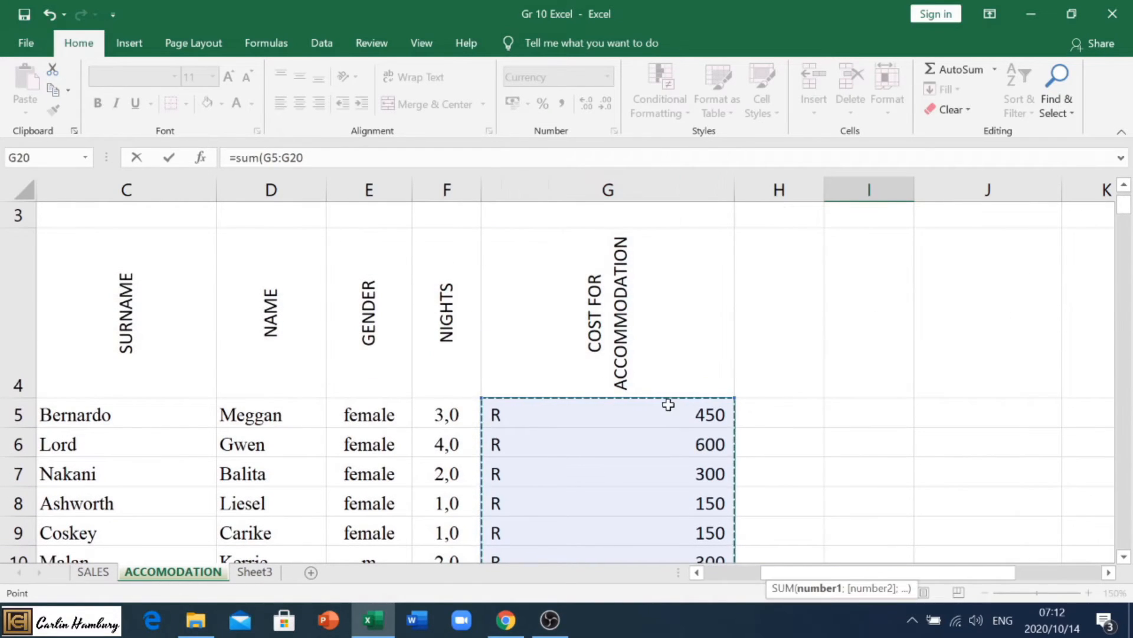
left_click(1124, 558)
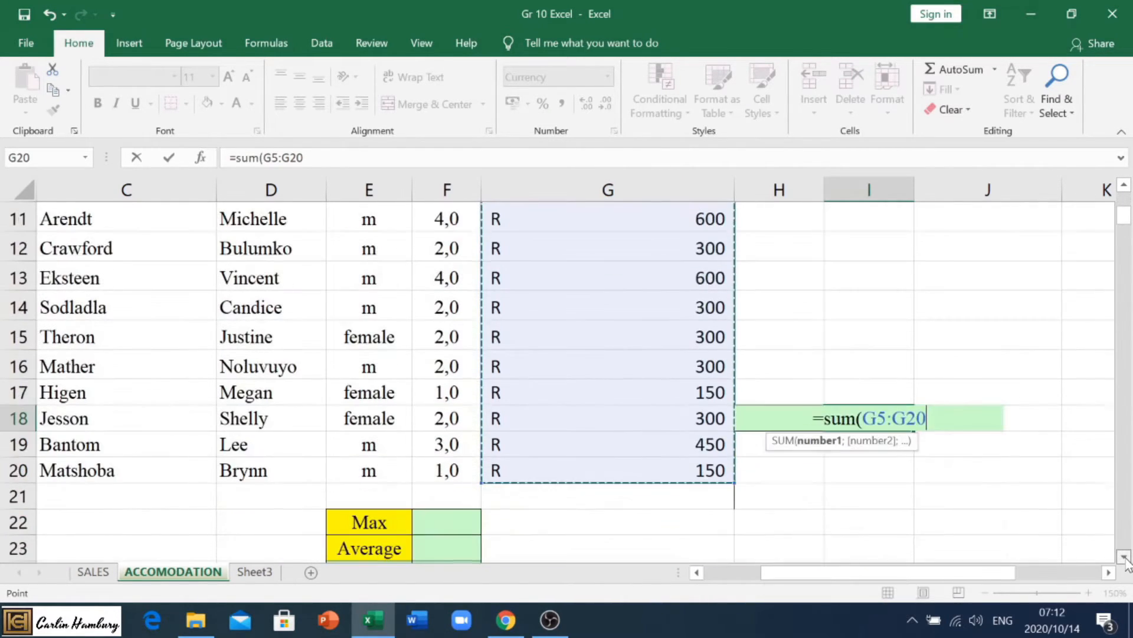
type(")")
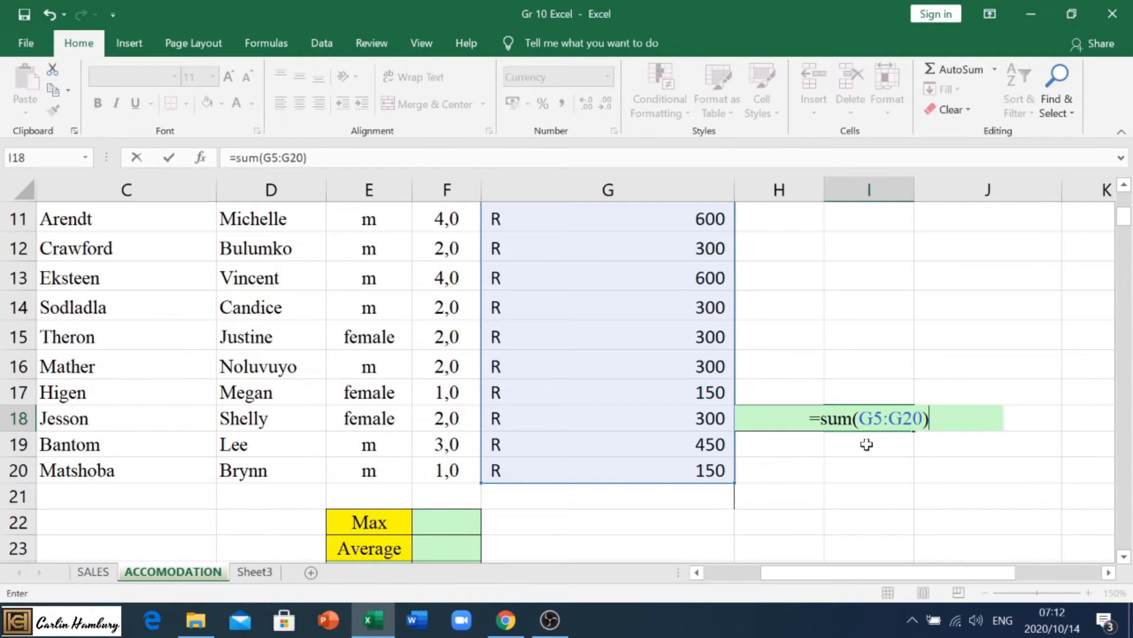
key("Return")
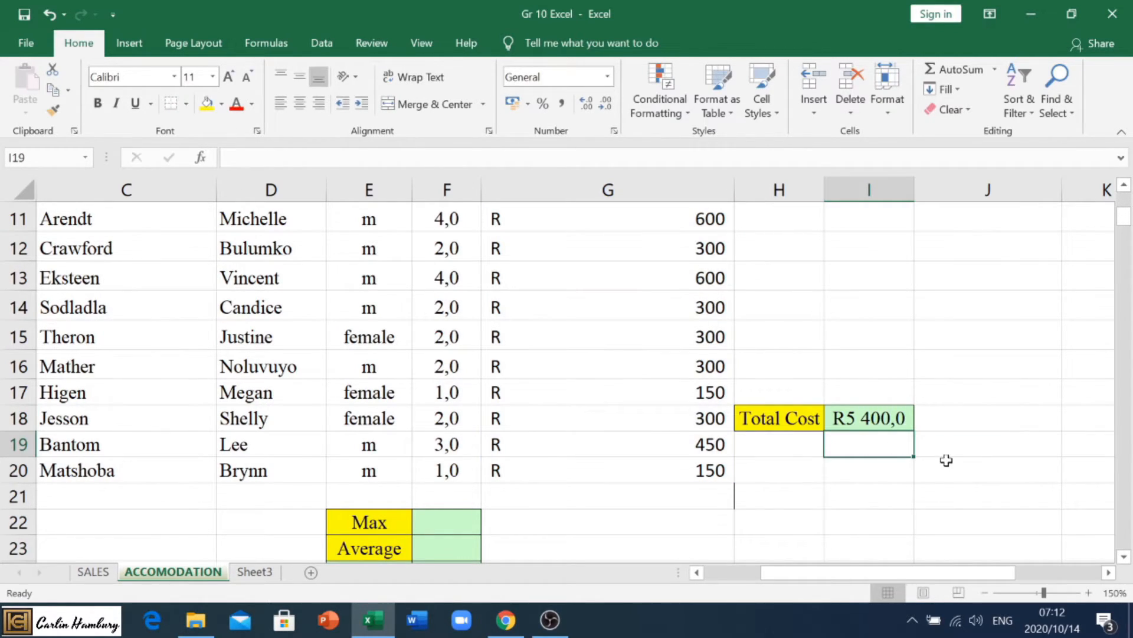
Show the total cost in I18 without decimal places and check its formula
left_click(898, 418)
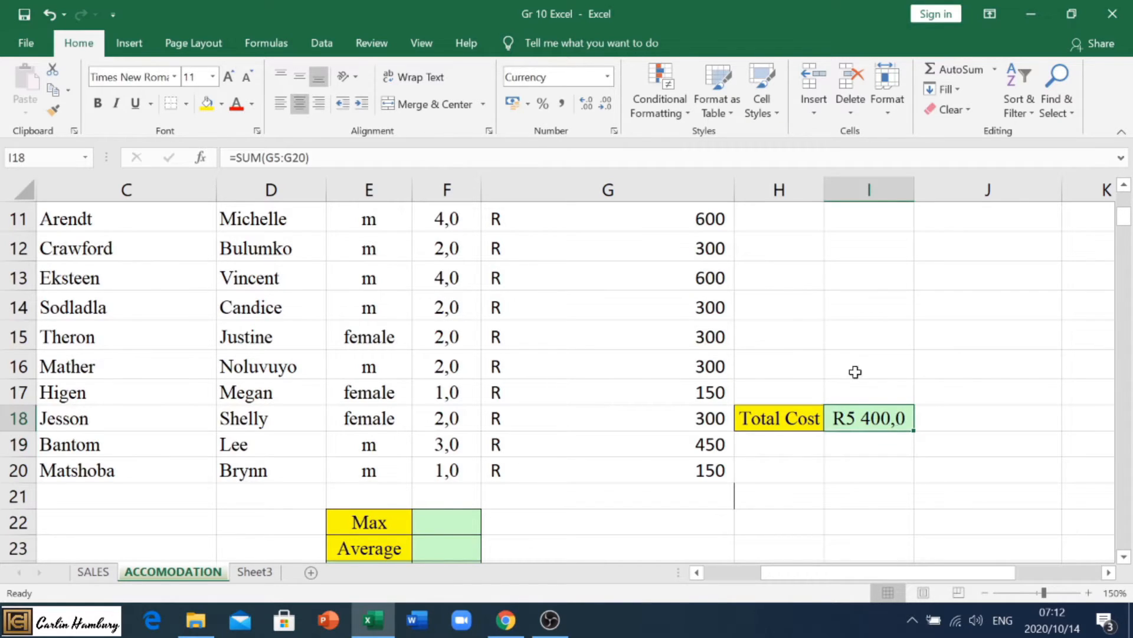
left_click(607, 104)
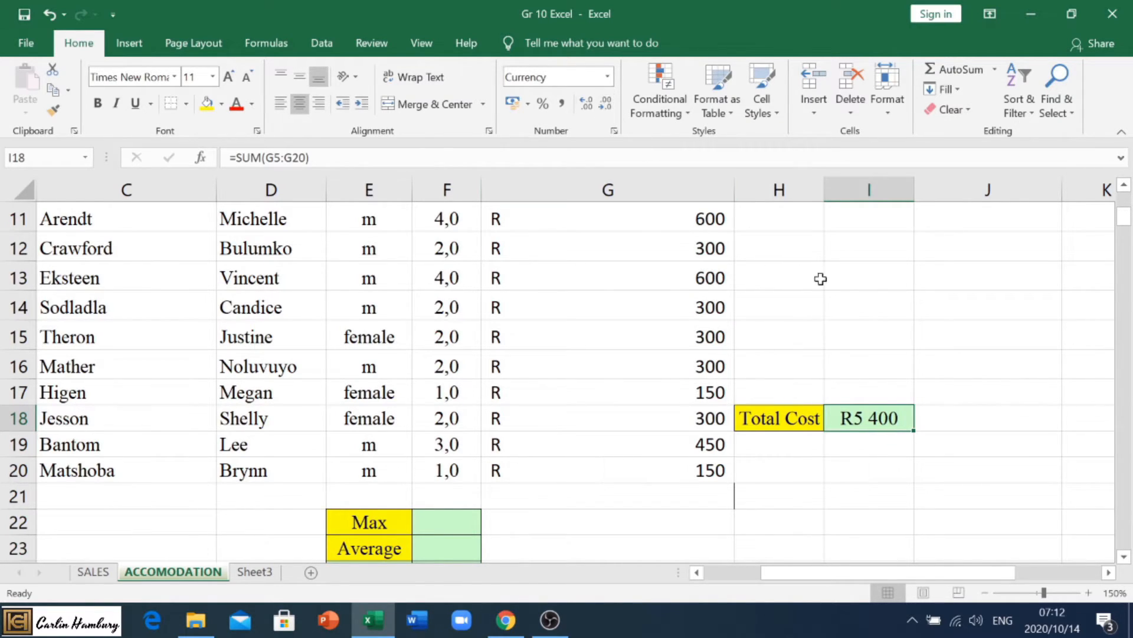
double_click(876, 418)
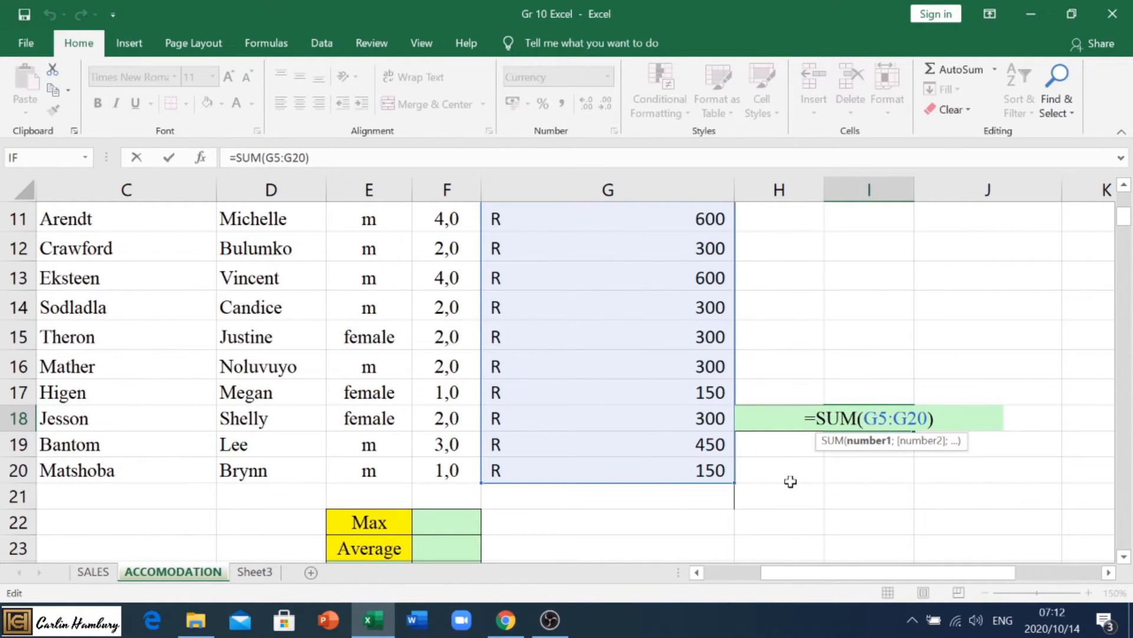
key("Escape")
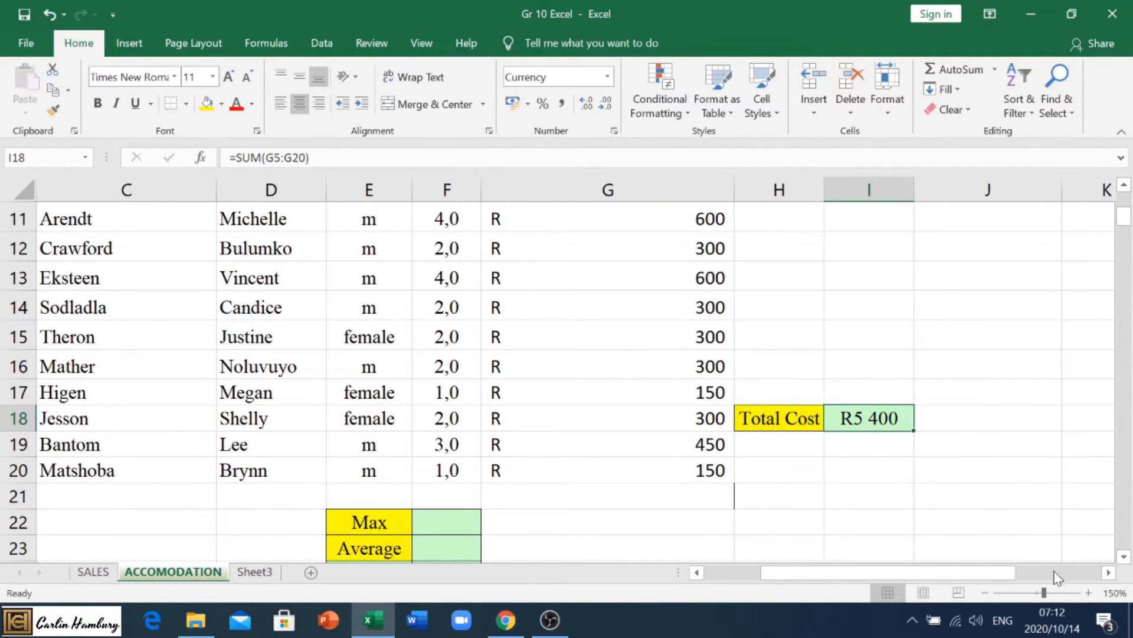
Calculate the maximum number of nights in F22 with the formula =MAX(F5:F20)
left_click(1123, 557)
left_click(1124, 557)
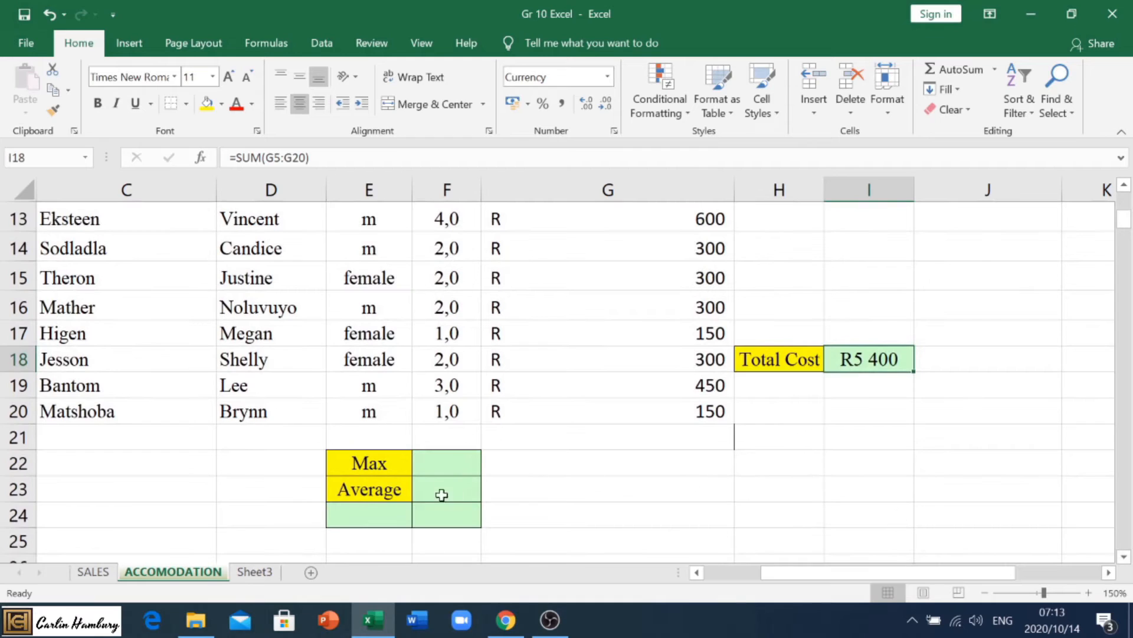
left_click(429, 468)
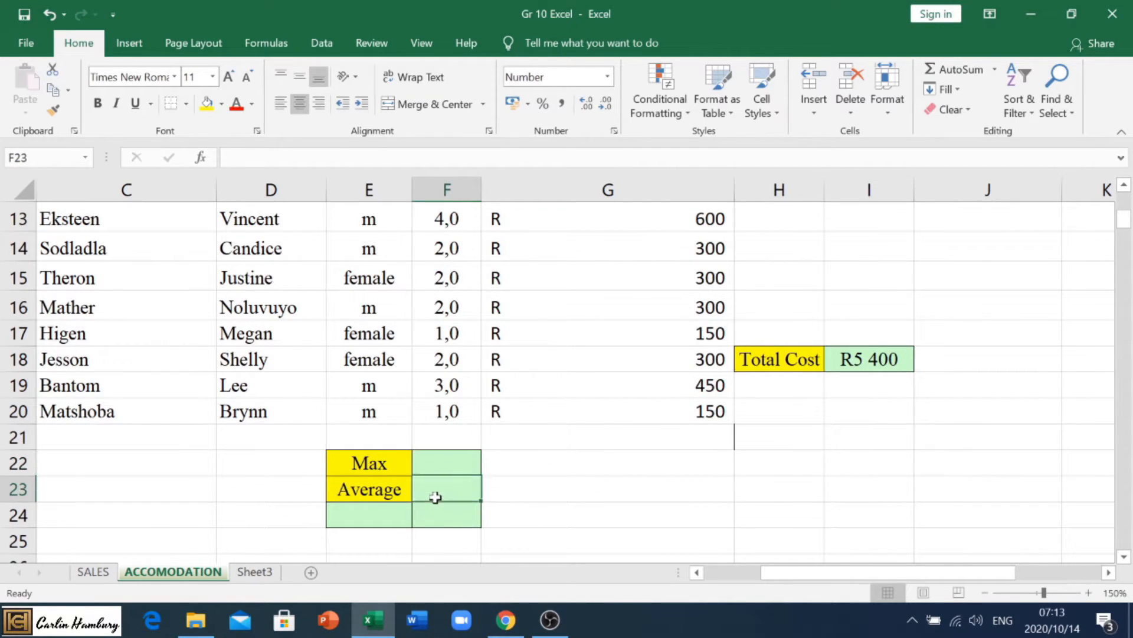
left_click(451, 468)
type("=max")
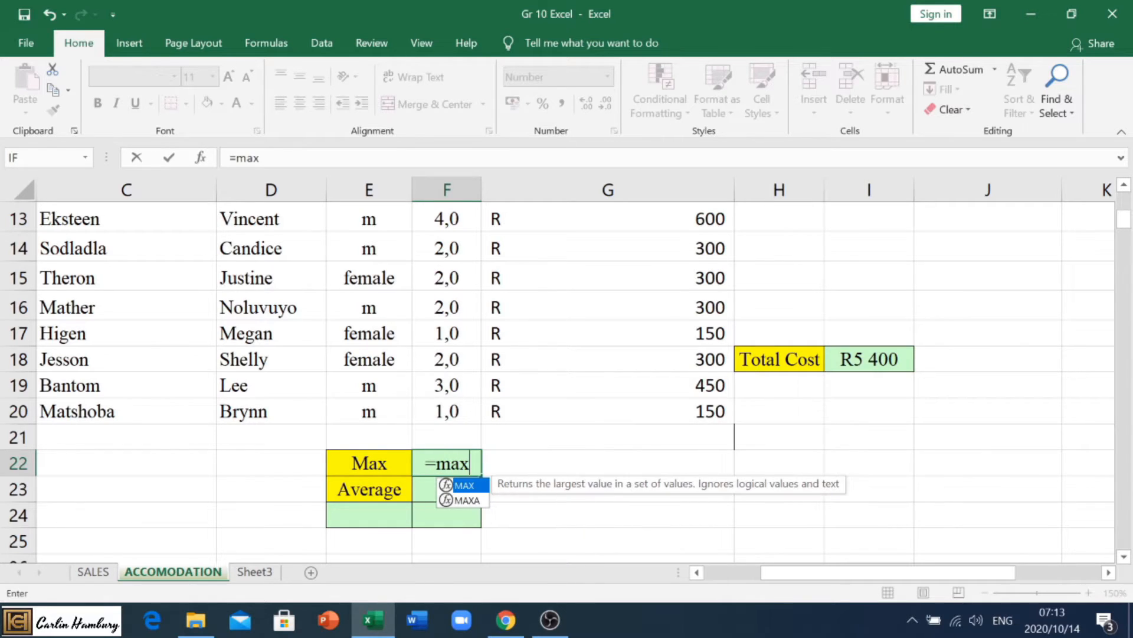
type("(")
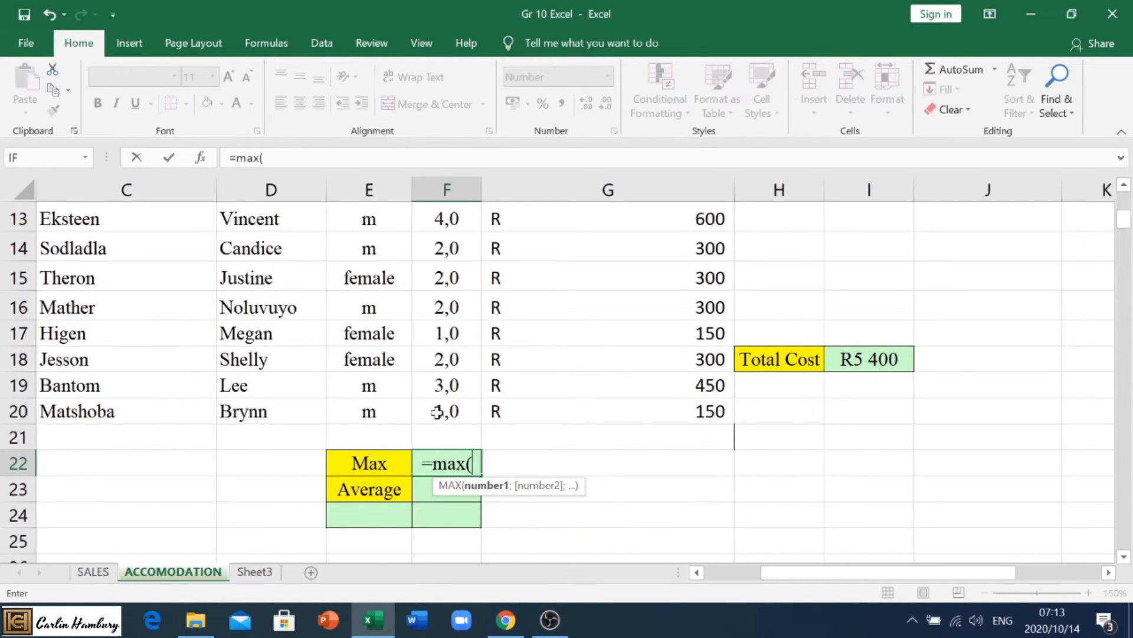
mouse_move(450, 410)
left_mouse_down()
mouse_move(450, 190)
mouse_move(440, 416)
left_mouse_up()
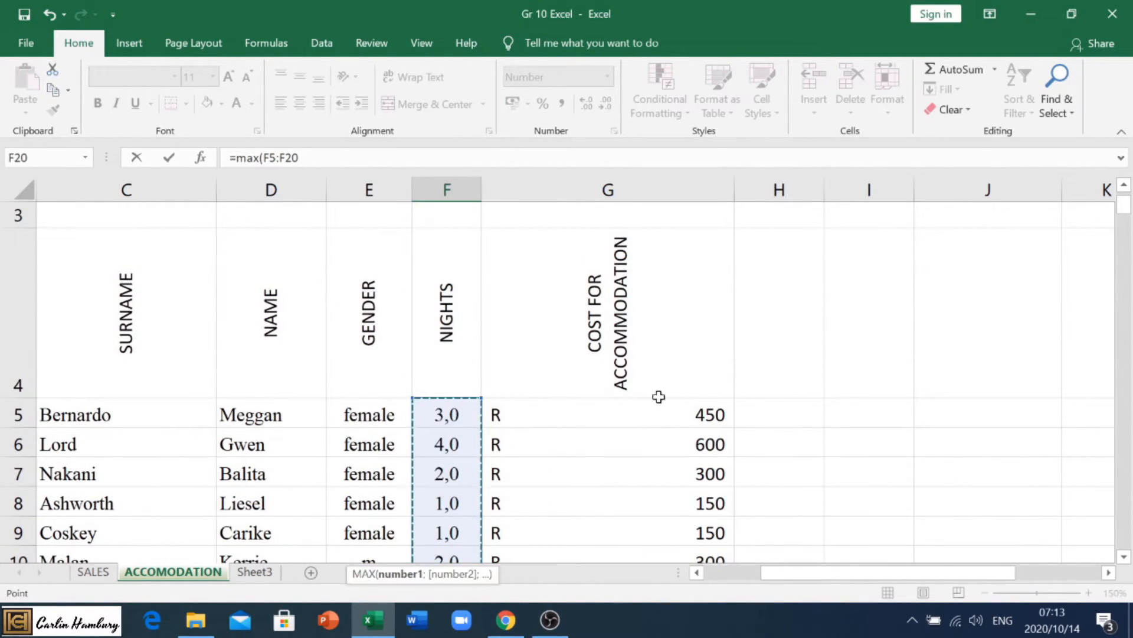
left_click(1126, 558)
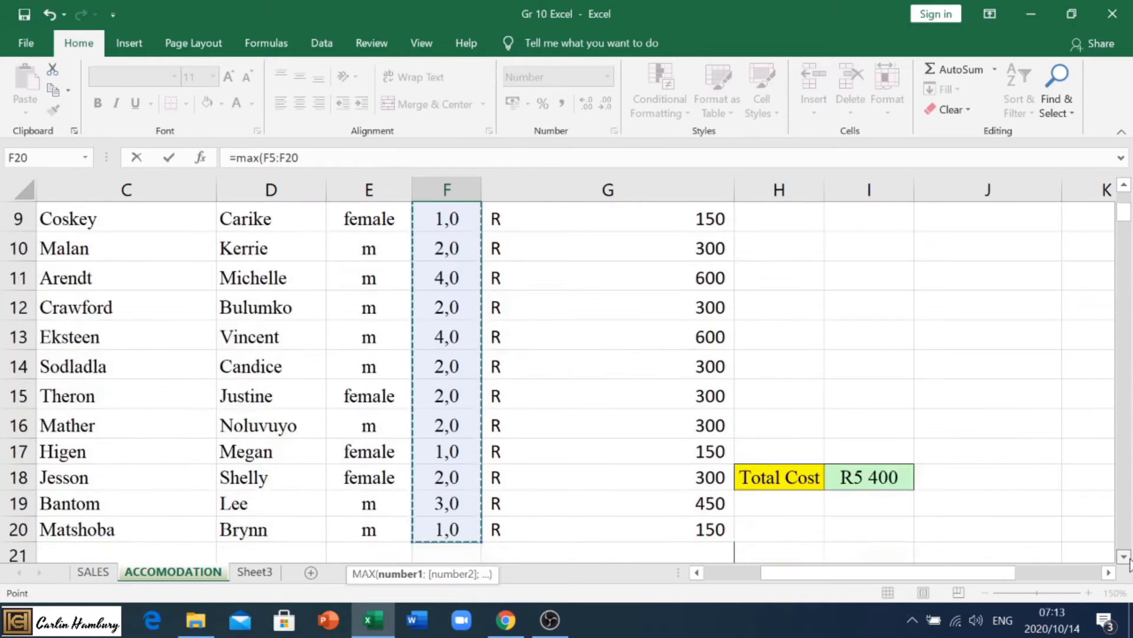
left_click(1128, 558)
left_click(1128, 558)
left_click(1128, 557)
left_click(1128, 558)
type(")")
key("Return")
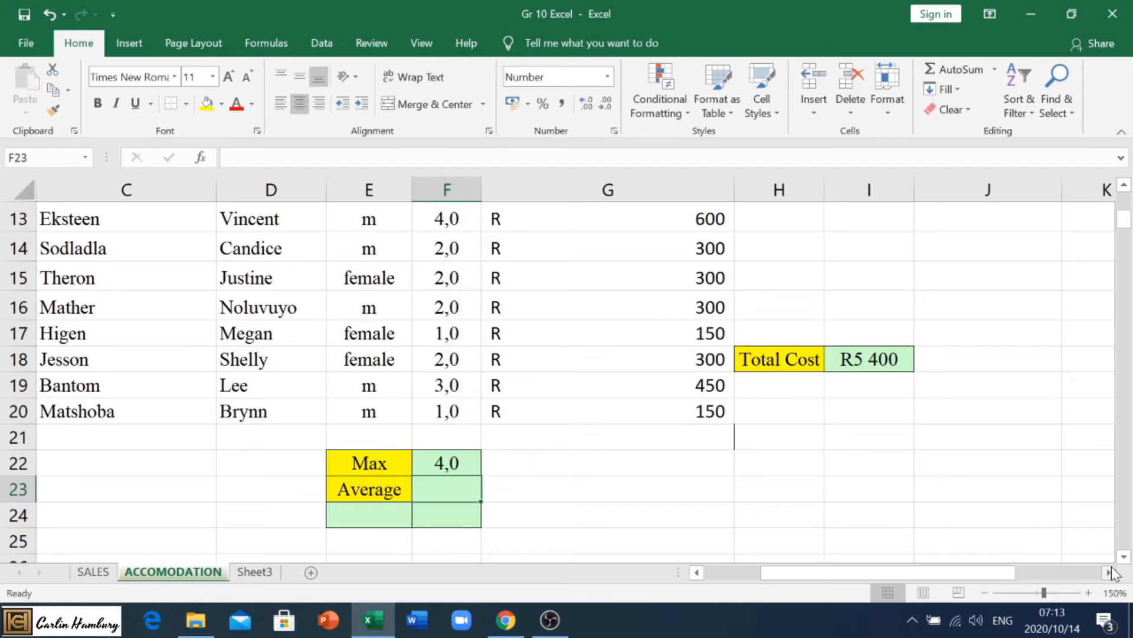
Check the formula of the maximum in F22 and remove the decimal place from its value
double_click(428, 466)
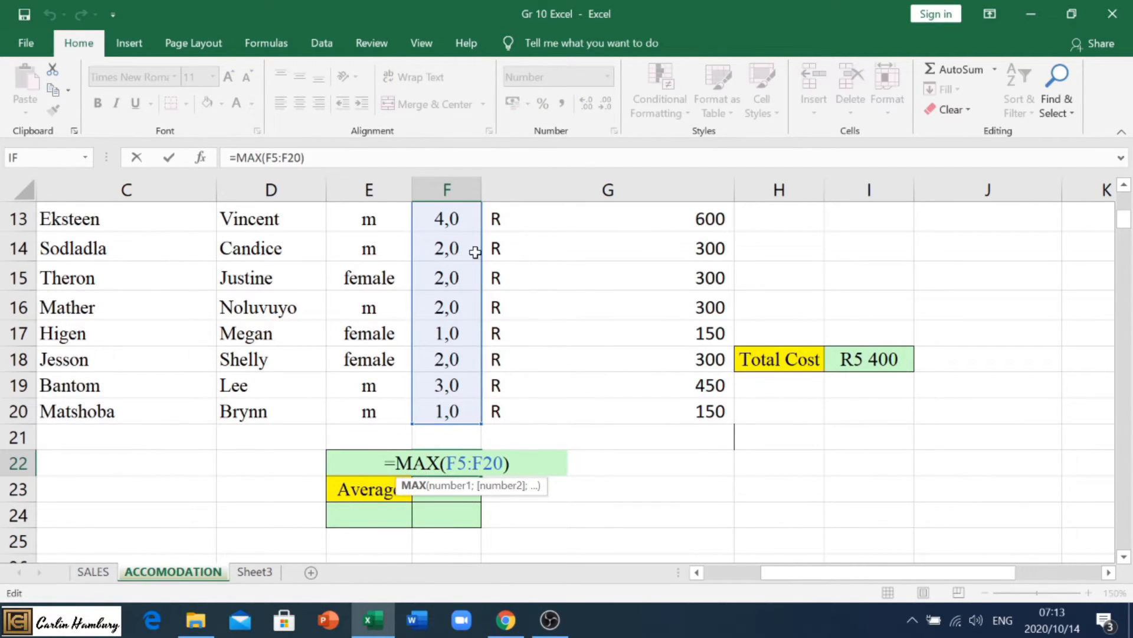
key("Escape")
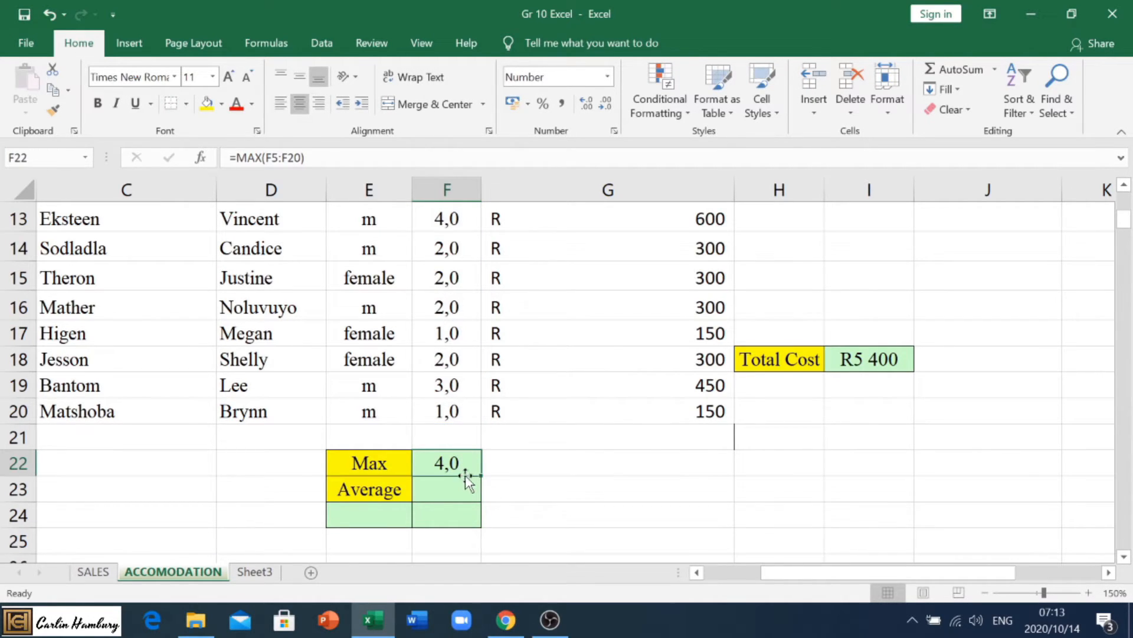
left_click(605, 107)
Calculate the average number of nights in F23 with the formula =AVERAGE(F5:F20)
left_click(459, 488)
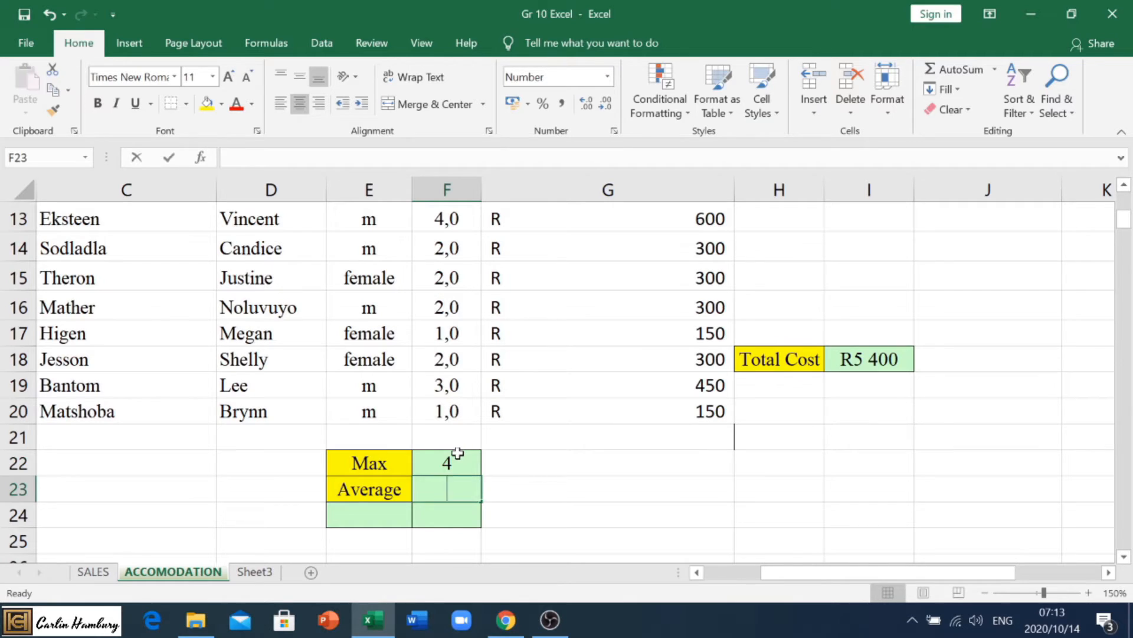
type("=avera")
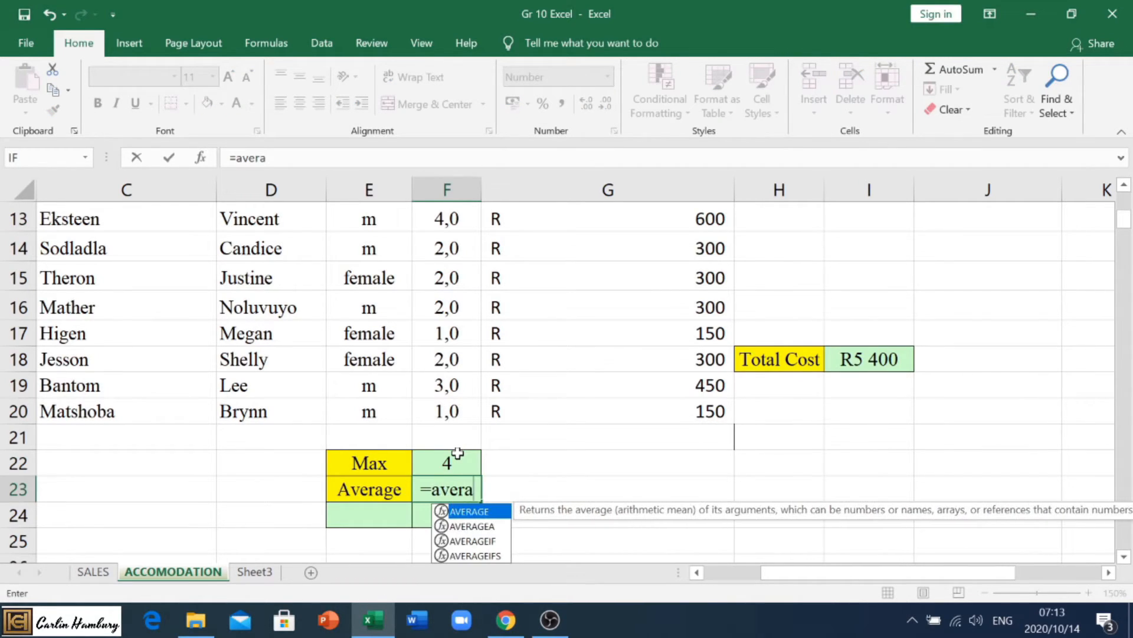
type("ge(")
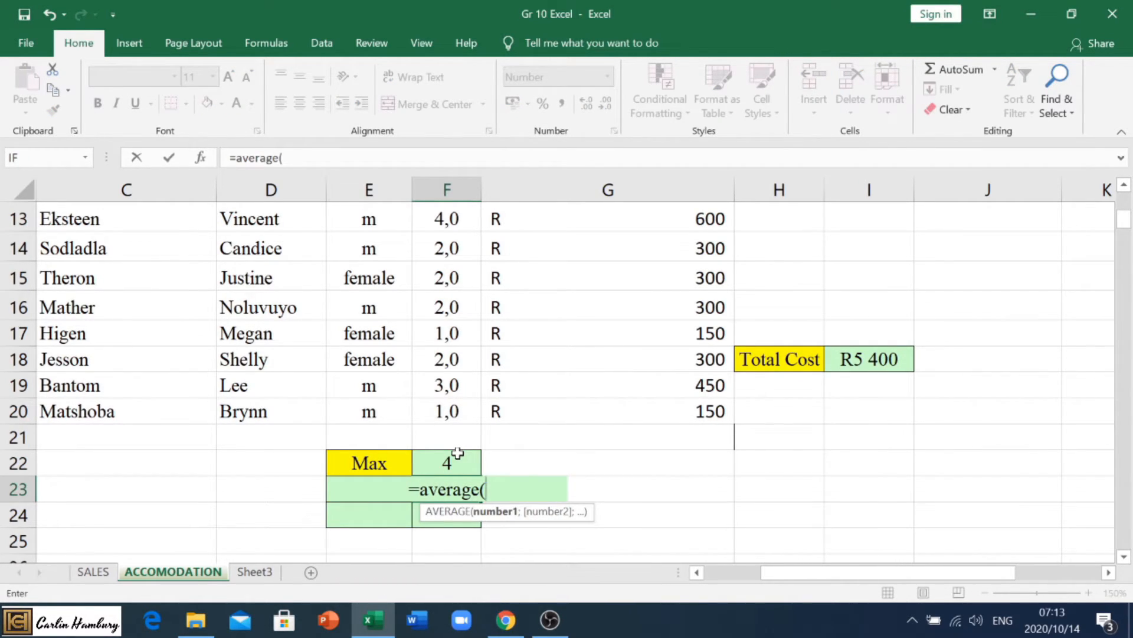
mouse_move(447, 412)
left_mouse_down()
mouse_move(452, 181)
mouse_move(452, 412)
left_mouse_up()
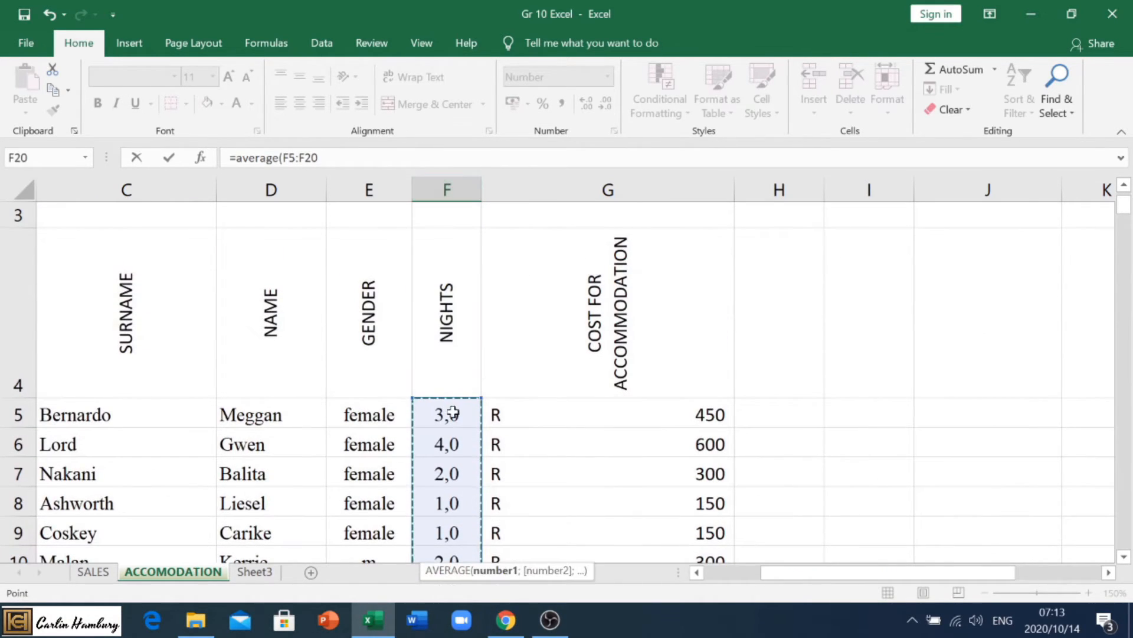
scroll(585, 418, "down", 1)
left_click(1124, 558)
scroll(1124, 564, "down", 2)
type(")")
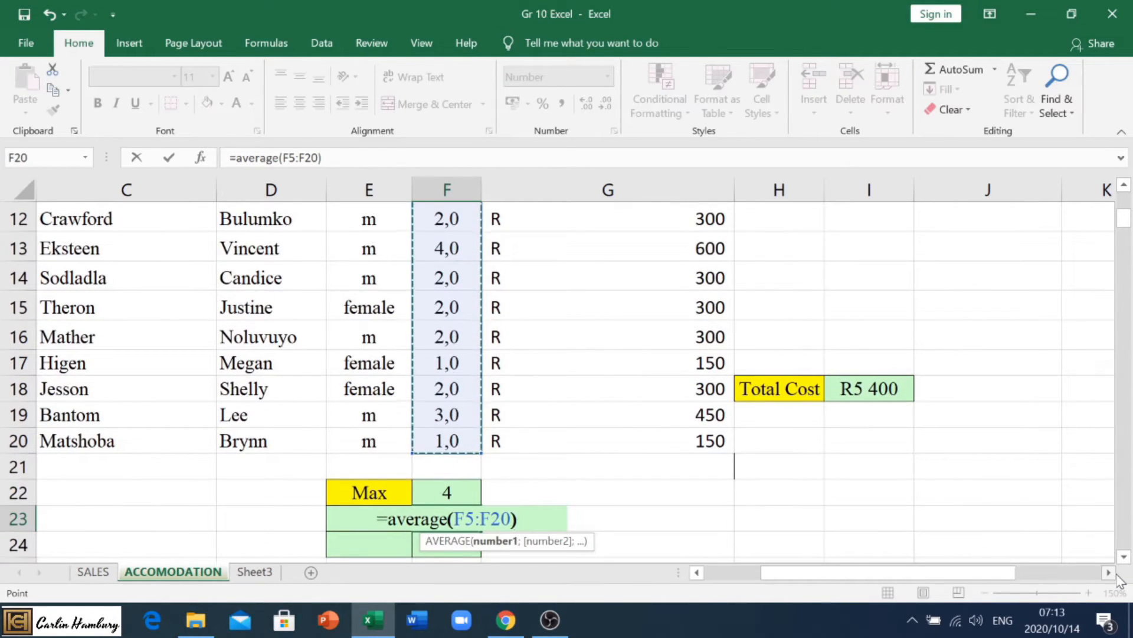
key("Return")
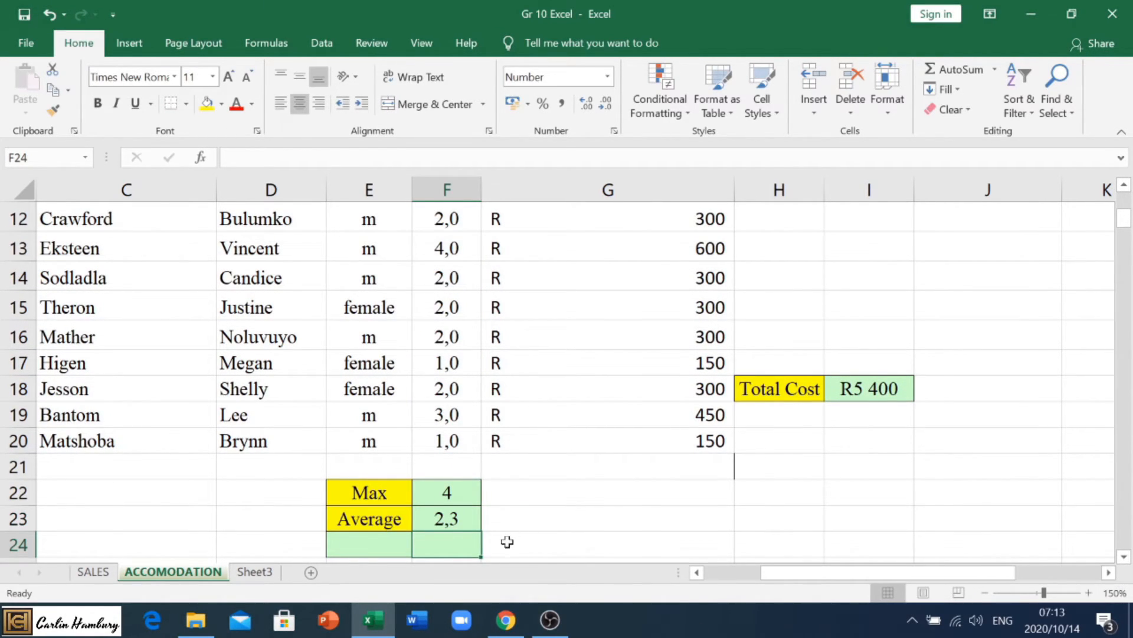
left_click_drag(616, 257, 616, 438)
left_click(872, 397)
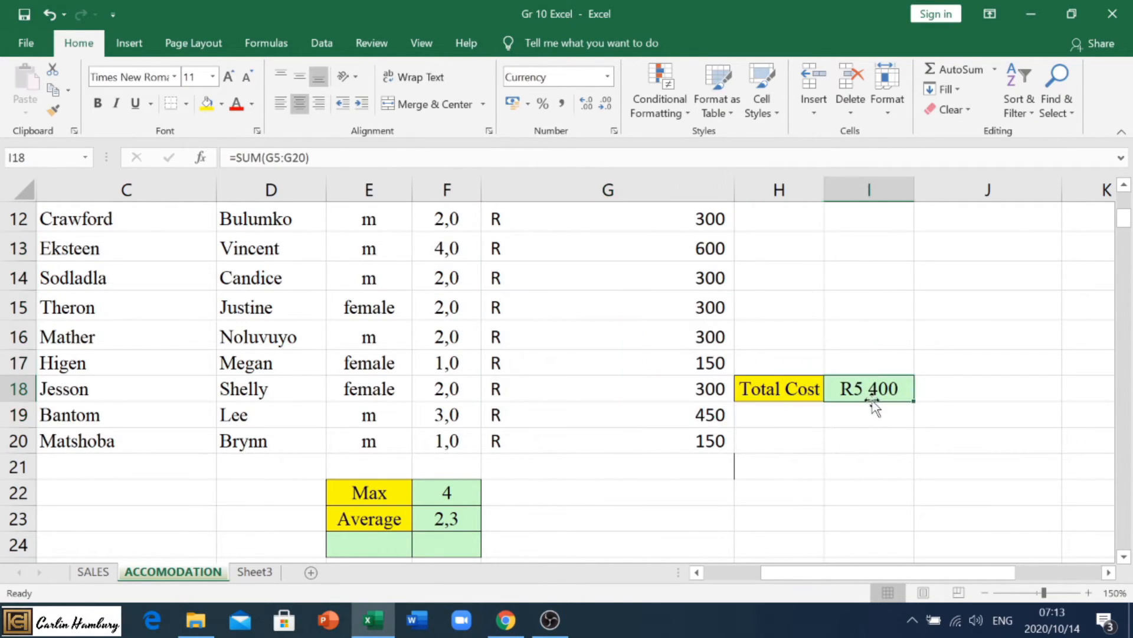
Check the formulas of the maximum in F22 and the average in F23, and look over the whole ACCOMODATION sheet
left_click(436, 496)
left_click(434, 519)
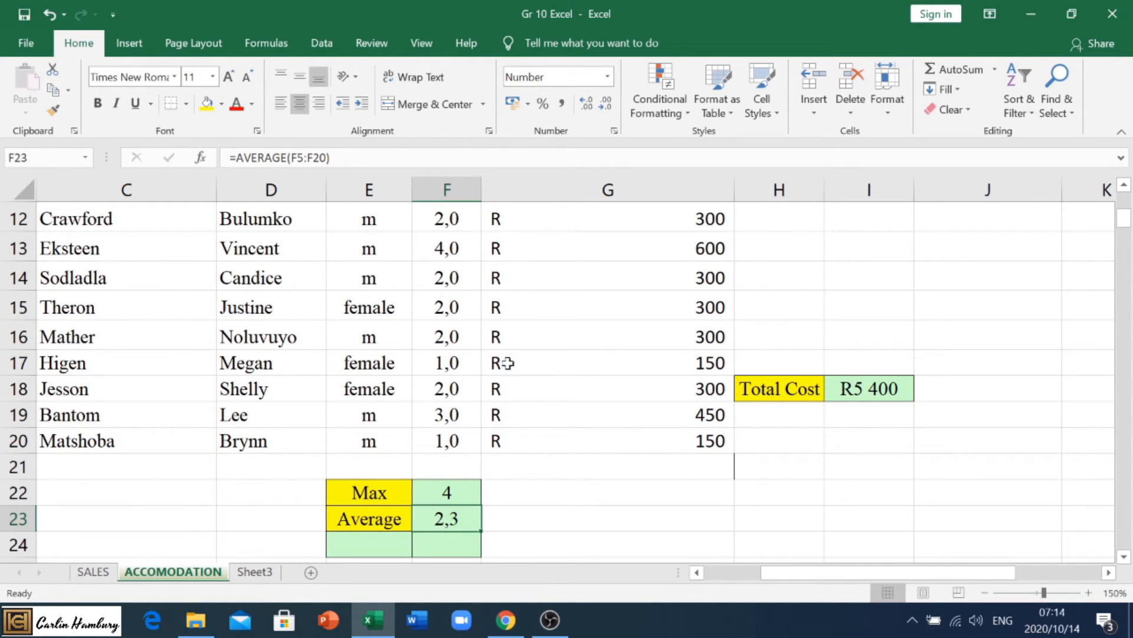
left_click(984, 593)
left_click(984, 593)
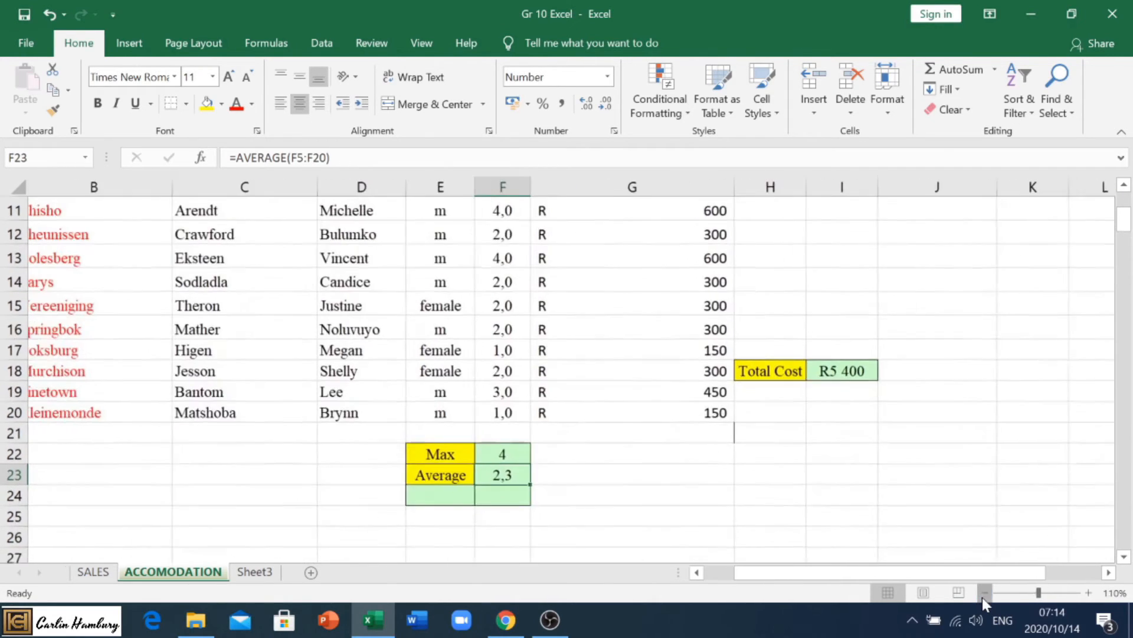
left_click(984, 593)
left_click(984, 592)
left_click(984, 592)
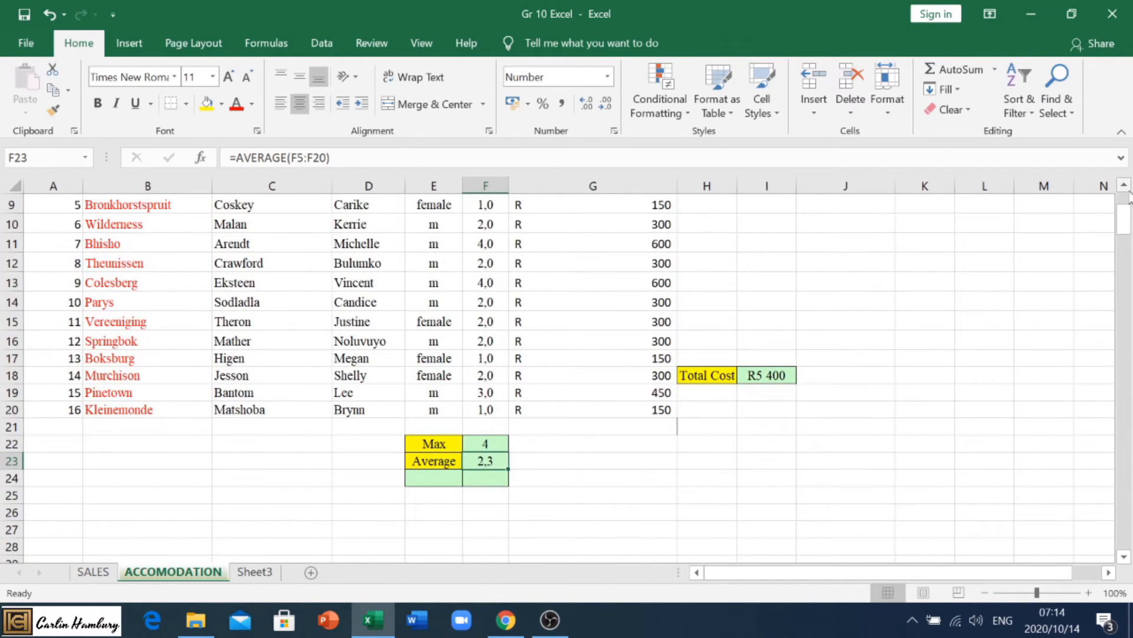
scroll(1128, 198, "up", 3)
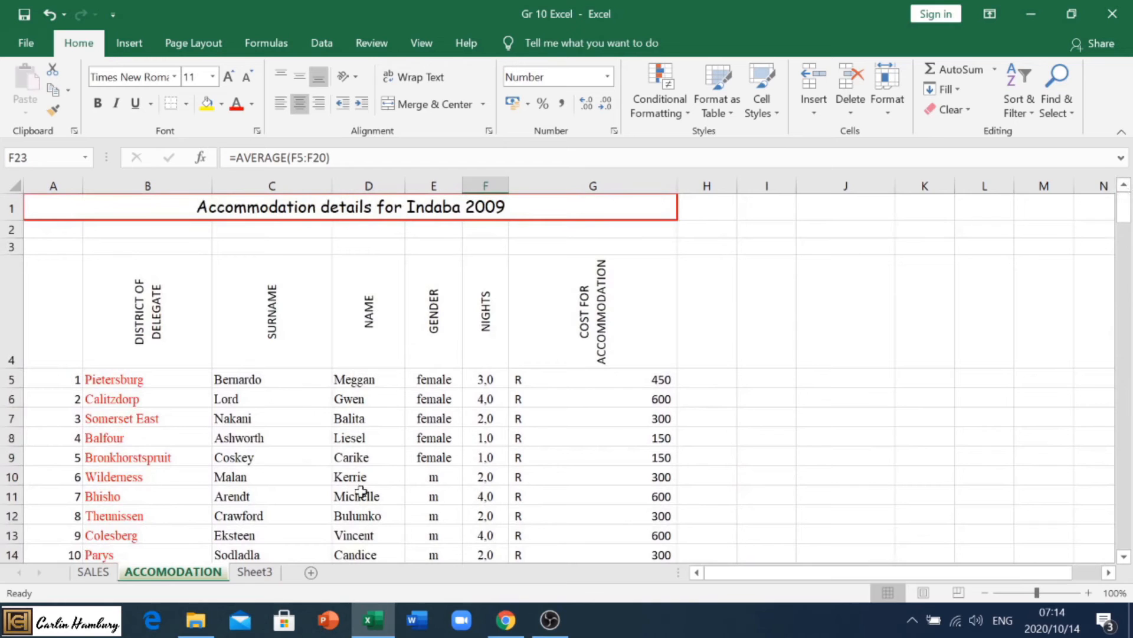
Examine the formulas behind the Total in B15 and the Average in B16 on the SALES sheet
left_click(102, 574)
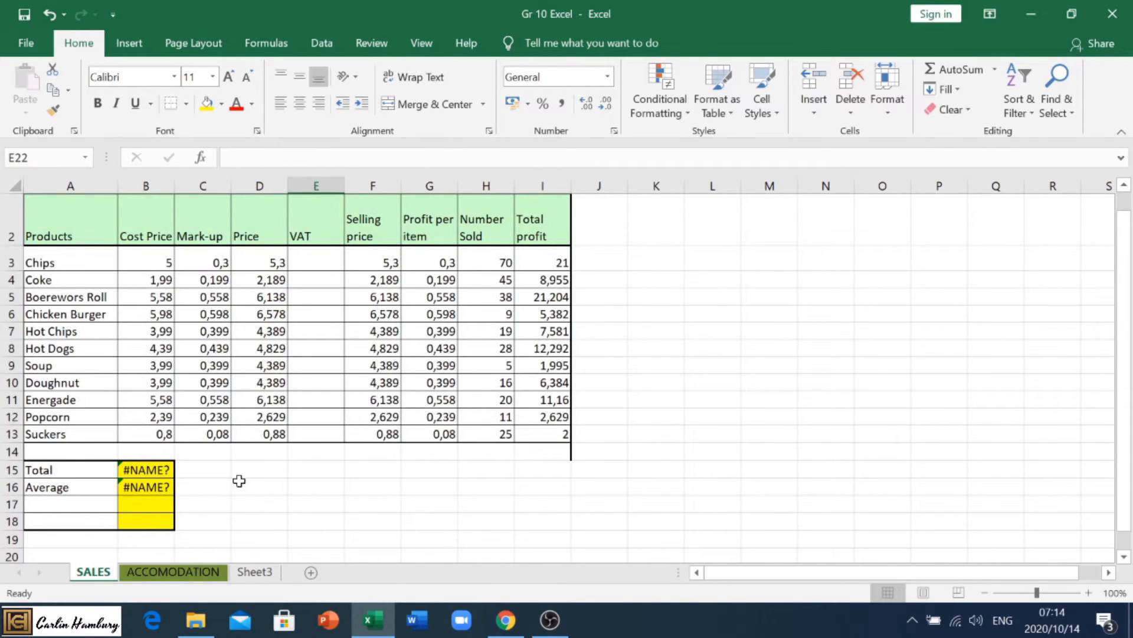
left_click(1089, 592)
left_click(1089, 592)
left_click(1089, 592)
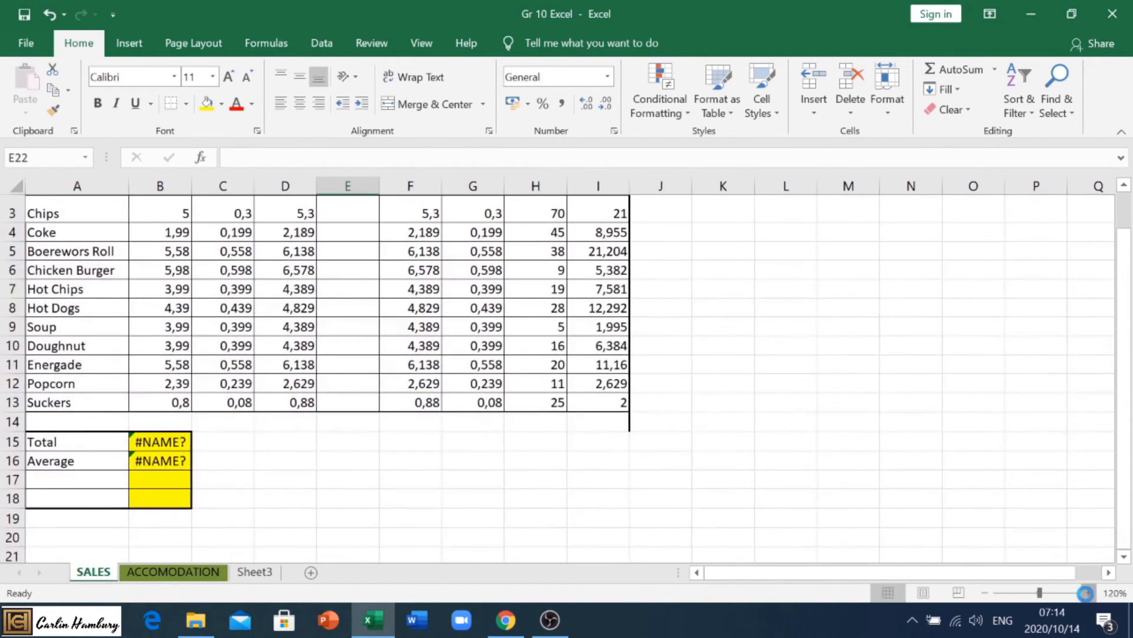
left_click(1089, 592)
left_click(1089, 592)
left_click_drag(841, 571, 754, 577)
left_click(245, 468)
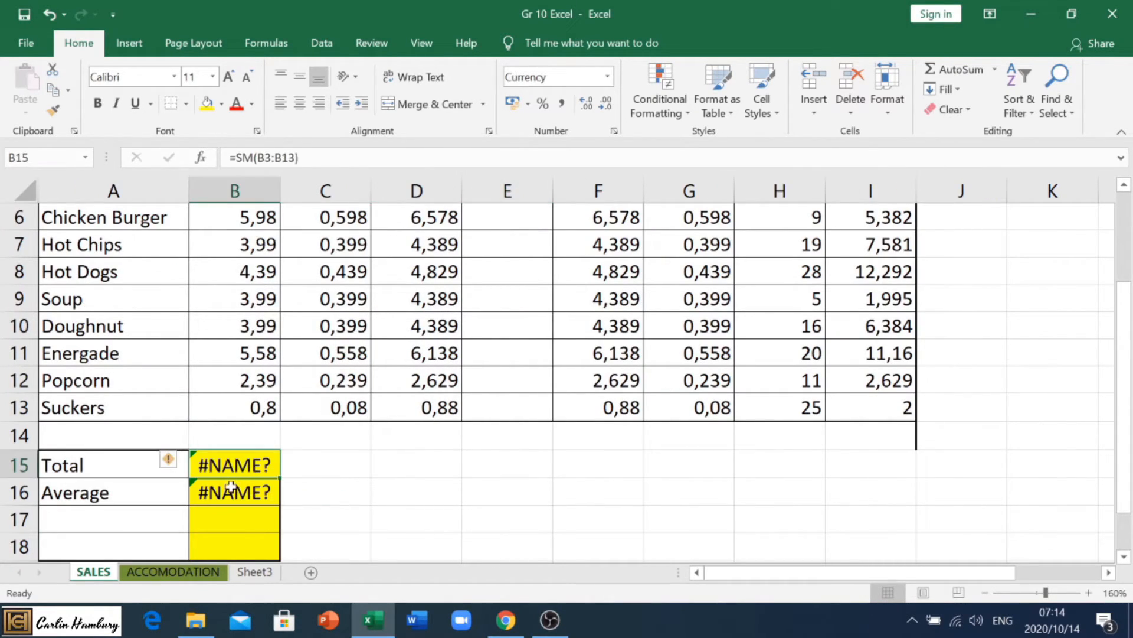
left_click(232, 491)
left_click(230, 468)
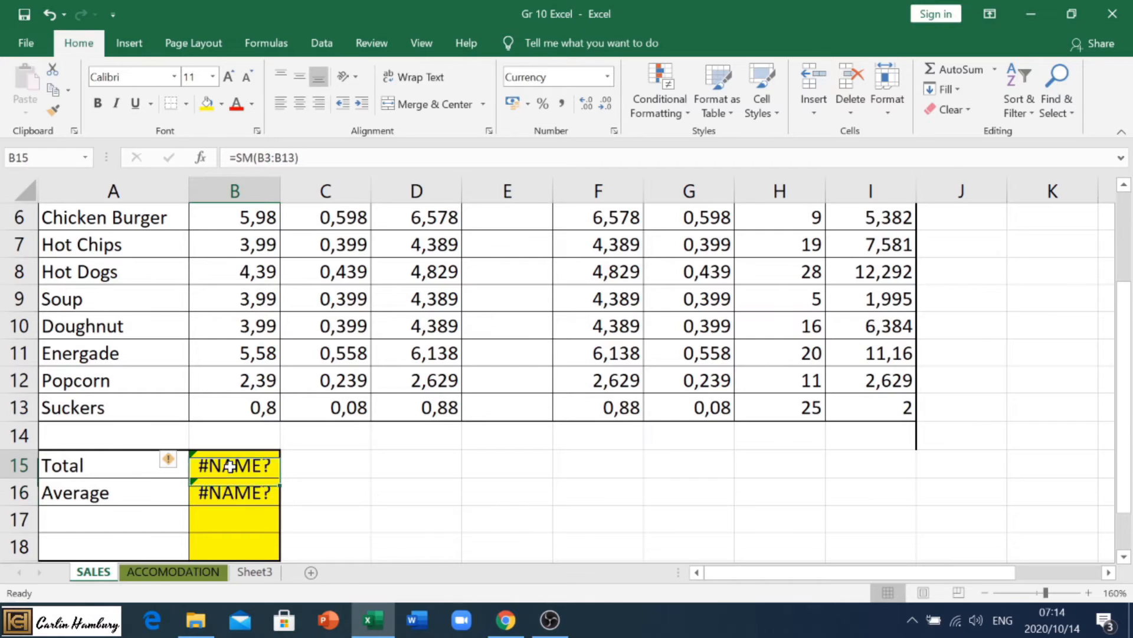
double_click(230, 466)
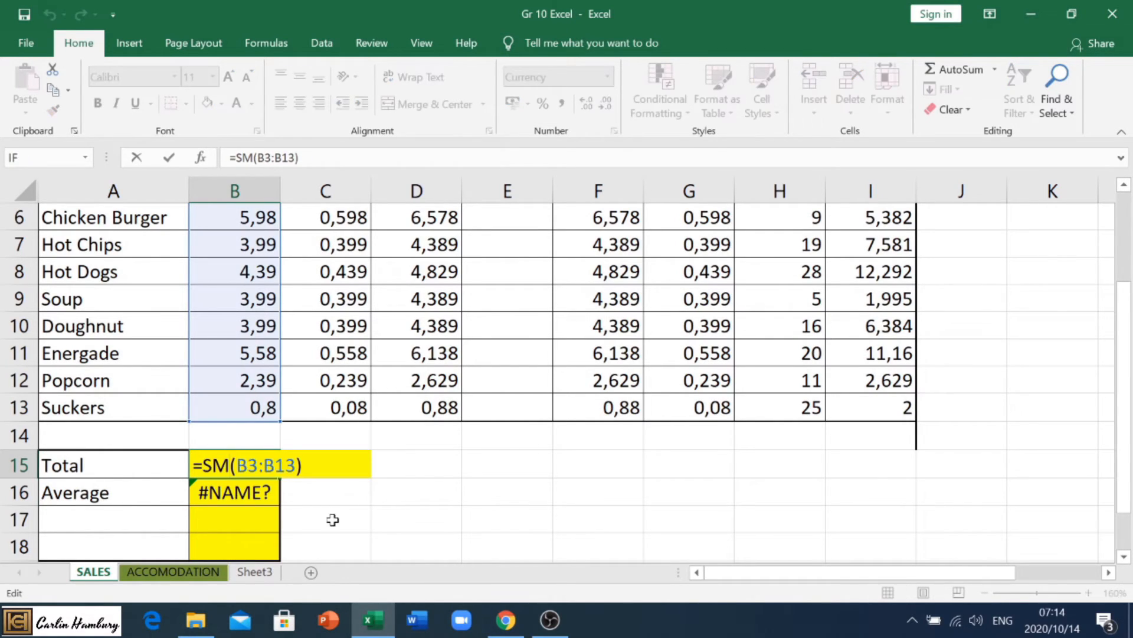
double_click(248, 492)
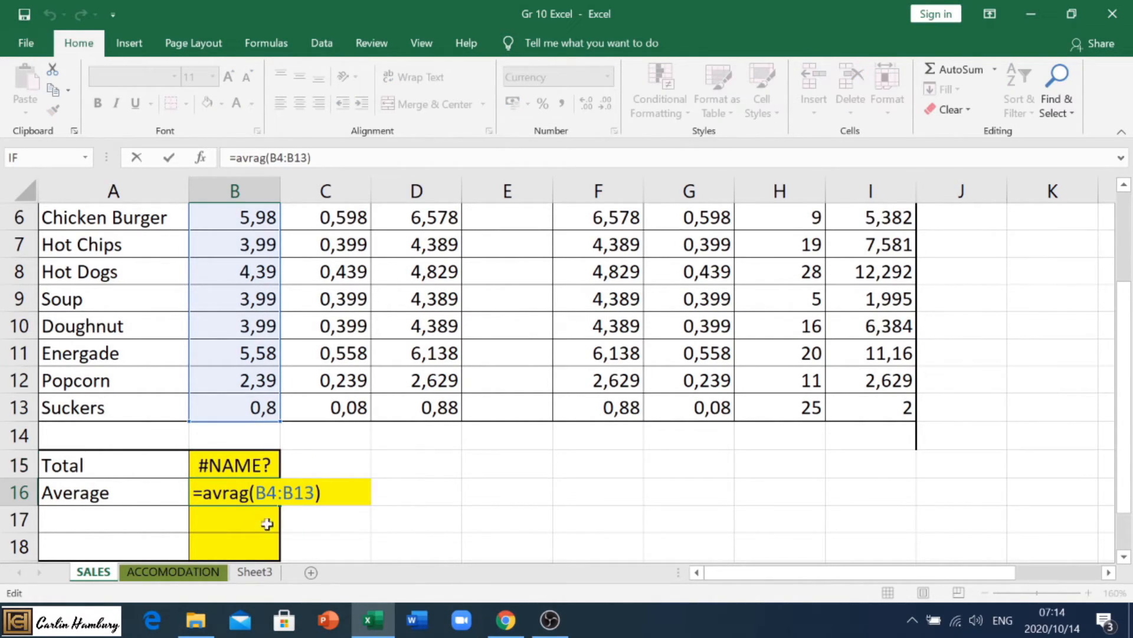
Correct the misspelled function of the Total in B15 so the formula reads =SUM(B3:B13)
left_click(235, 464)
double_click(235, 464)
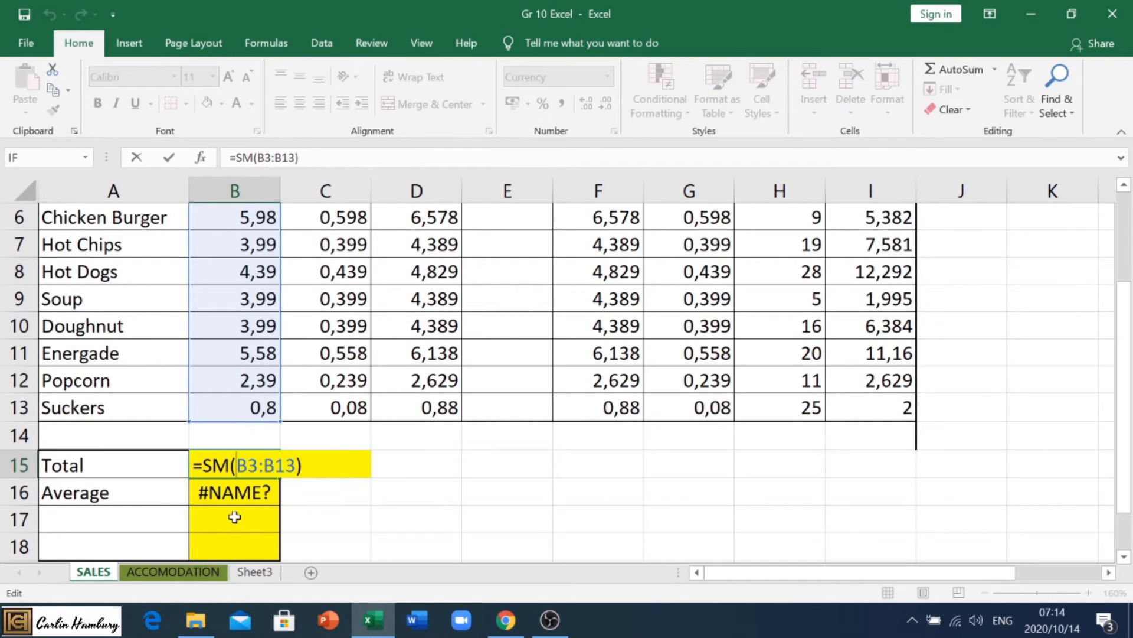
key("Left")
type("U")
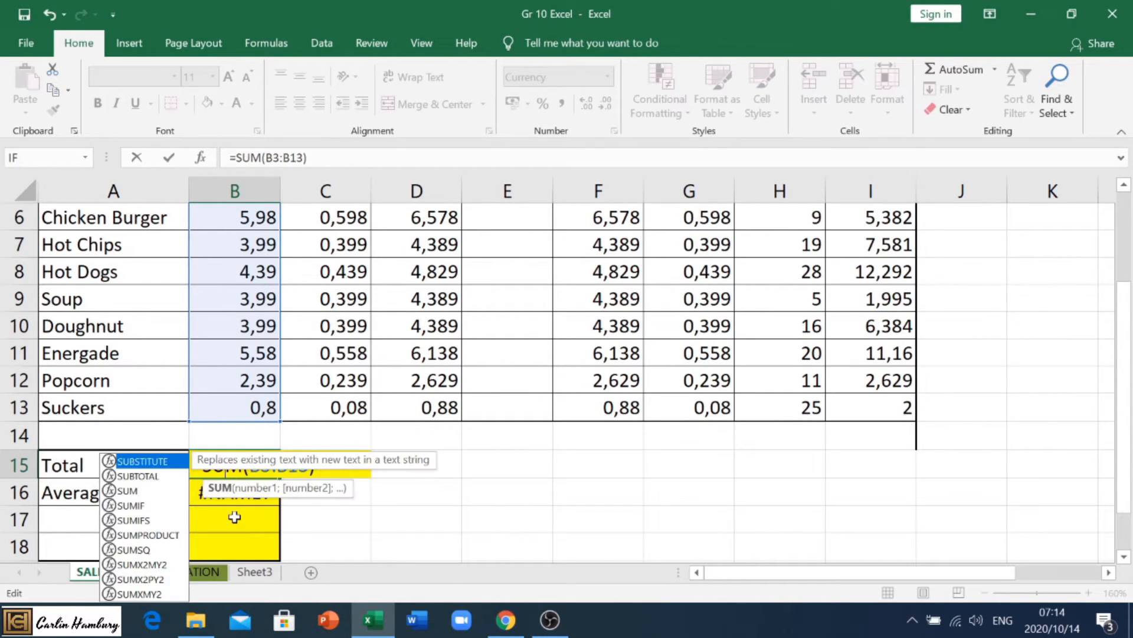
key("Return")
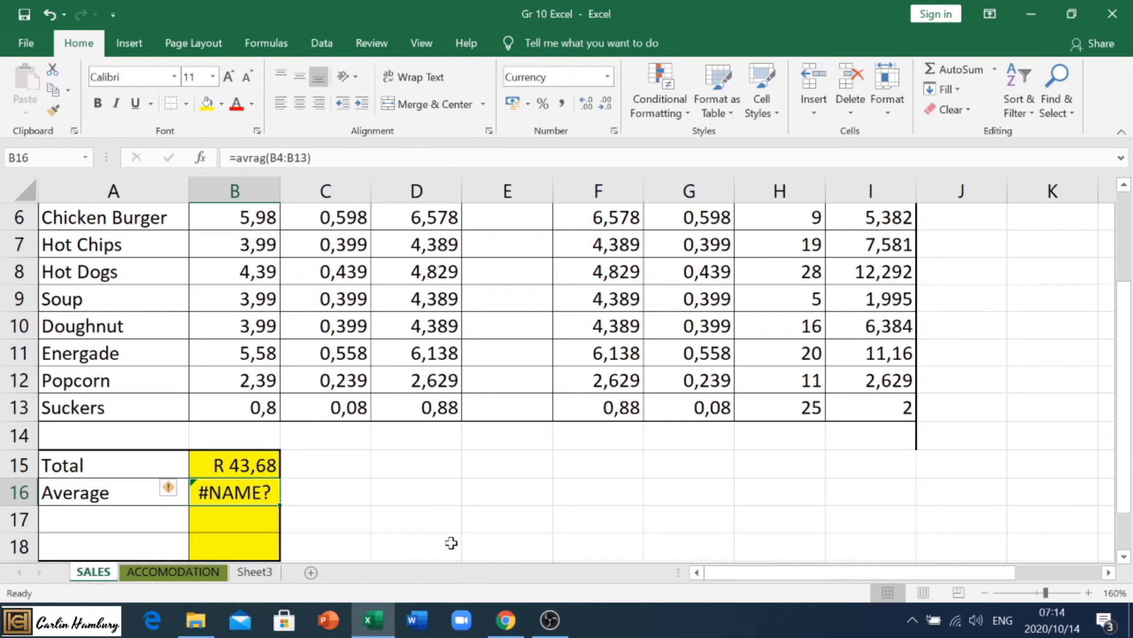
Correct the misspelled function of the Average in B16 so the formula reads =average(B4:B13)
double_click(248, 495)
key("Left")
key("Left")
key("Left")
type("e")
key("Right")
key("Right")
key("Right")
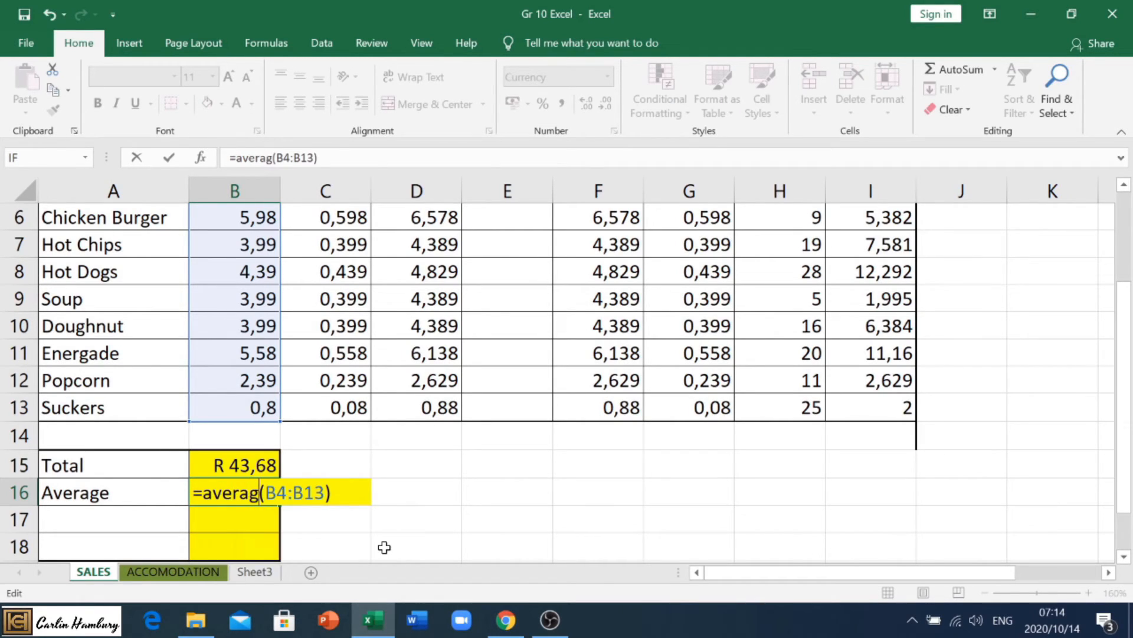
type("e")
key("Return")
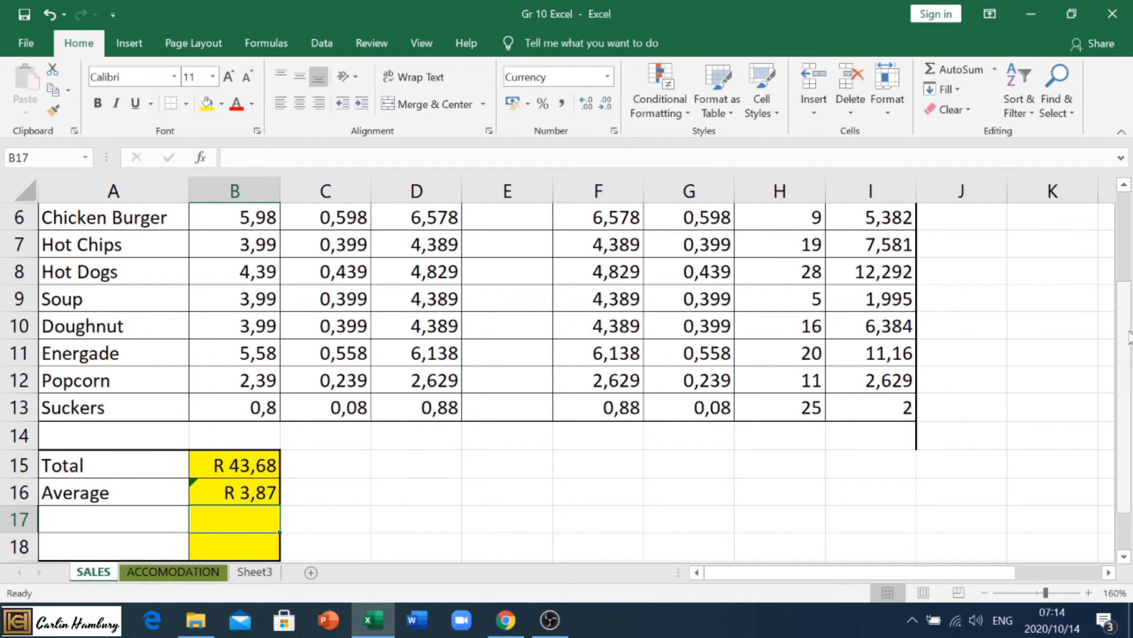
Enter the label Today in K3 and the label Now in K4 beside the Saturday Rugby Sales table
left_click(984, 592)
left_click(985, 592)
left_click_drag(1112, 423, 1115, 407)
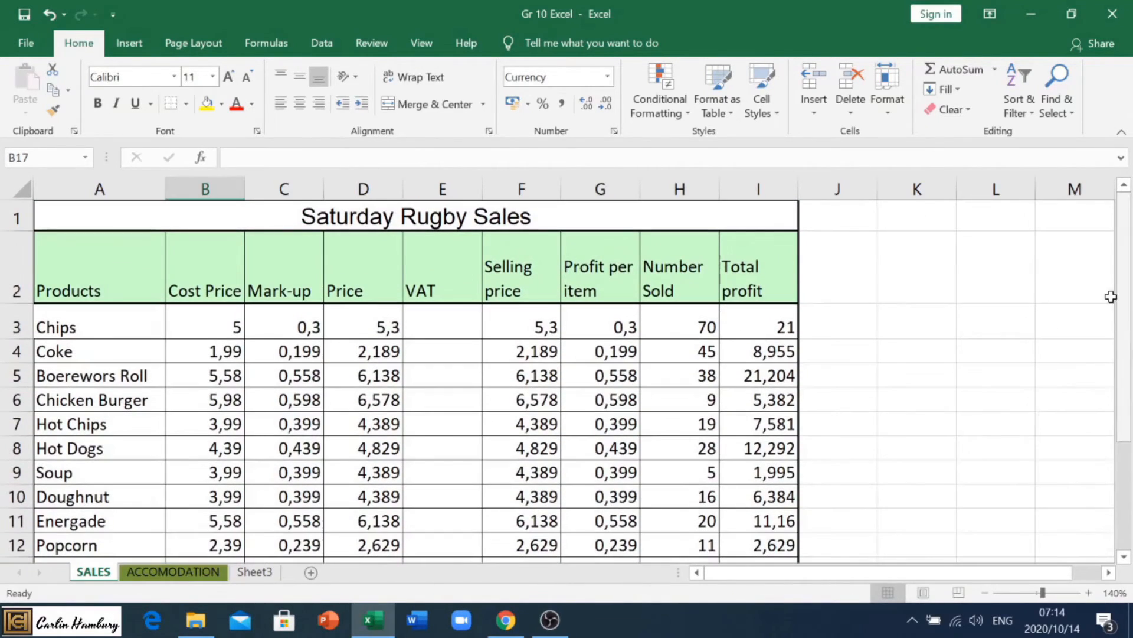
left_click(915, 254)
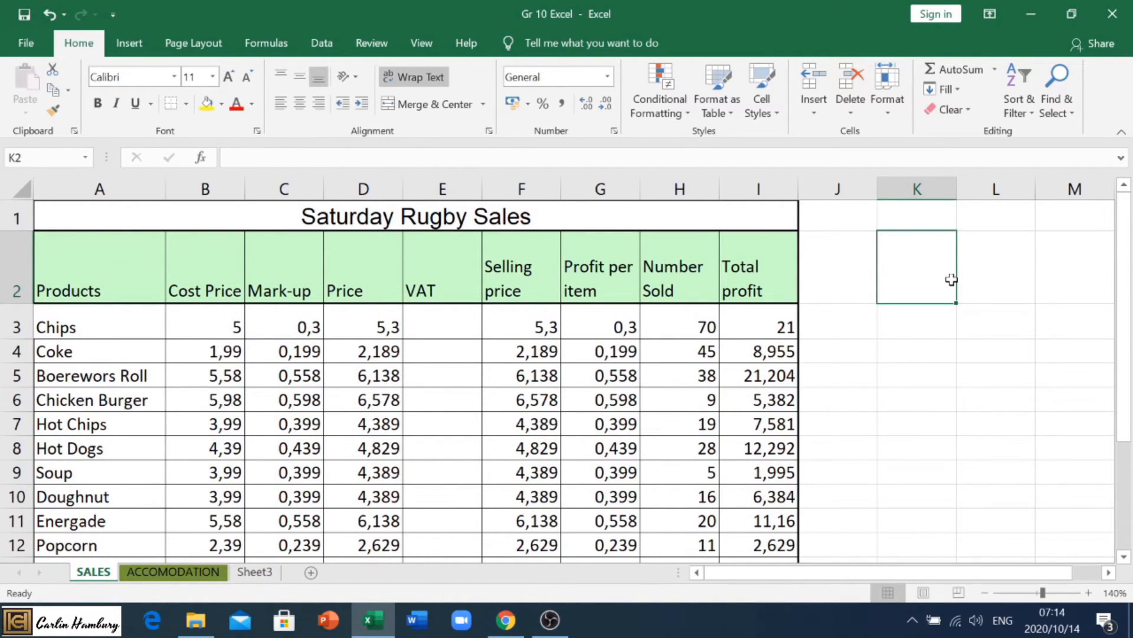
type("=")
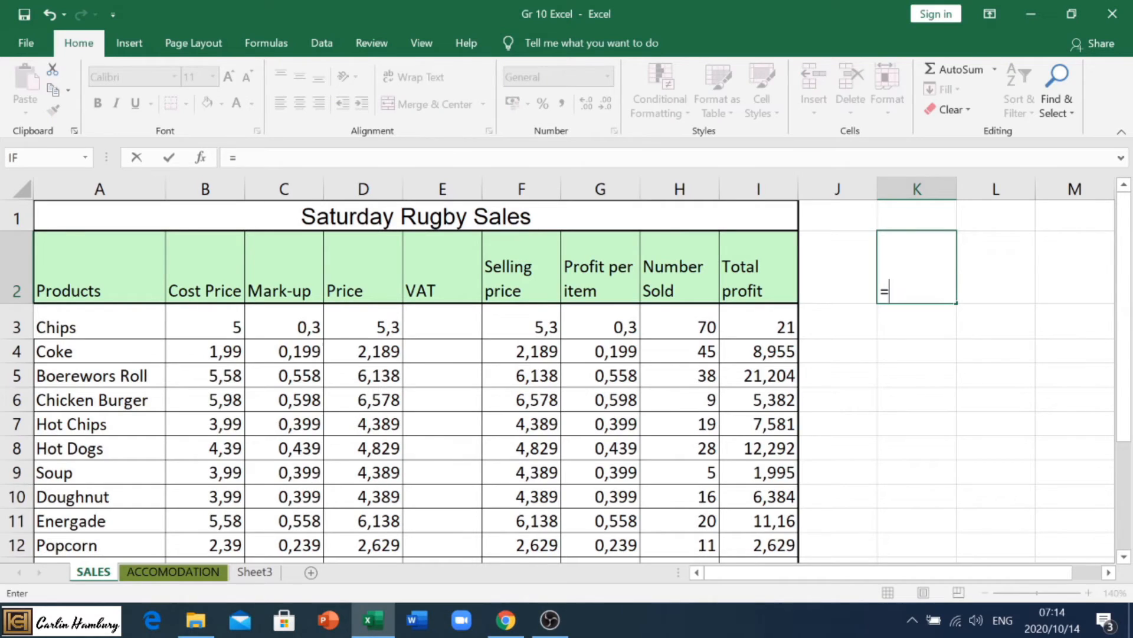
key("Escape")
key("Down")
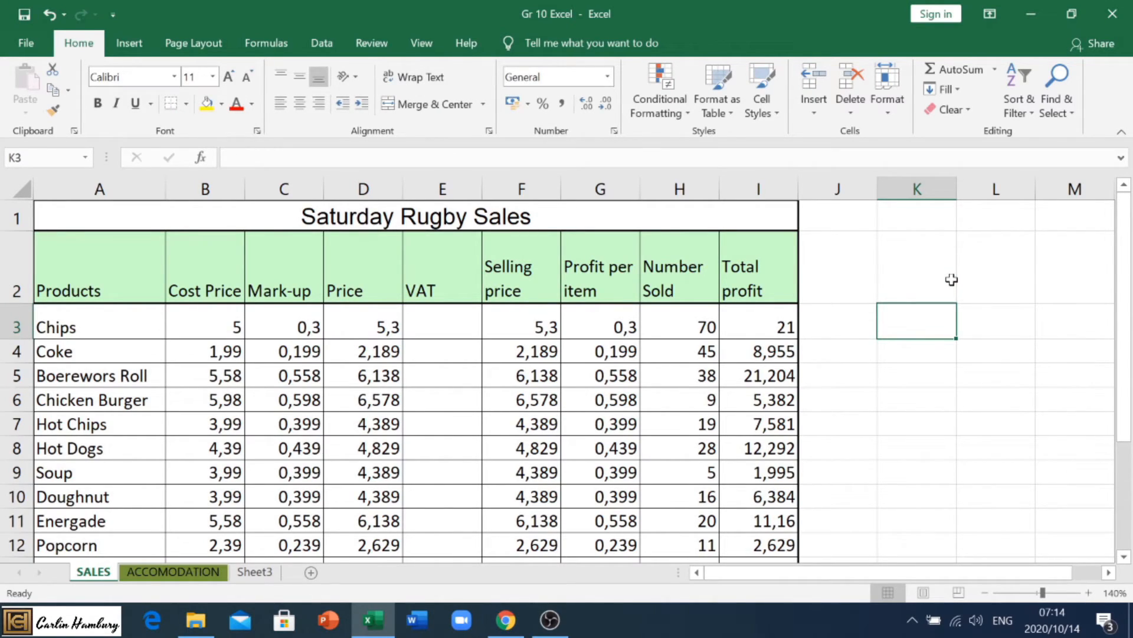
type("Today")
key("Return")
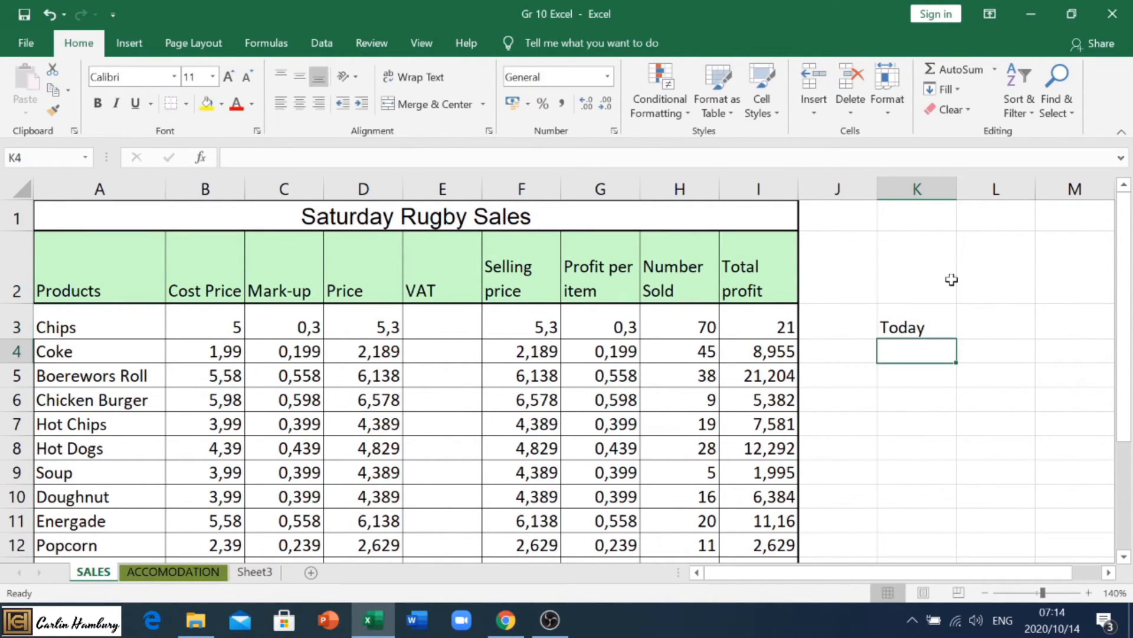
type("Now")
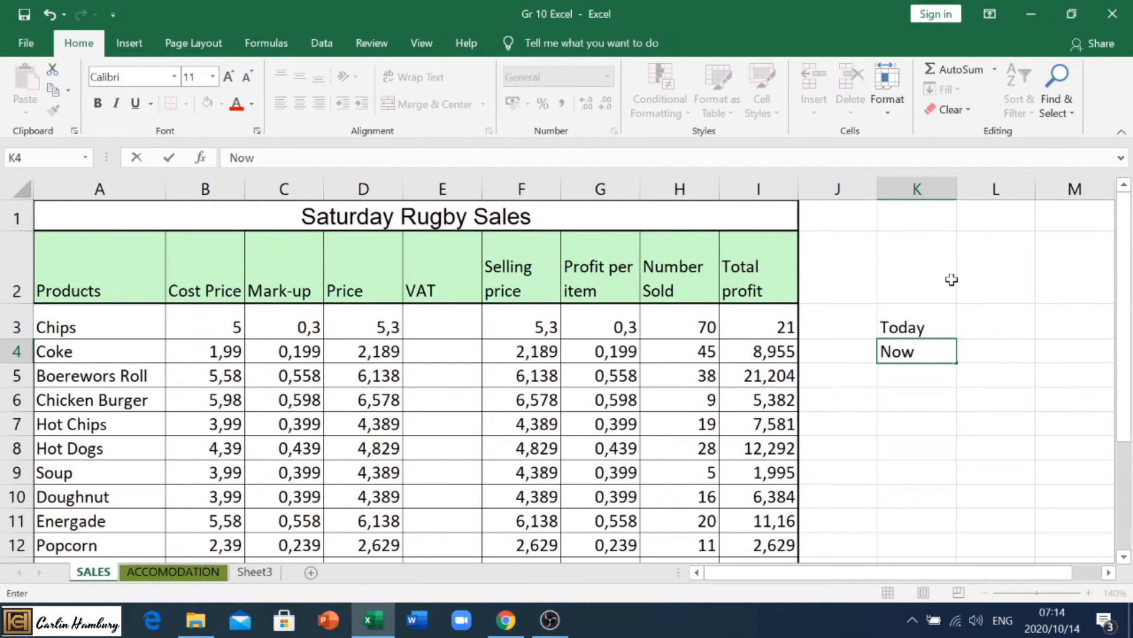
Insert the current date in L3 with =today() and the current date and time in L4 with =now()
key("Up")
key("Right")
type("=")
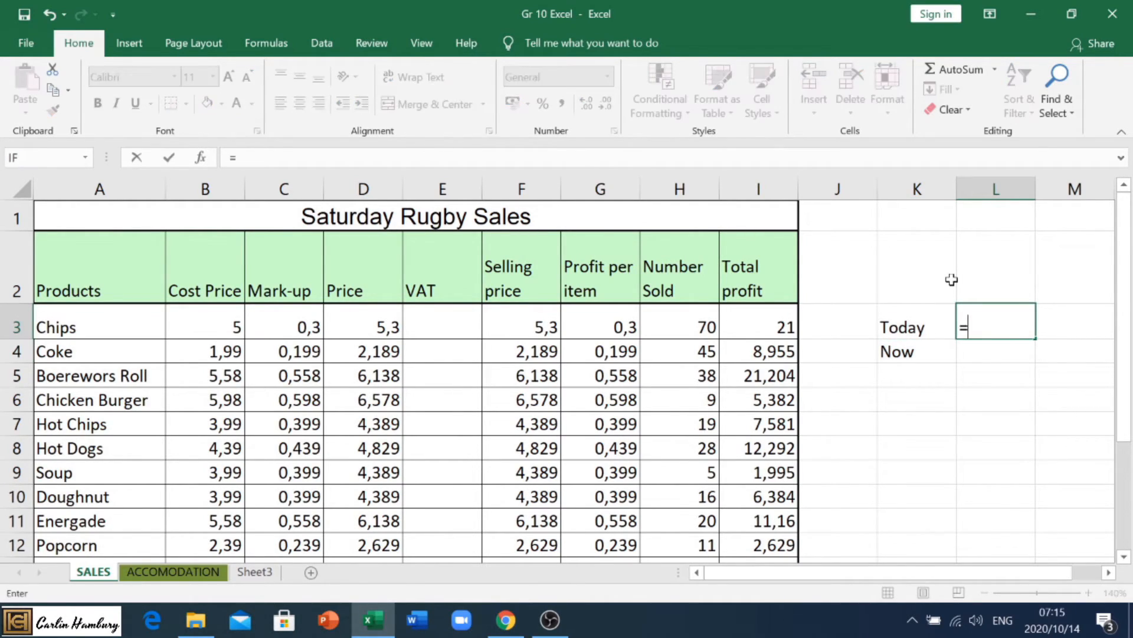
type("today()")
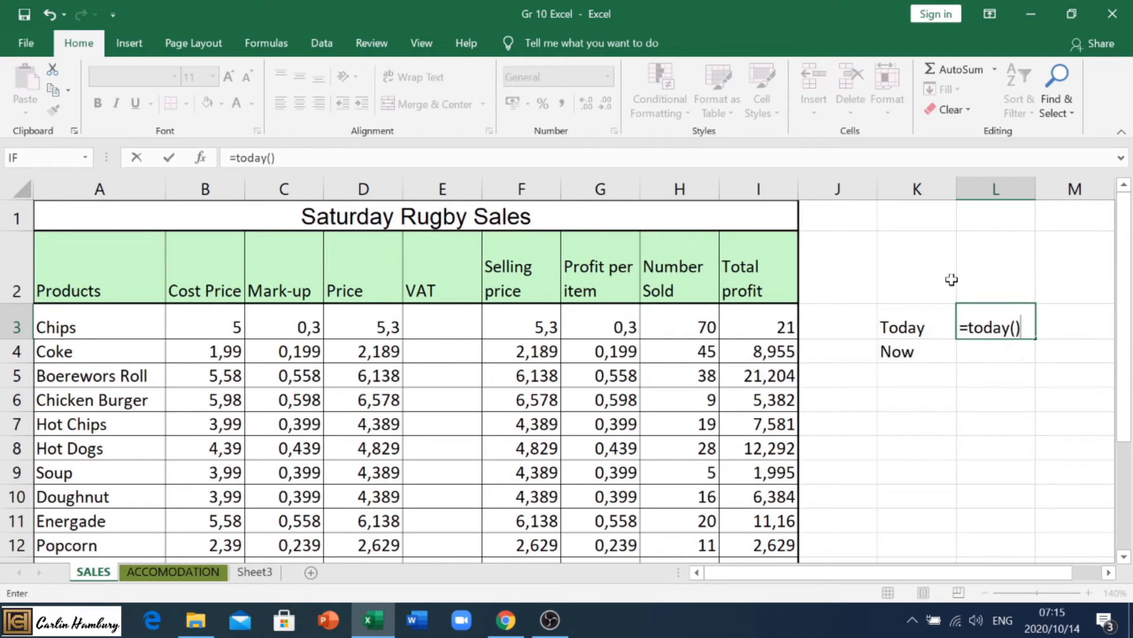
key("Return")
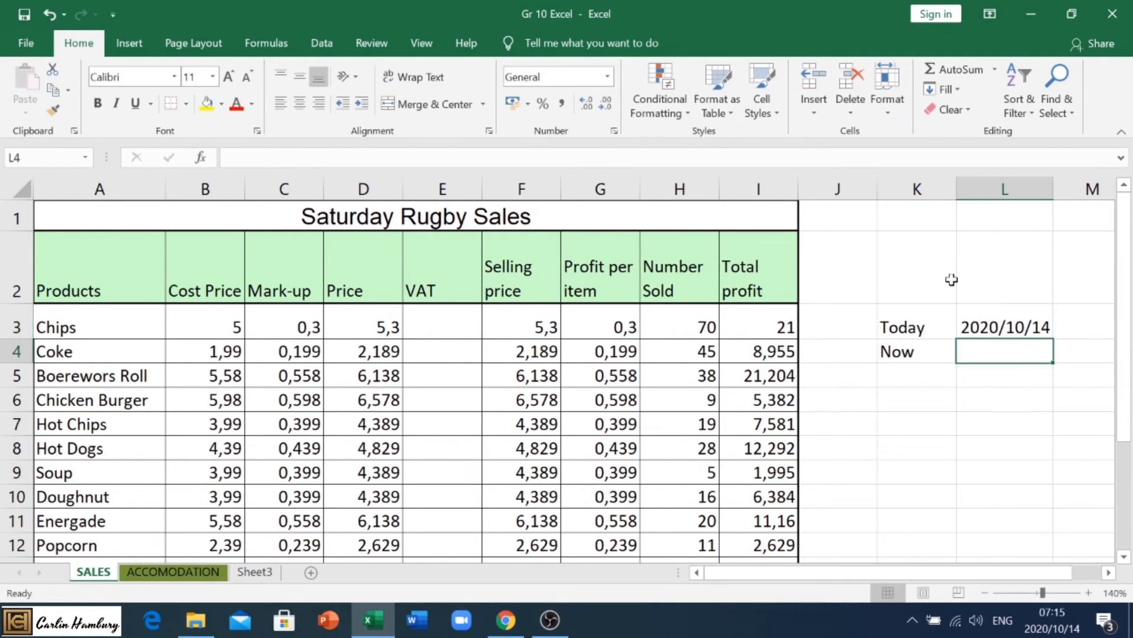
type("=")
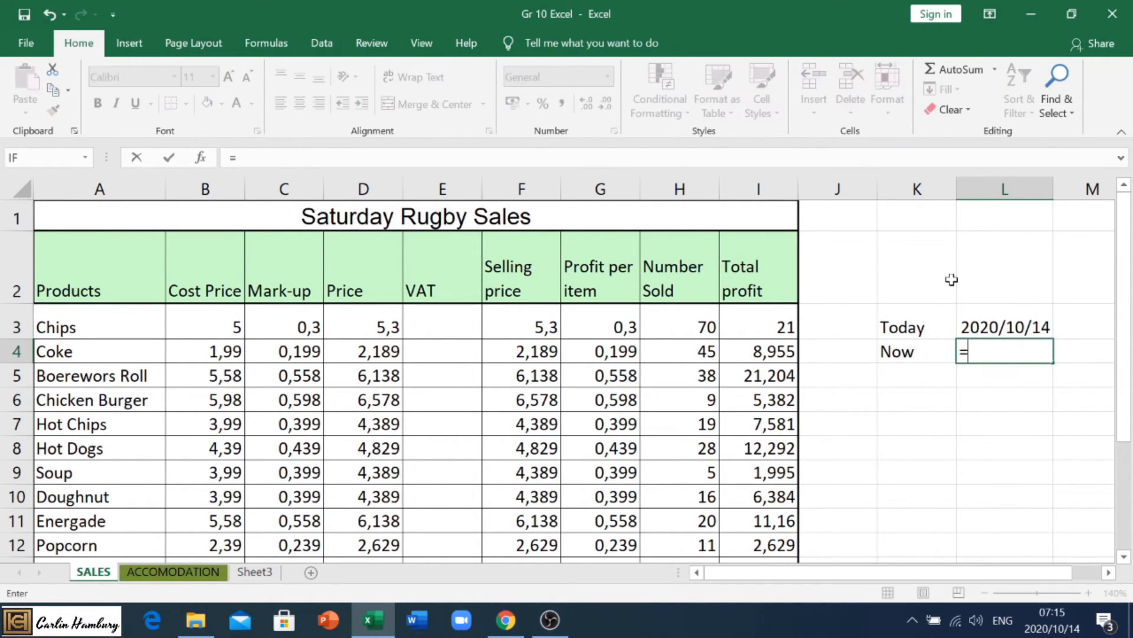
type("now()")
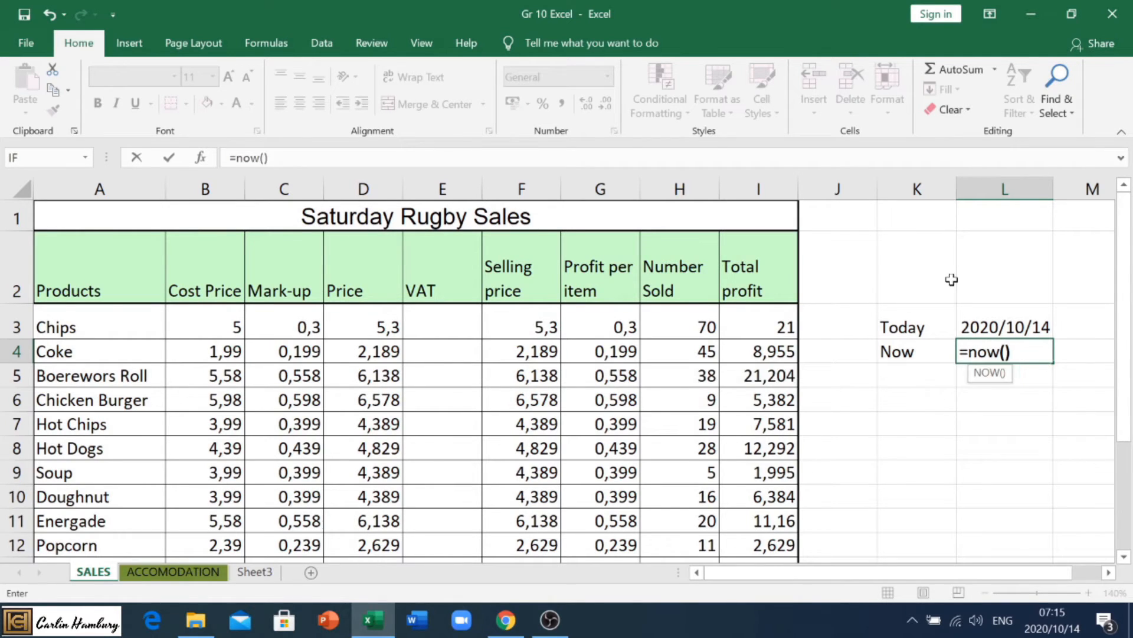
key("Return")
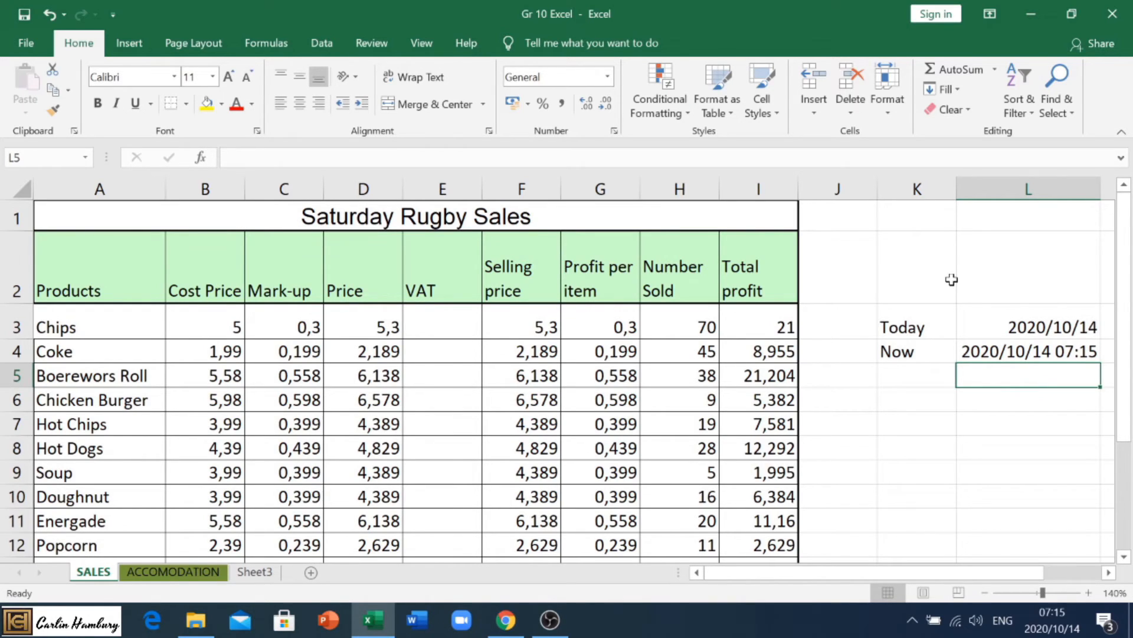
Check the date formulas in L3 and L4 without changing them
double_click(1037, 327)
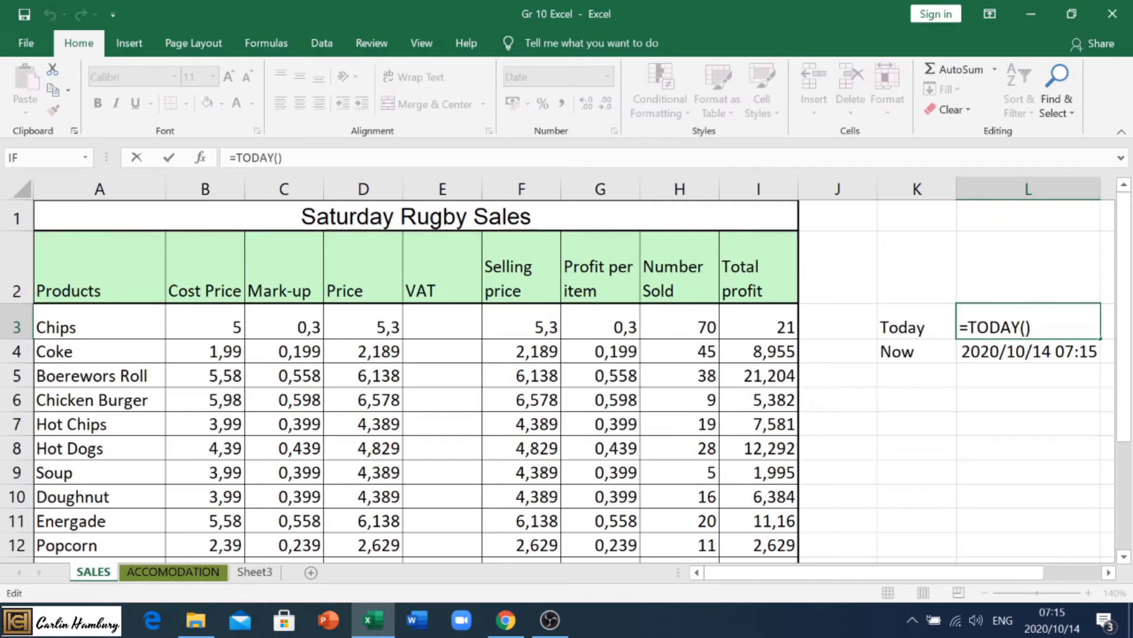
key("Return")
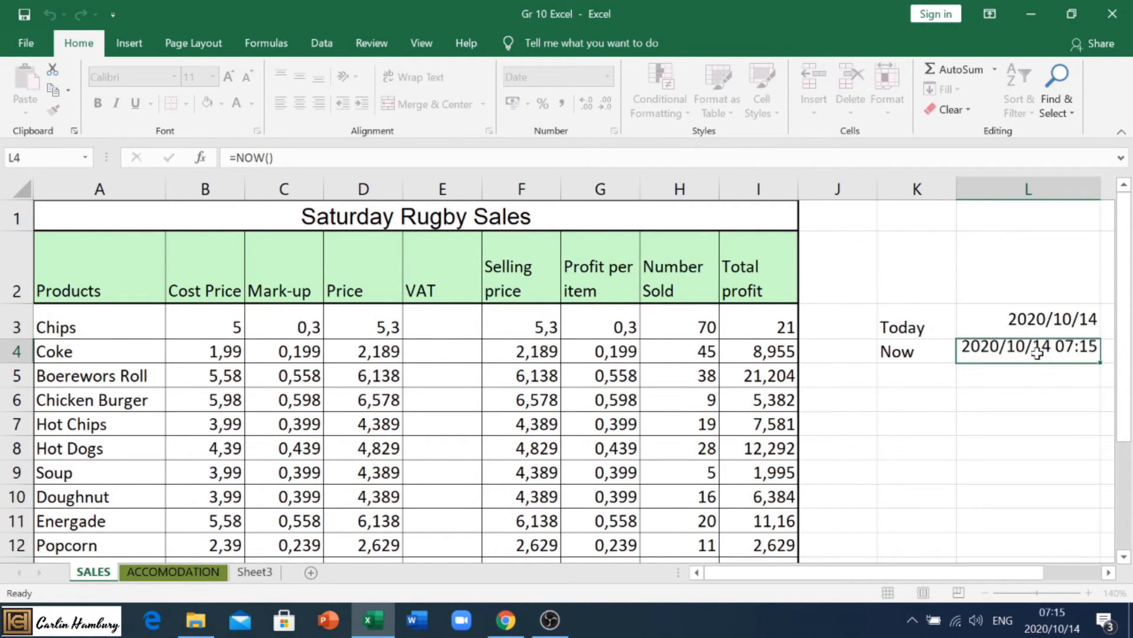
double_click(1032, 357)
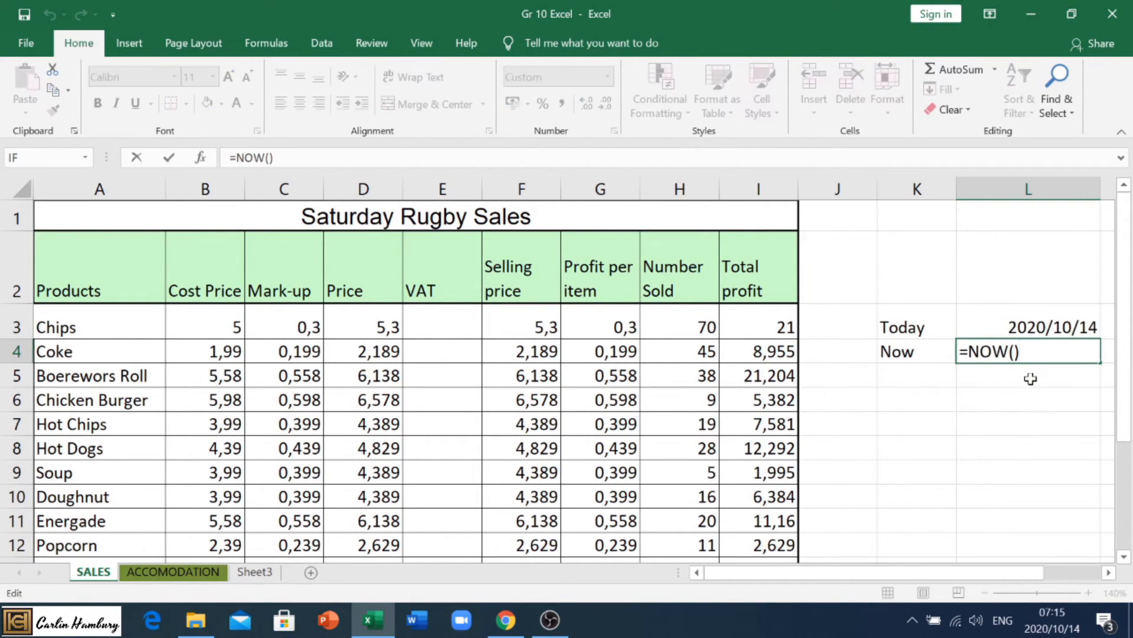
key("ctrl+Return")
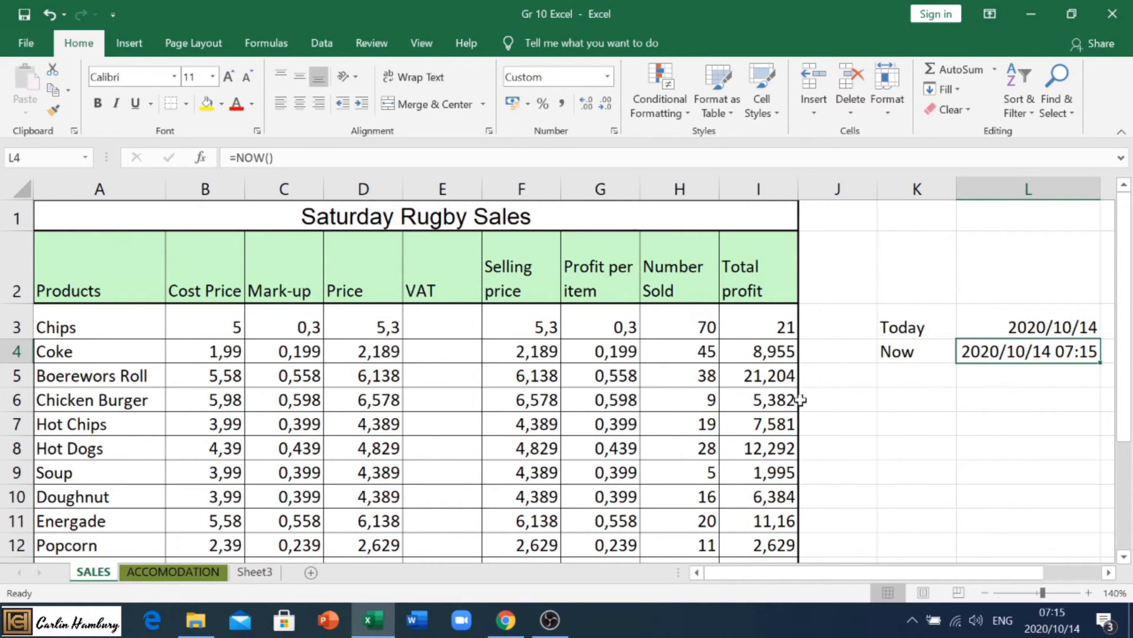
Calculate the VAT for Chips in E3 with the formula =D3*15%
left_click(443, 313)
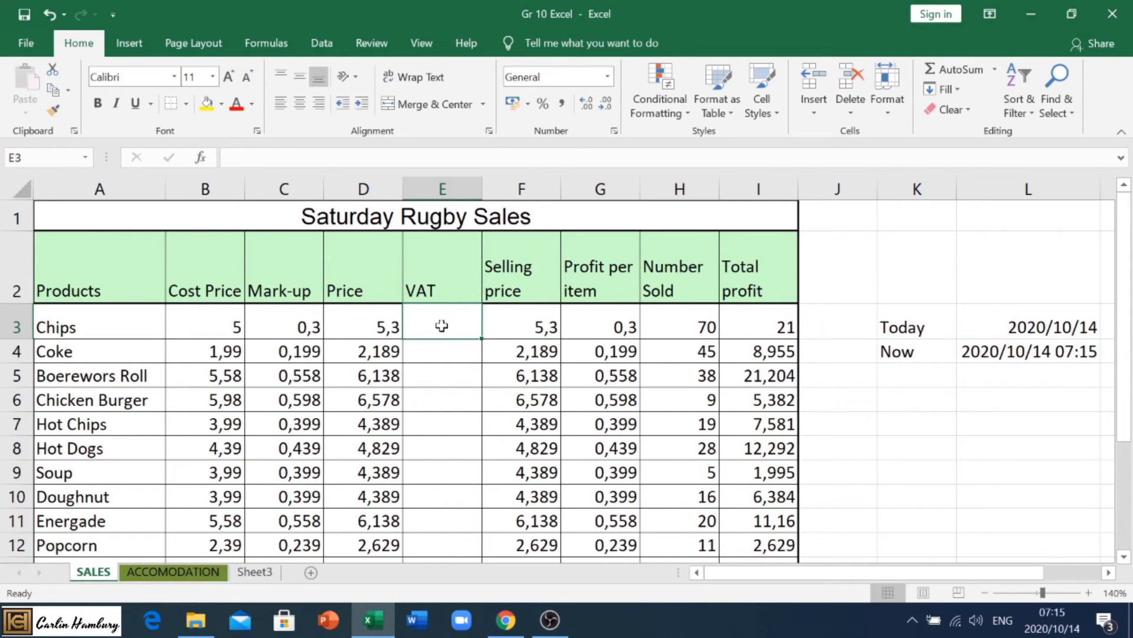
type("=")
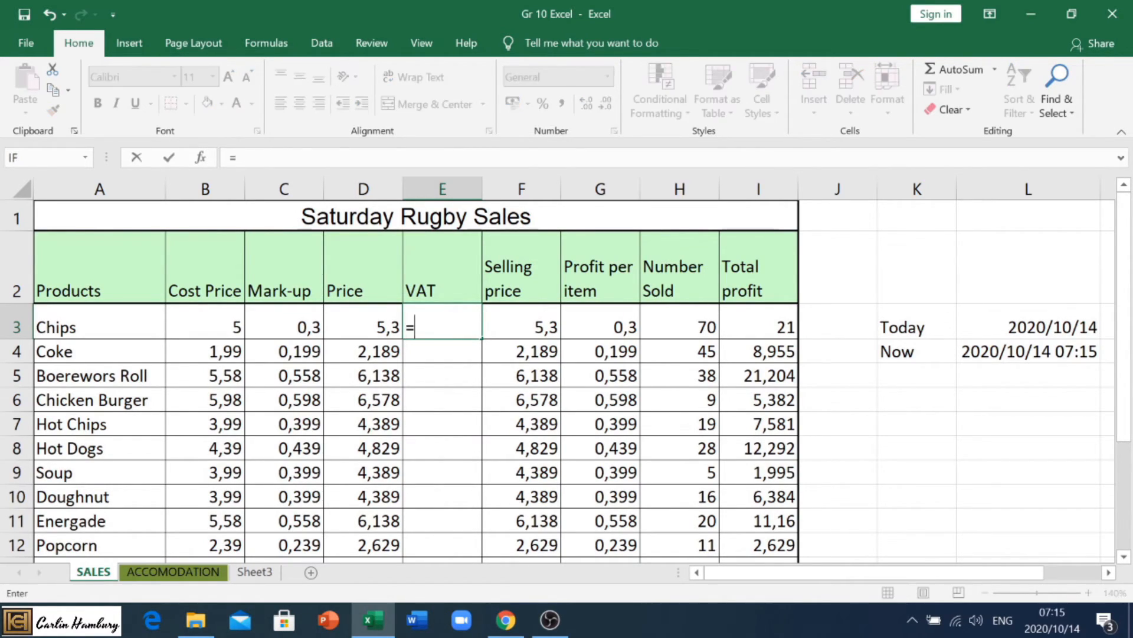
left_click(367, 327)
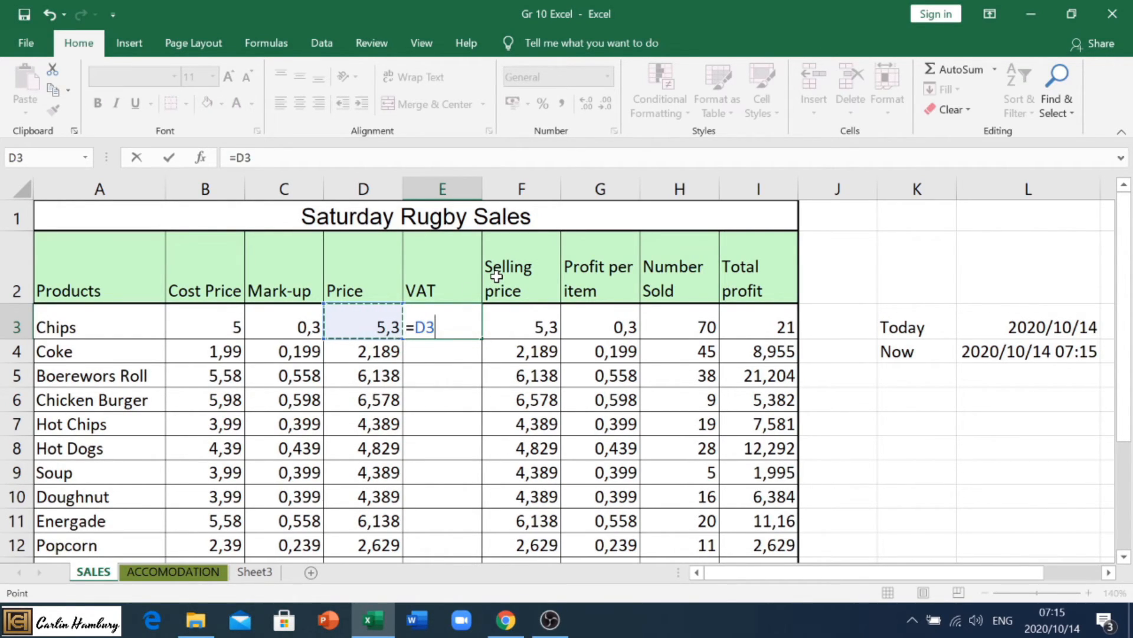
type("*15")
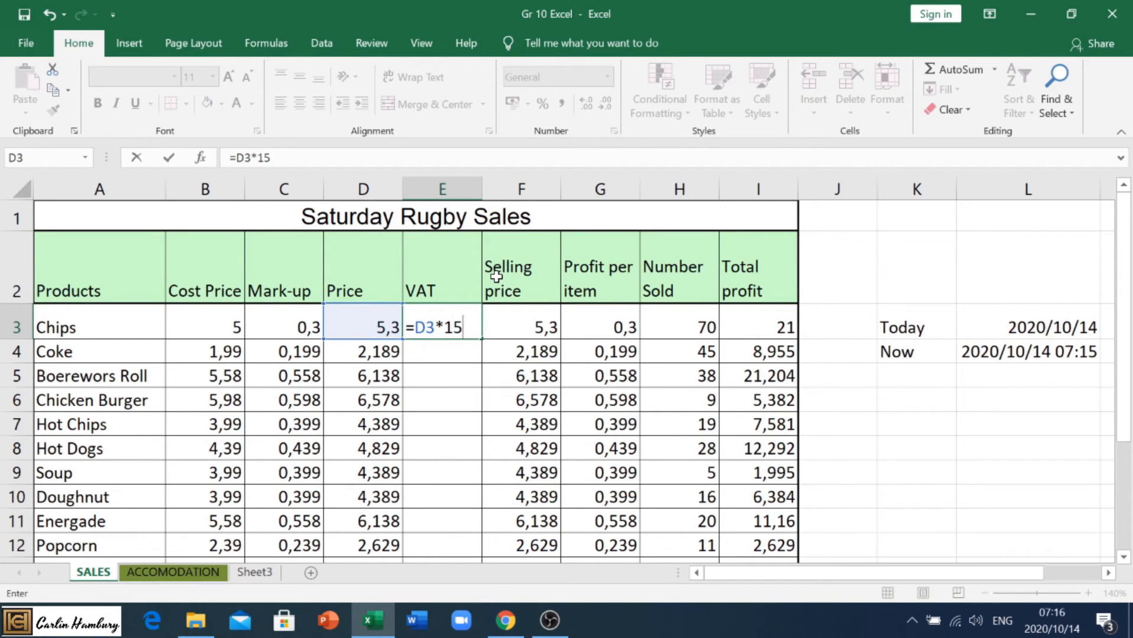
type("%")
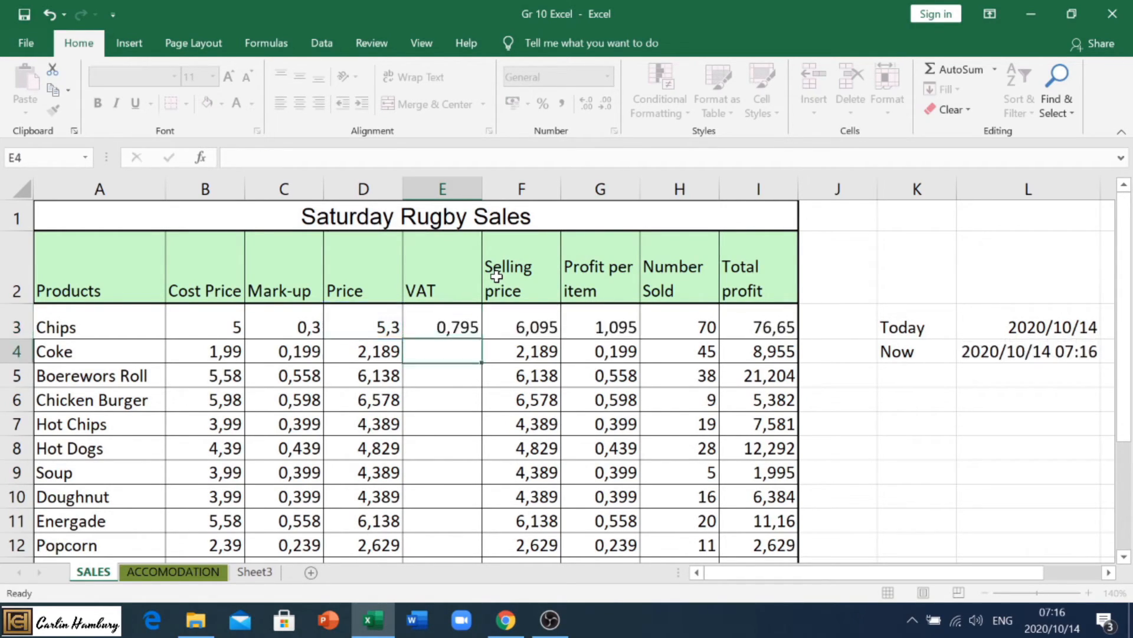
key("Return")
Fill the VAT formula from E3 down to E13 for all remaining products
left_click(474, 320)
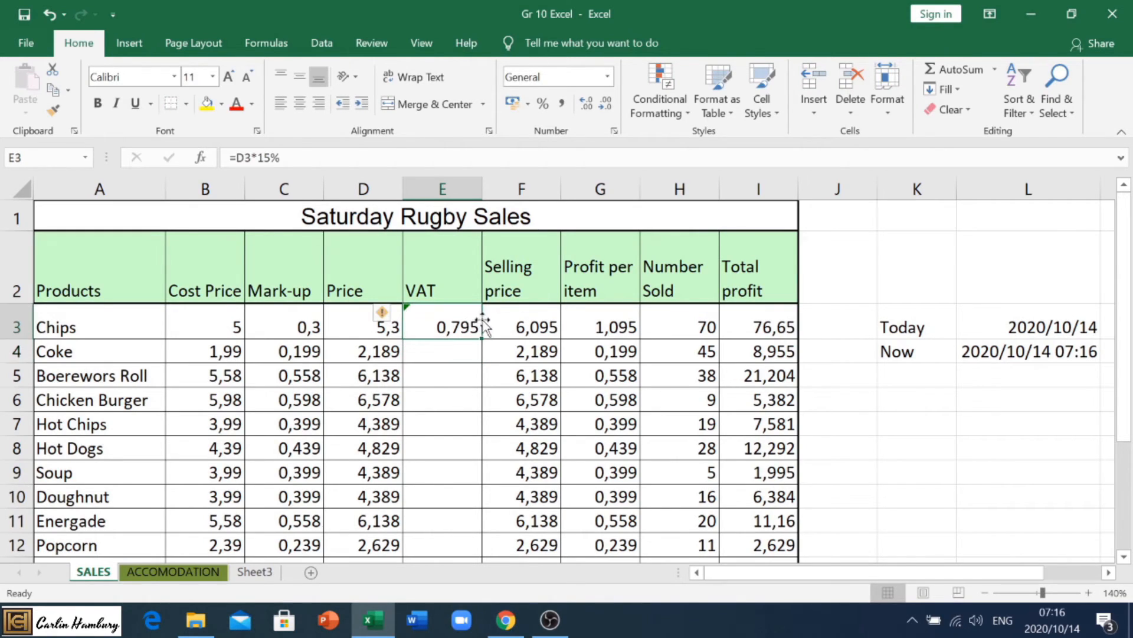
left_click_drag(479, 340, 470, 476)
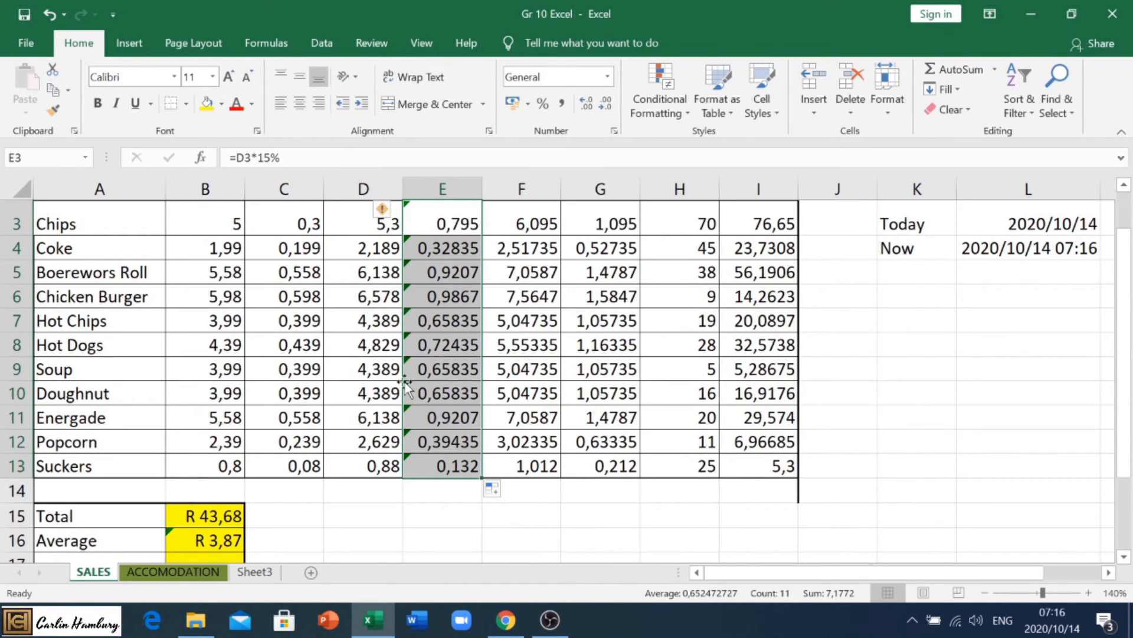
scroll(406, 388, "up", 1)
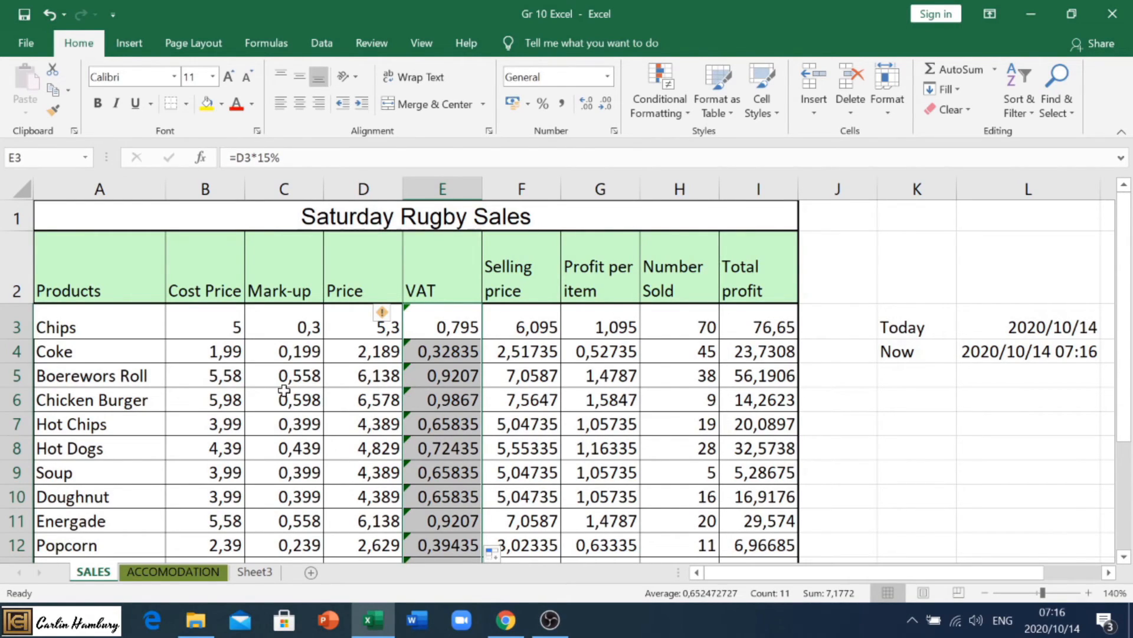
Apply the English (South Africa) accounting format to the values in B3:I13
left_click_drag(195, 326, 738, 466)
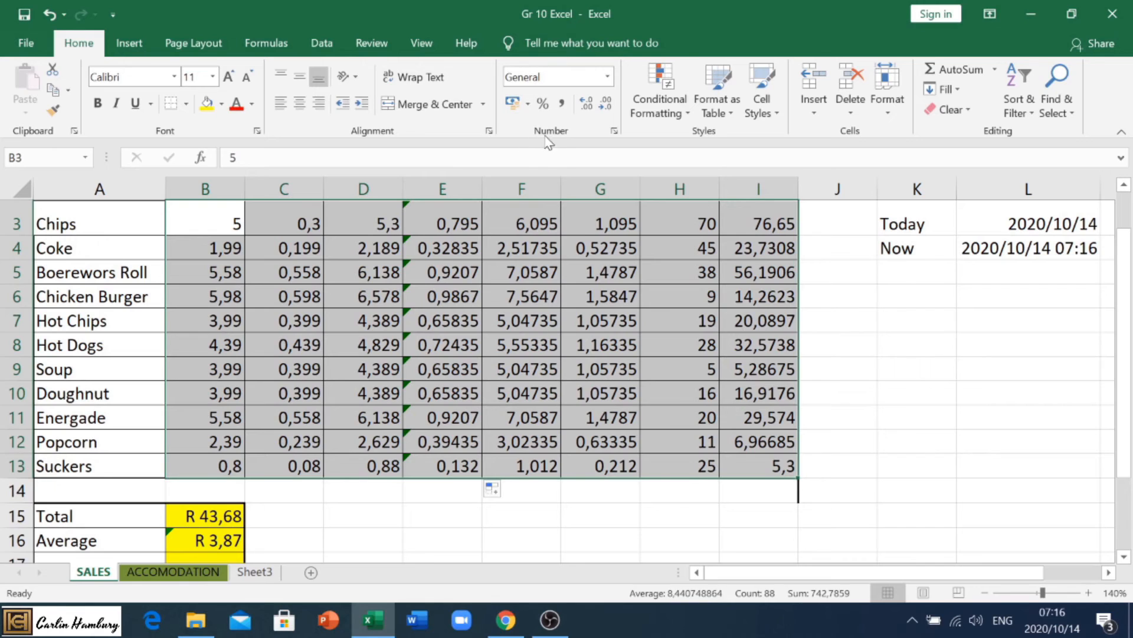
left_click(528, 105)
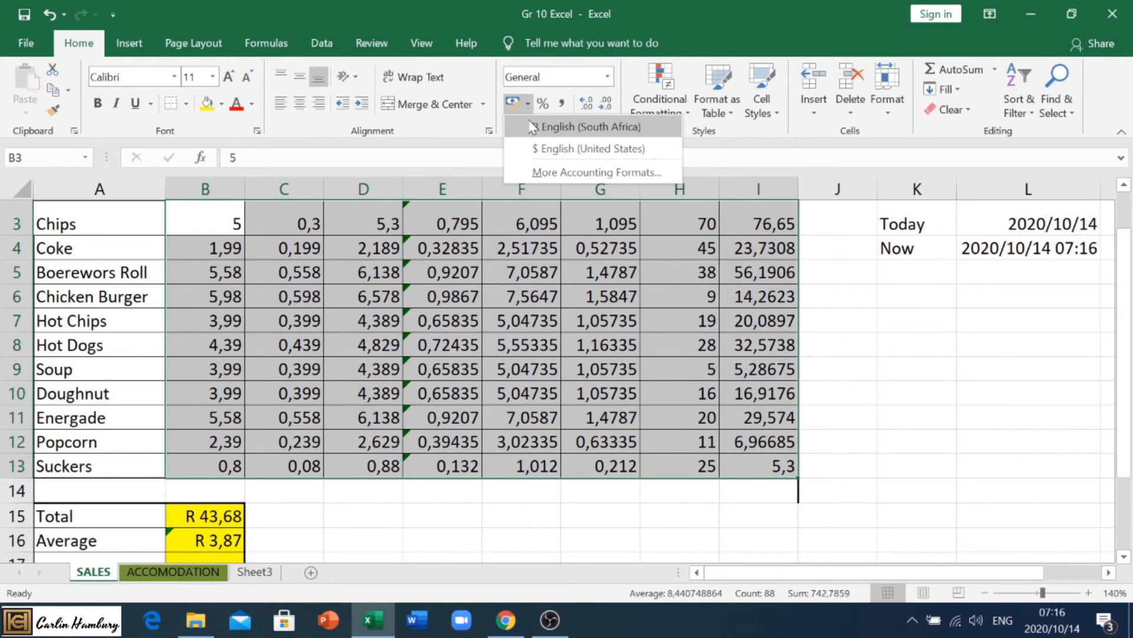
left_click(534, 127)
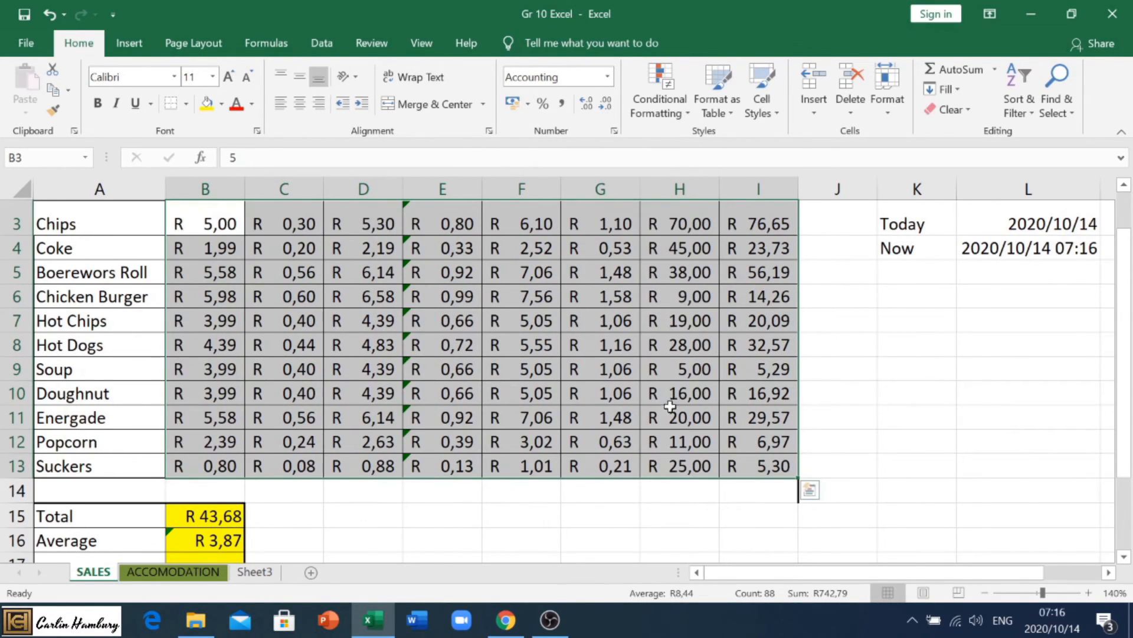
Format the Number Sold values in H3:H13 as Number with no decimal places
left_click(673, 440)
scroll(672, 438, "up", 1)
scroll(664, 353, "down", 1)
scroll(664, 330, "up", 1)
mouse_move(665, 324)
left_mouse_down()
mouse_move(665, 563)
mouse_move(672, 194)
mouse_move(667, 320)
left_mouse_up()
left_click(667, 458)
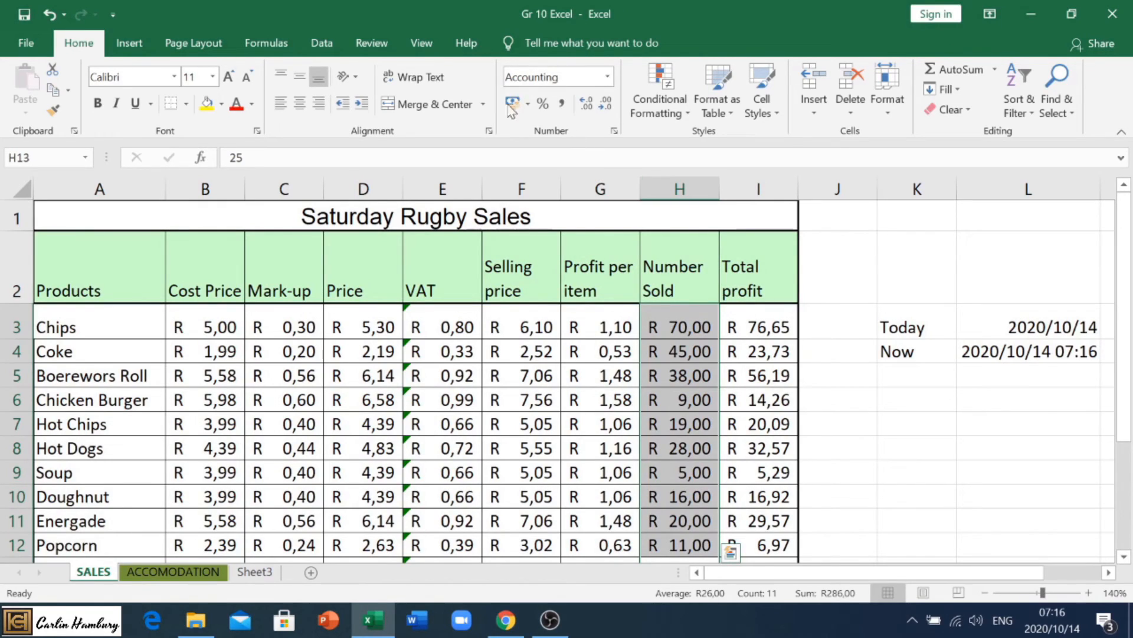
left_click(608, 76)
left_click(577, 143)
scroll(567, 378, "down", 2)
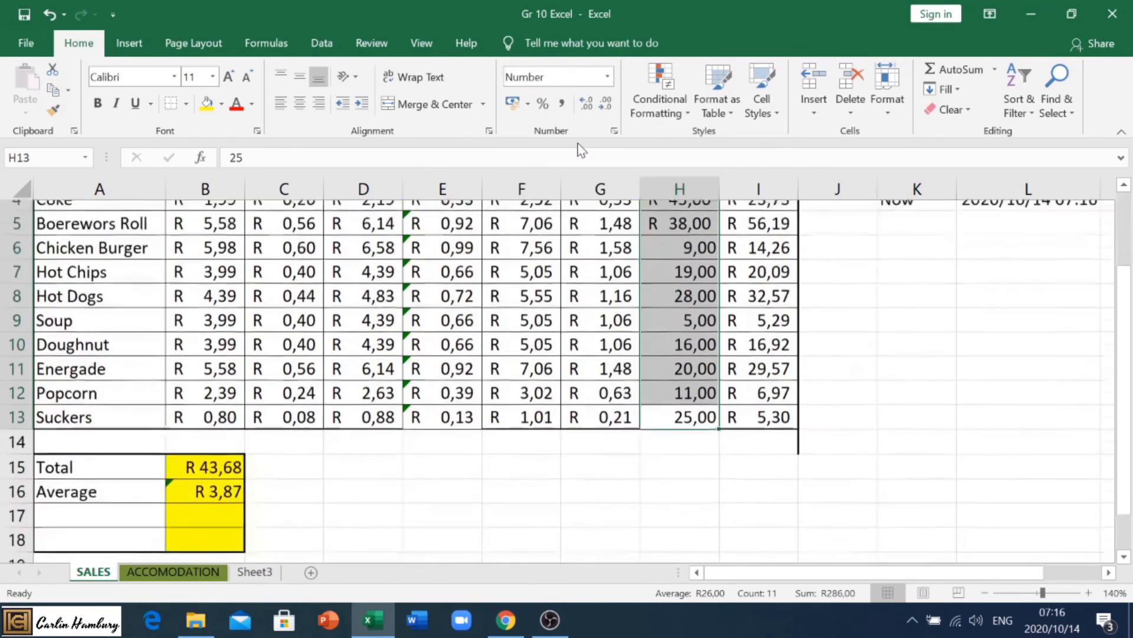
left_click(603, 104)
left_click(603, 104)
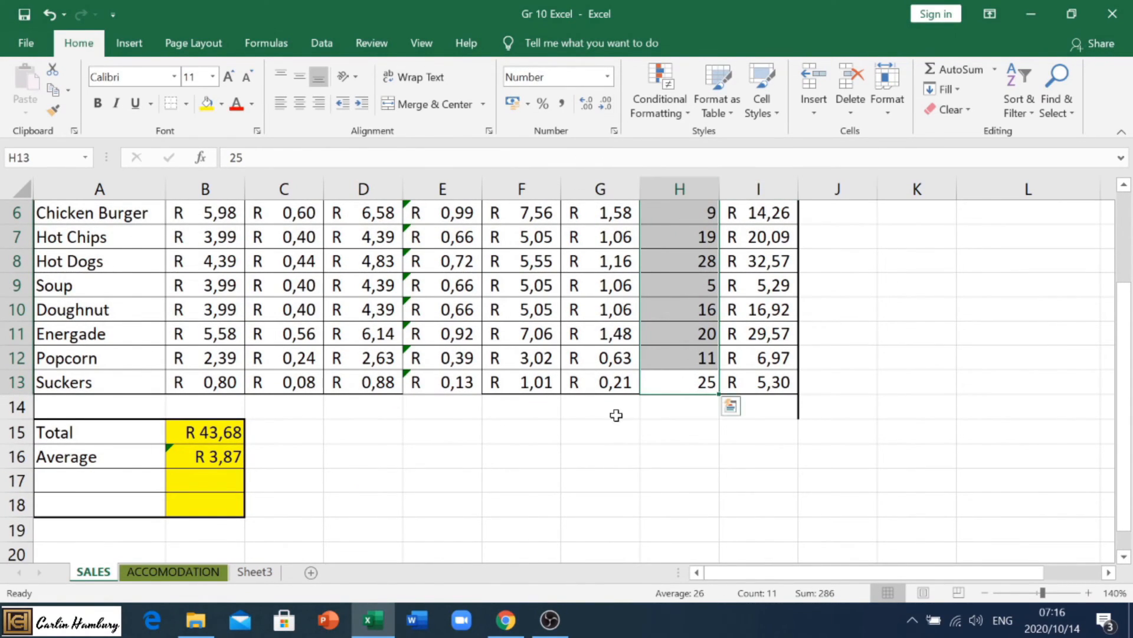
scroll(616, 407, "up", 1)
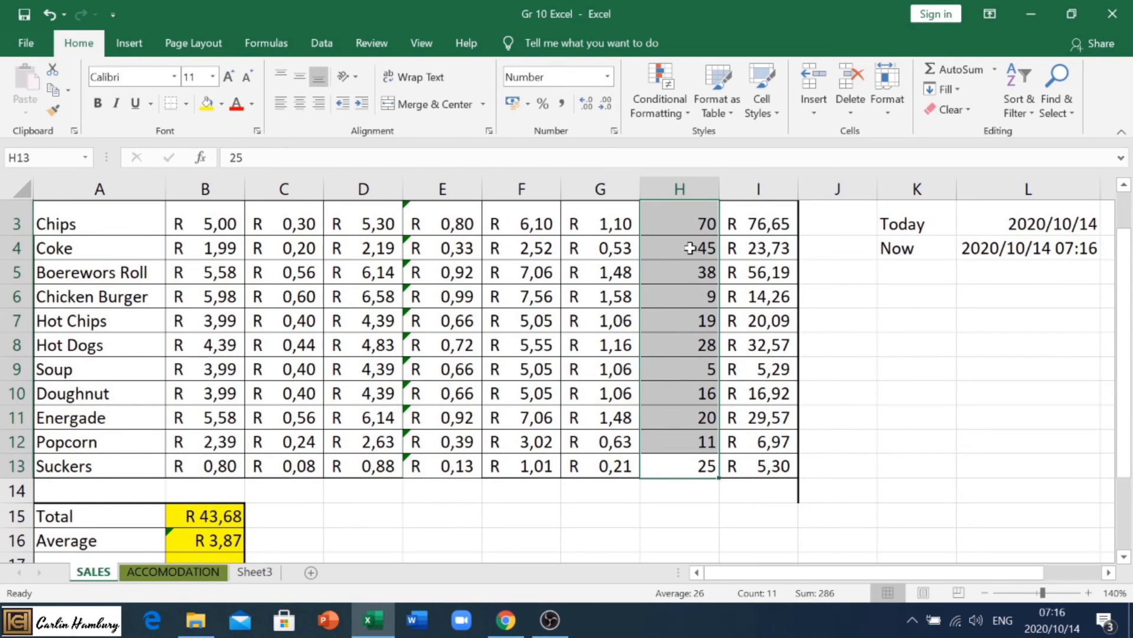
left_click(692, 218)
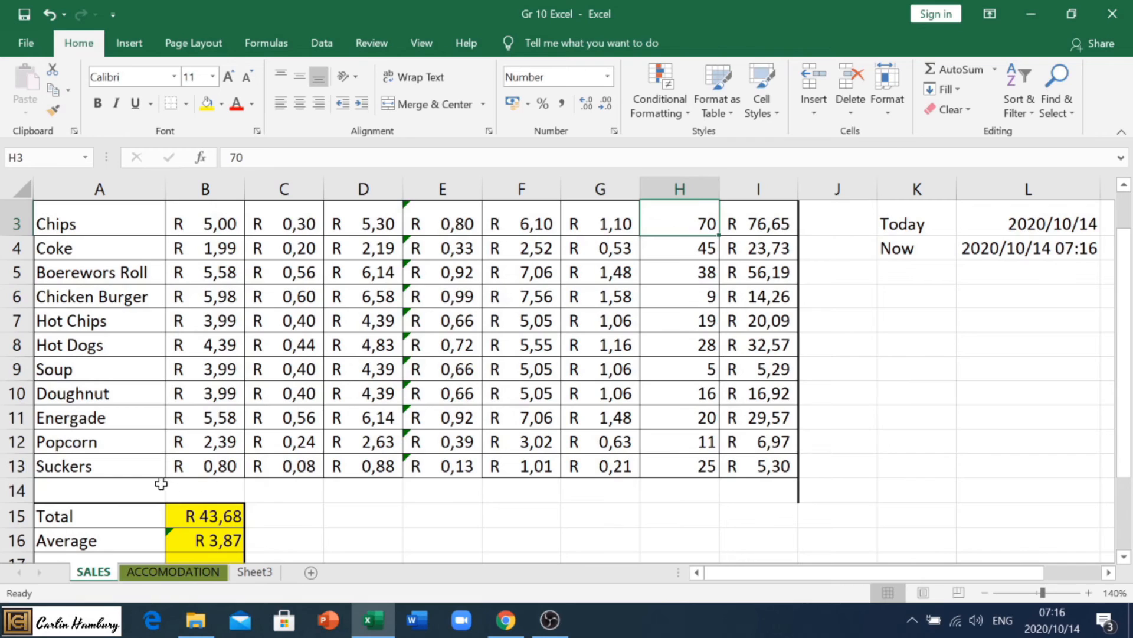
scroll(118, 515, "up", 1)
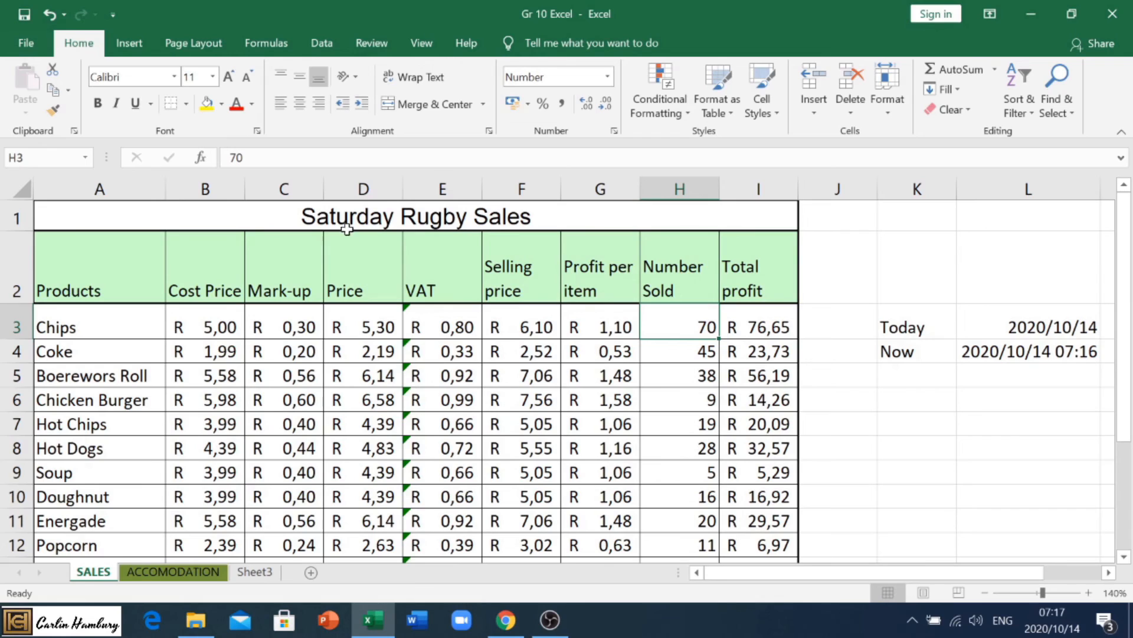
Switch the SALES sheet to Page Layout view and enter Grade 10 Excel Test 2020 as the centre header
left_click(925, 593)
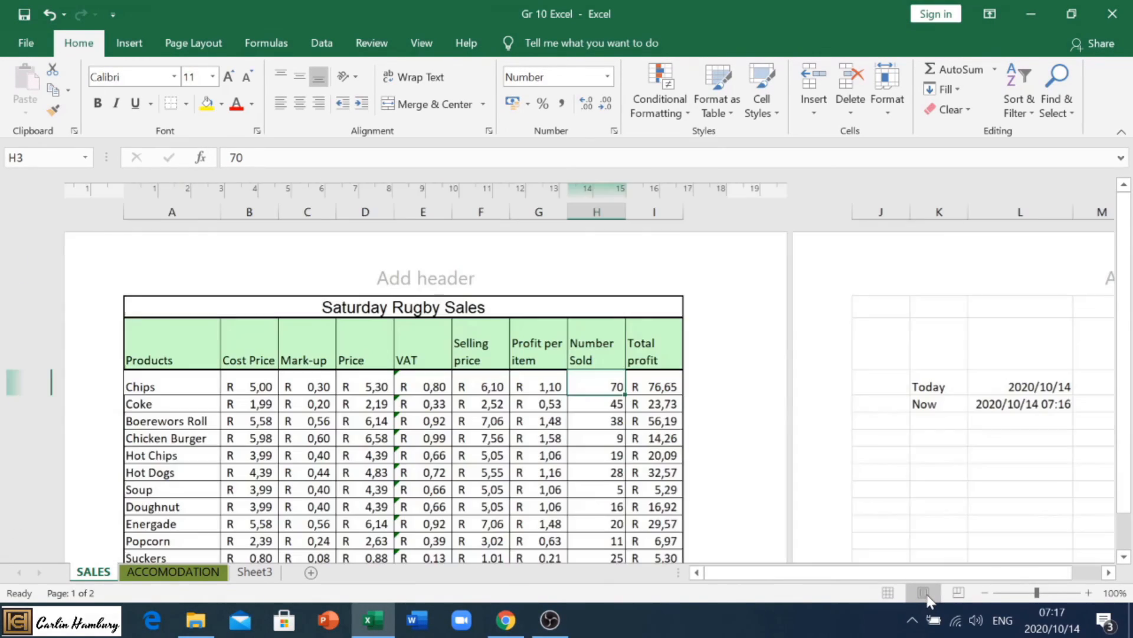
left_click(426, 284)
type("Grade Excel")
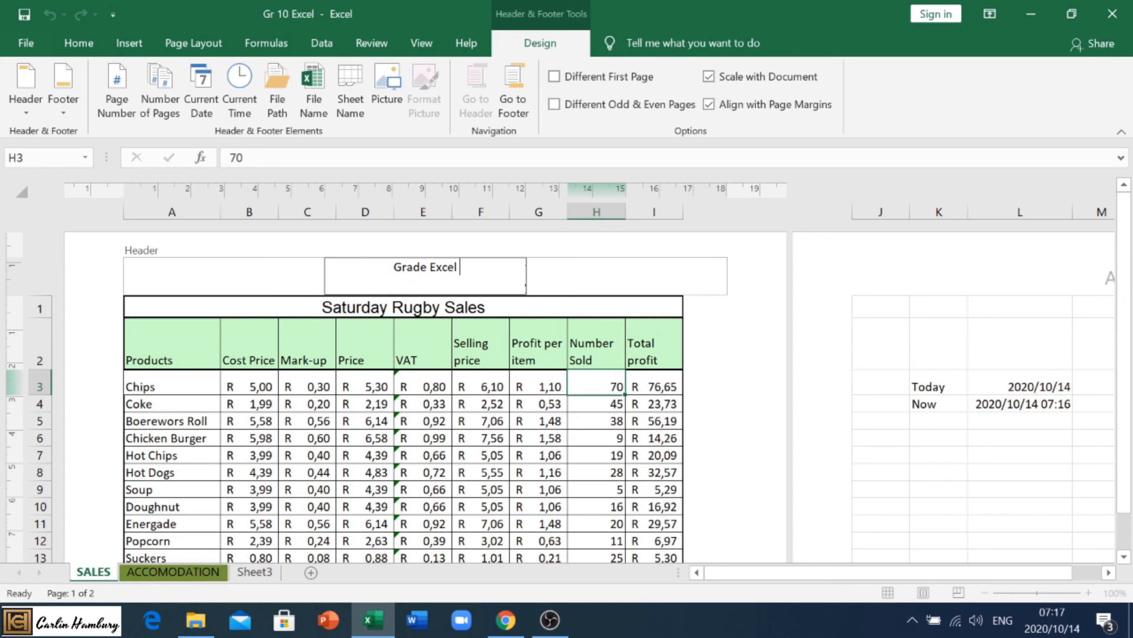
type("10 ")
type(" Test 2020")
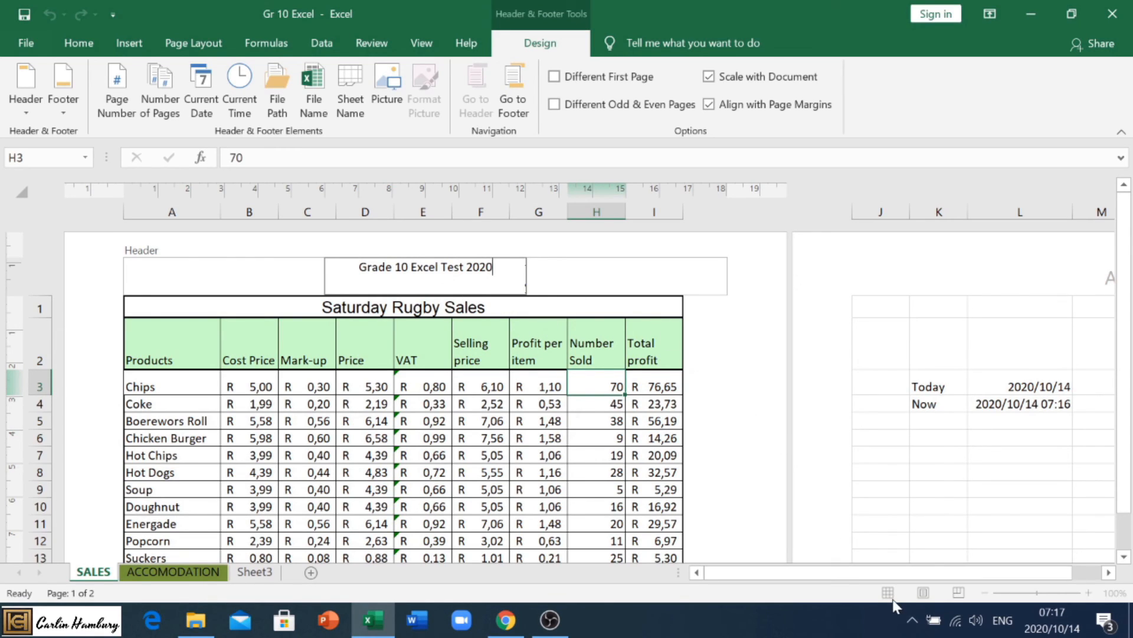
Replace the centre header of the SALES sheet with Grade 10 Excel Test on the second header line
left_click(604, 289)
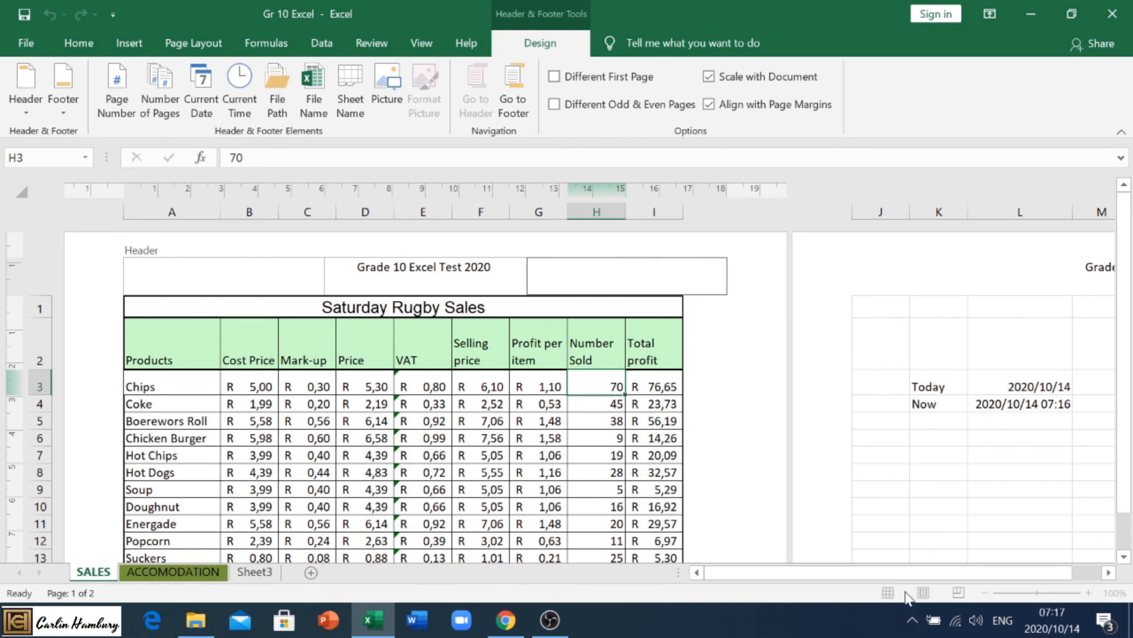
left_click(442, 289)
key("Delete")
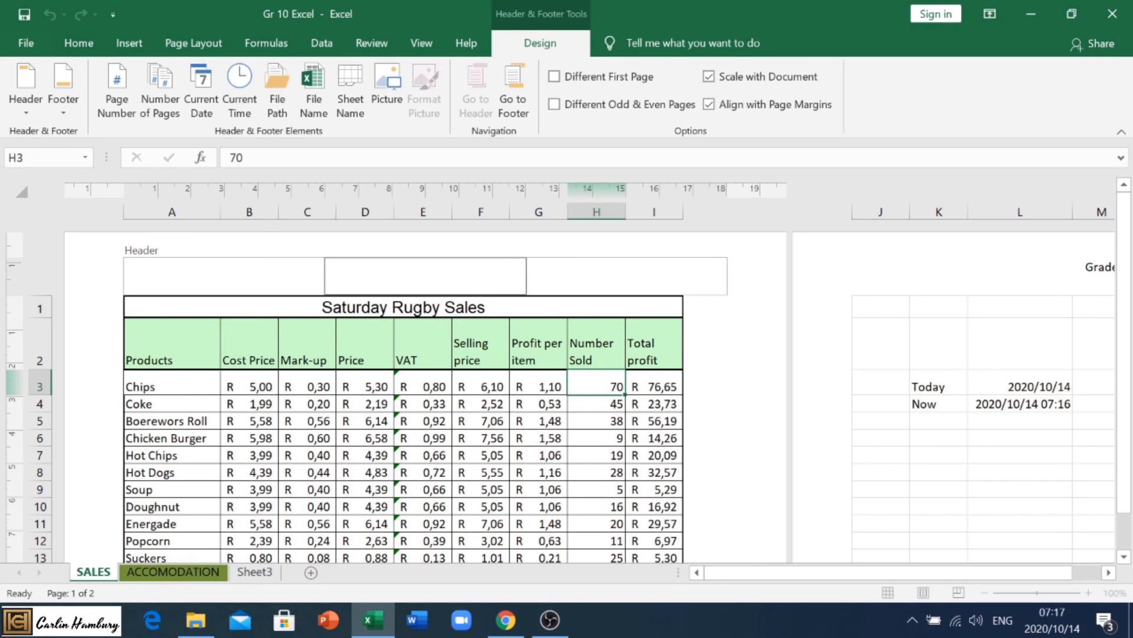
type("Grade 10 Excel Test")
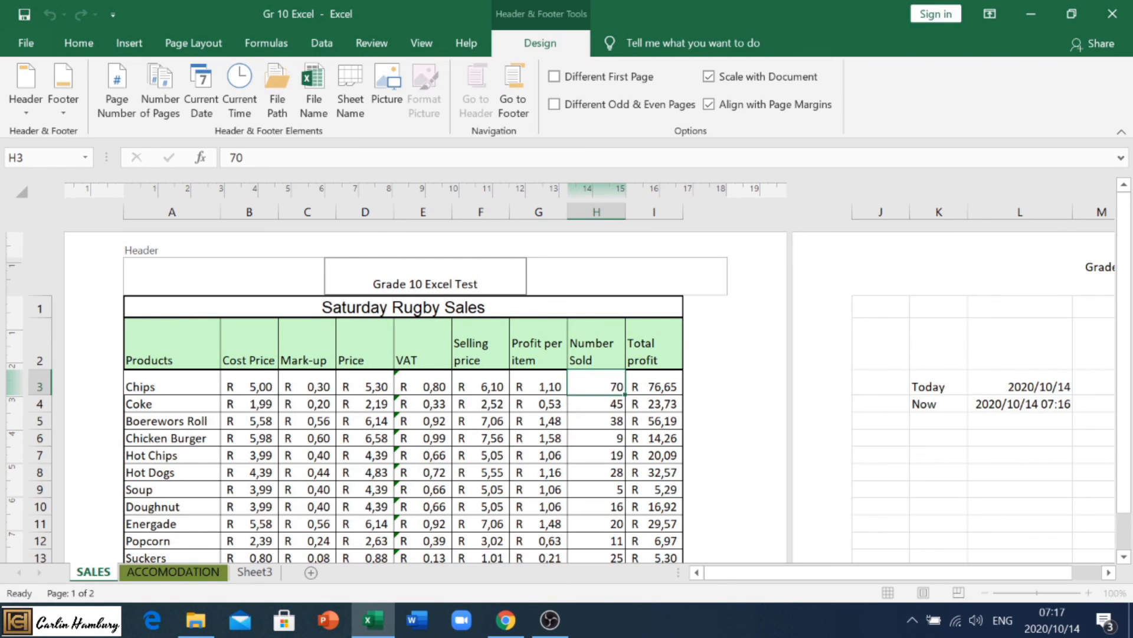
left_click(533, 361)
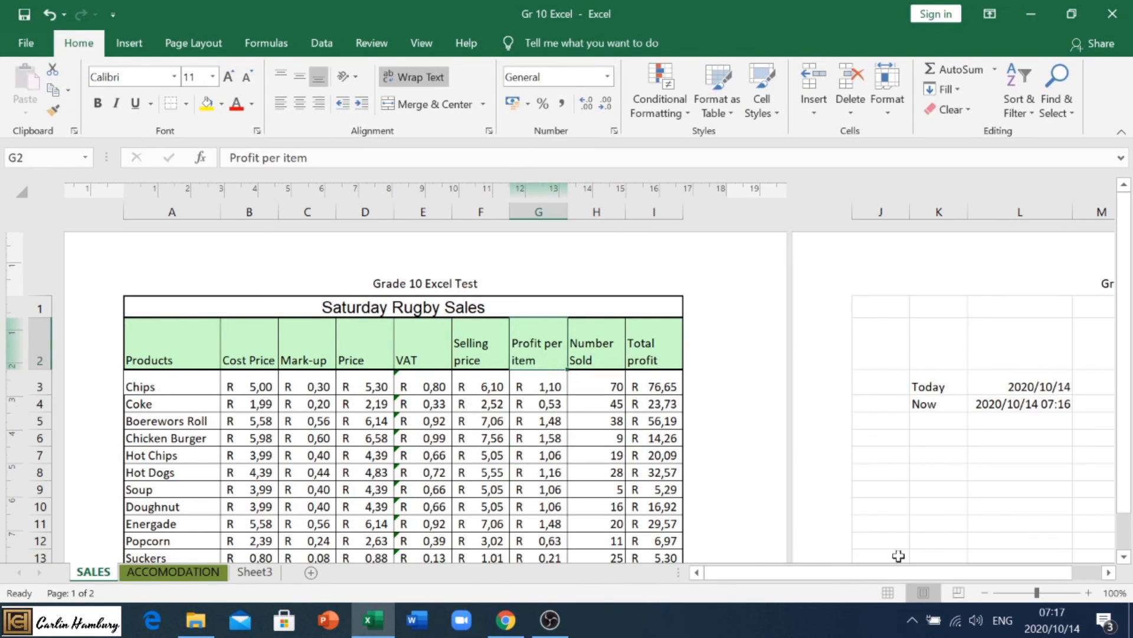
Compare how the header appears in Normal view and Page Layout view, finishing in Normal view
left_click(888, 592)
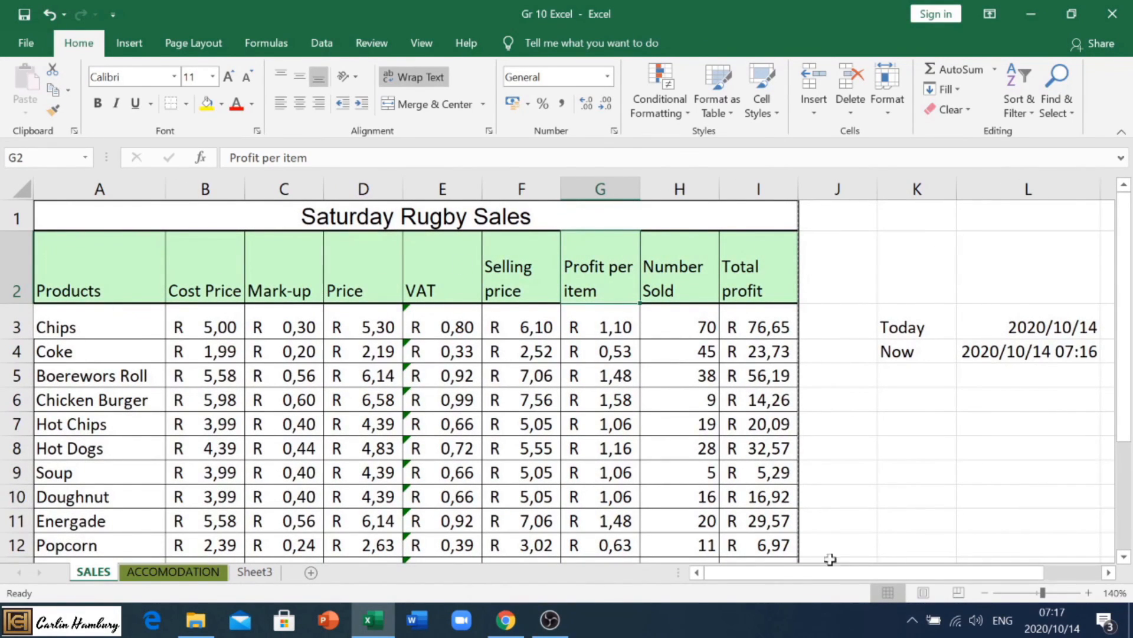
left_click(930, 594)
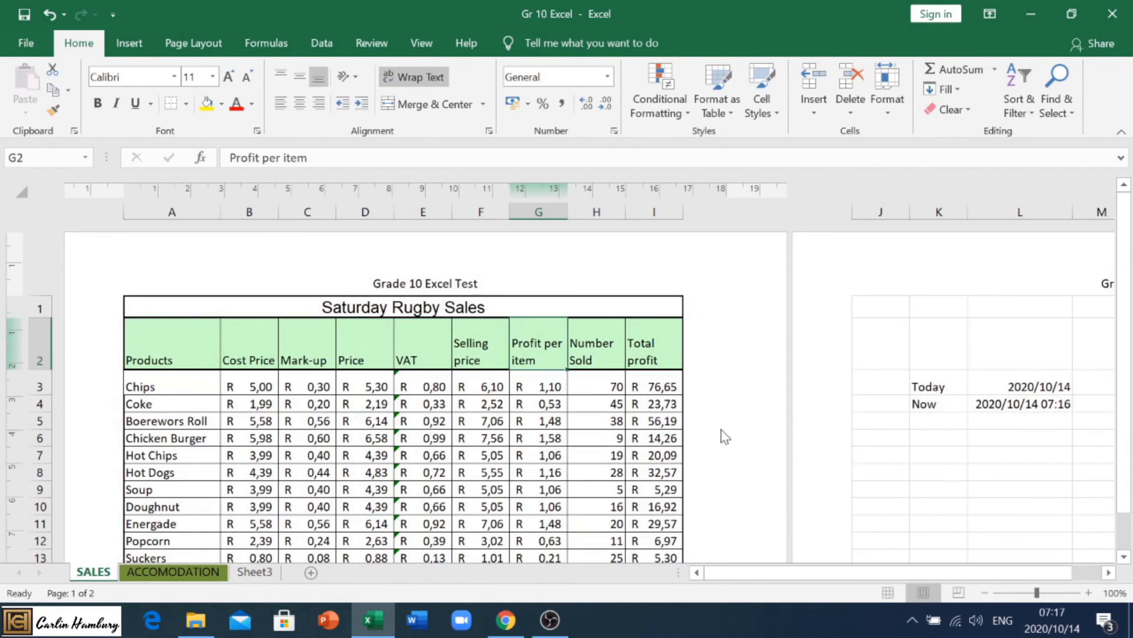
left_click(888, 592)
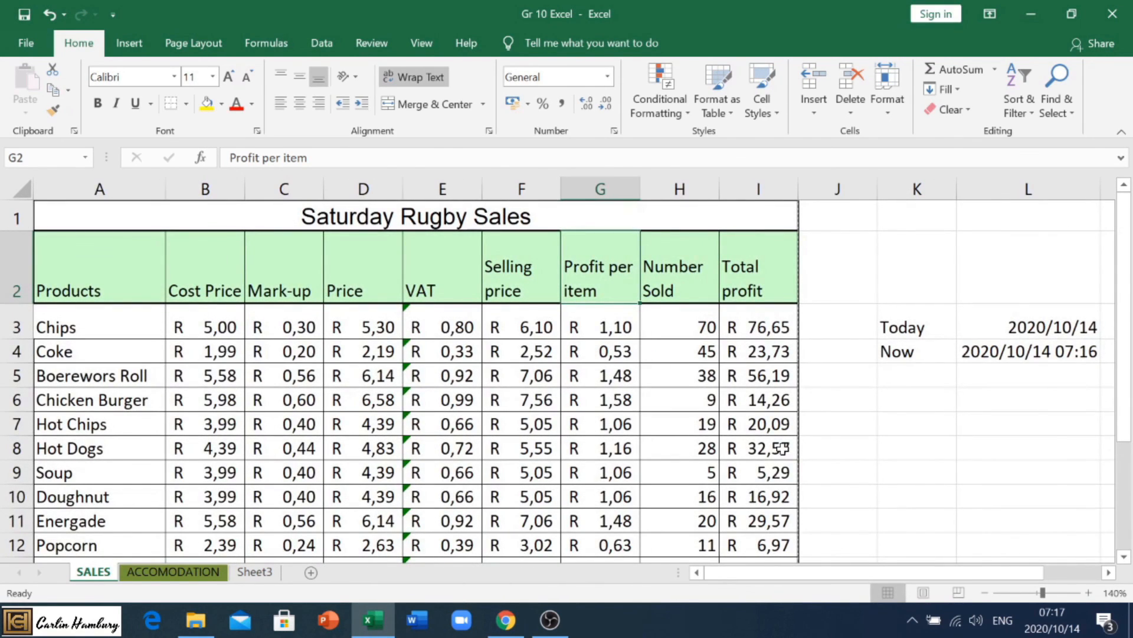